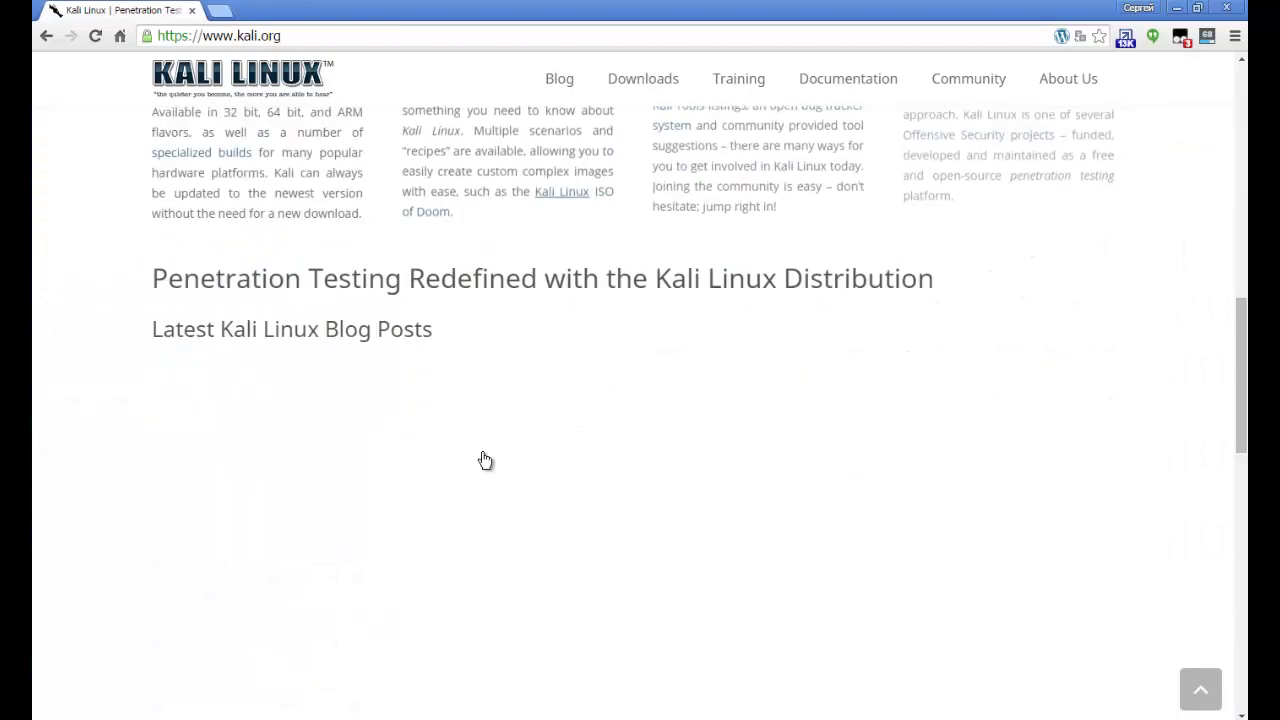
Scroll through the kali.org home page and show the Downloads menu options.
{"action": "scroll", "coordinate": [486, 460], "scroll_direction": "up", "scroll_amount": 5}
{"action": "scroll", "coordinate": [485, 459], "scroll_direction": "down", "scroll_amount": 5}
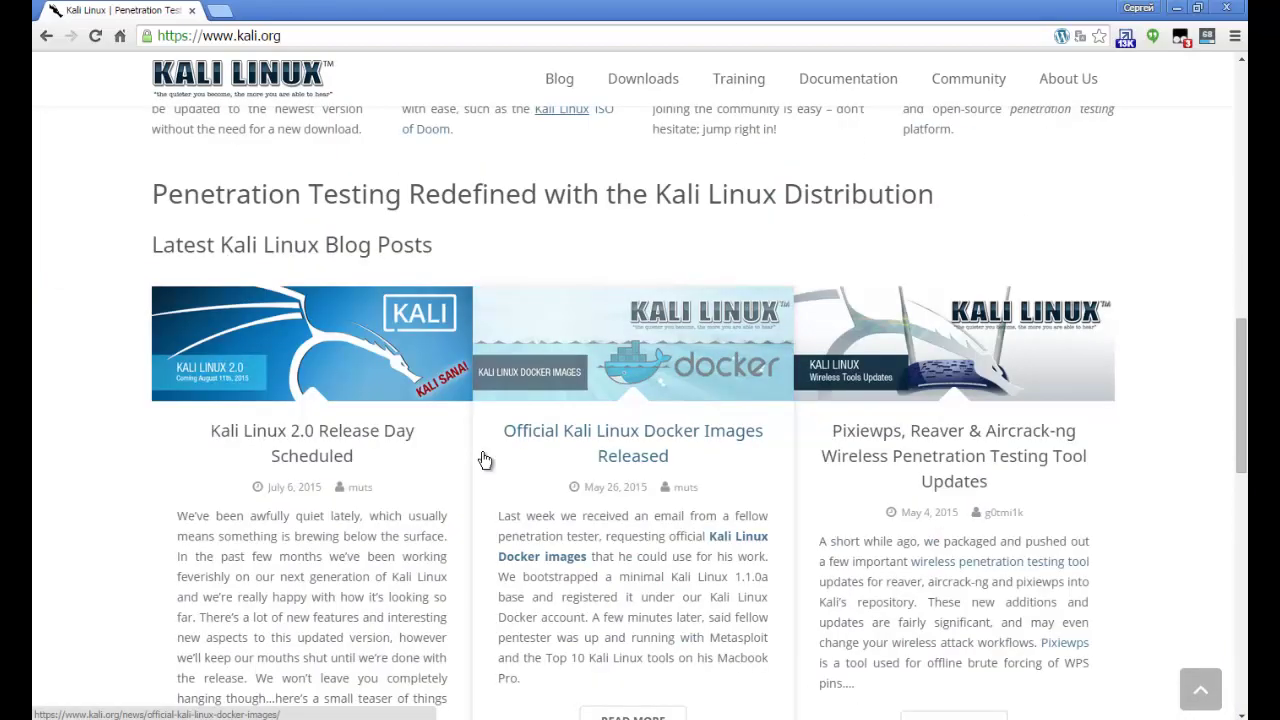
{"action": "scroll", "coordinate": [485, 459], "scroll_direction": "down", "scroll_amount": 10}
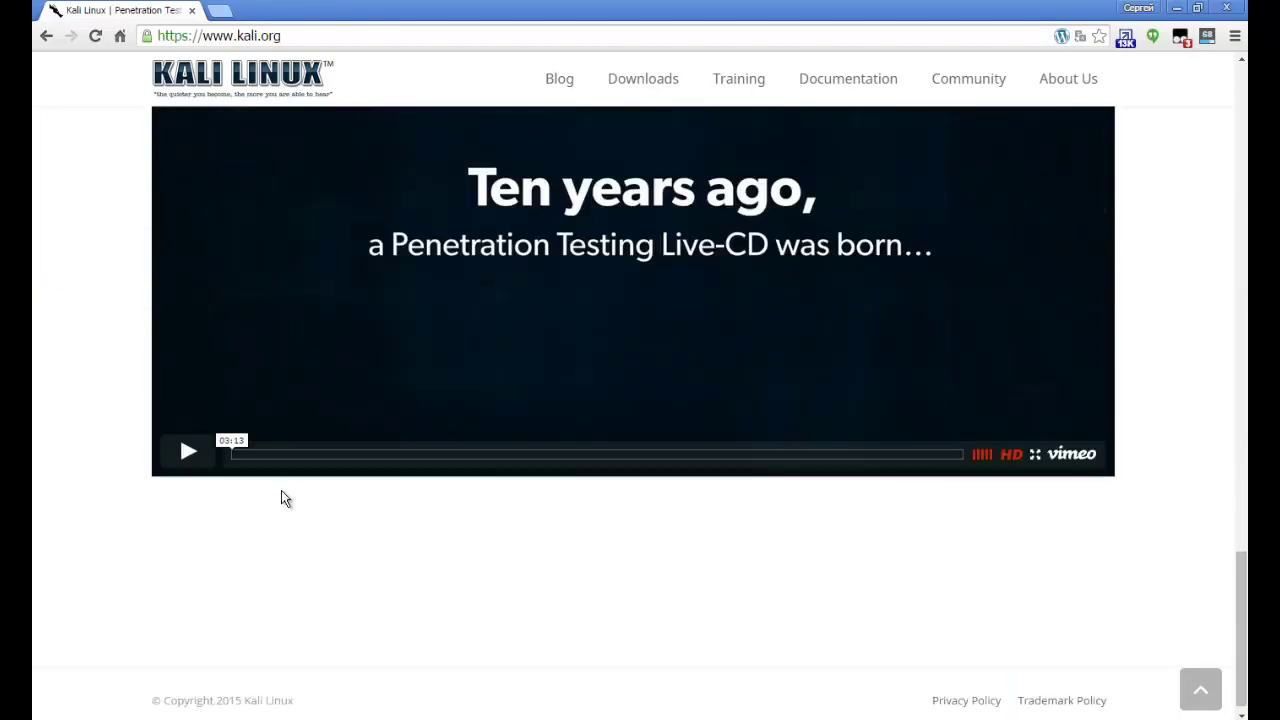
{"action": "scroll", "coordinate": [190, 517], "scroll_direction": "up", "scroll_amount": 12}
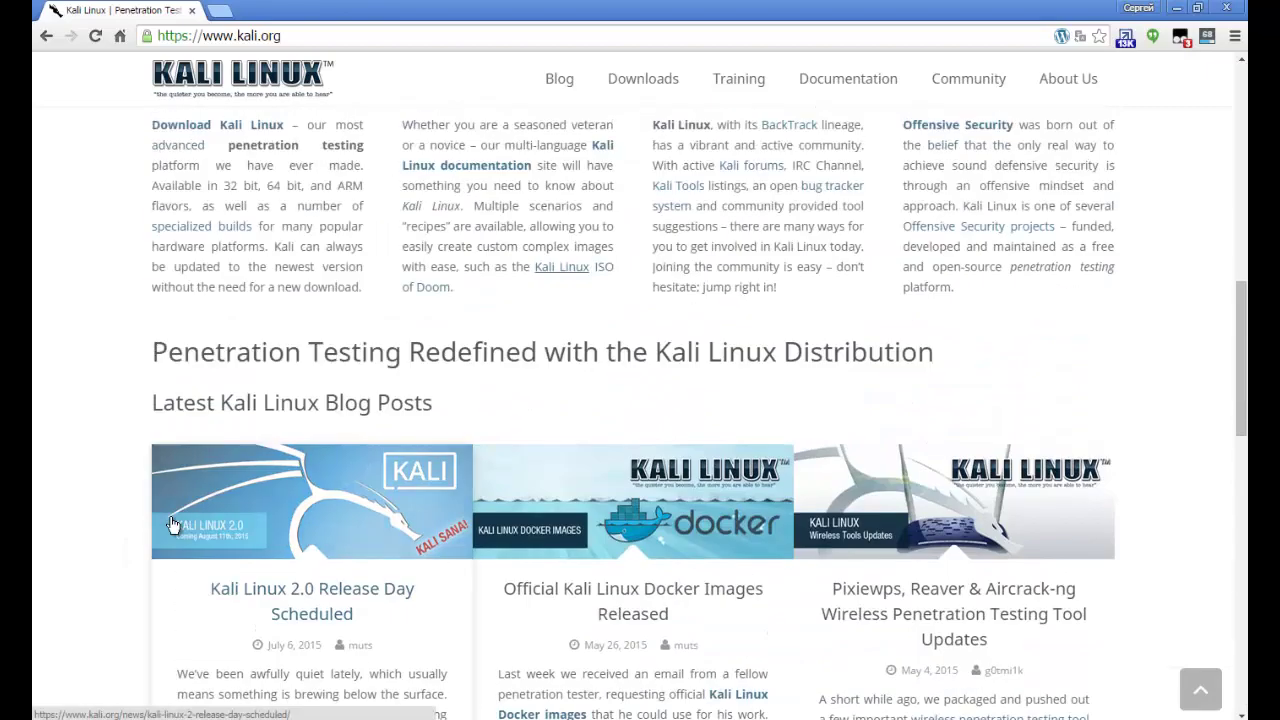
{"action": "scroll", "coordinate": [172, 517], "scroll_direction": "down", "scroll_amount": 3}
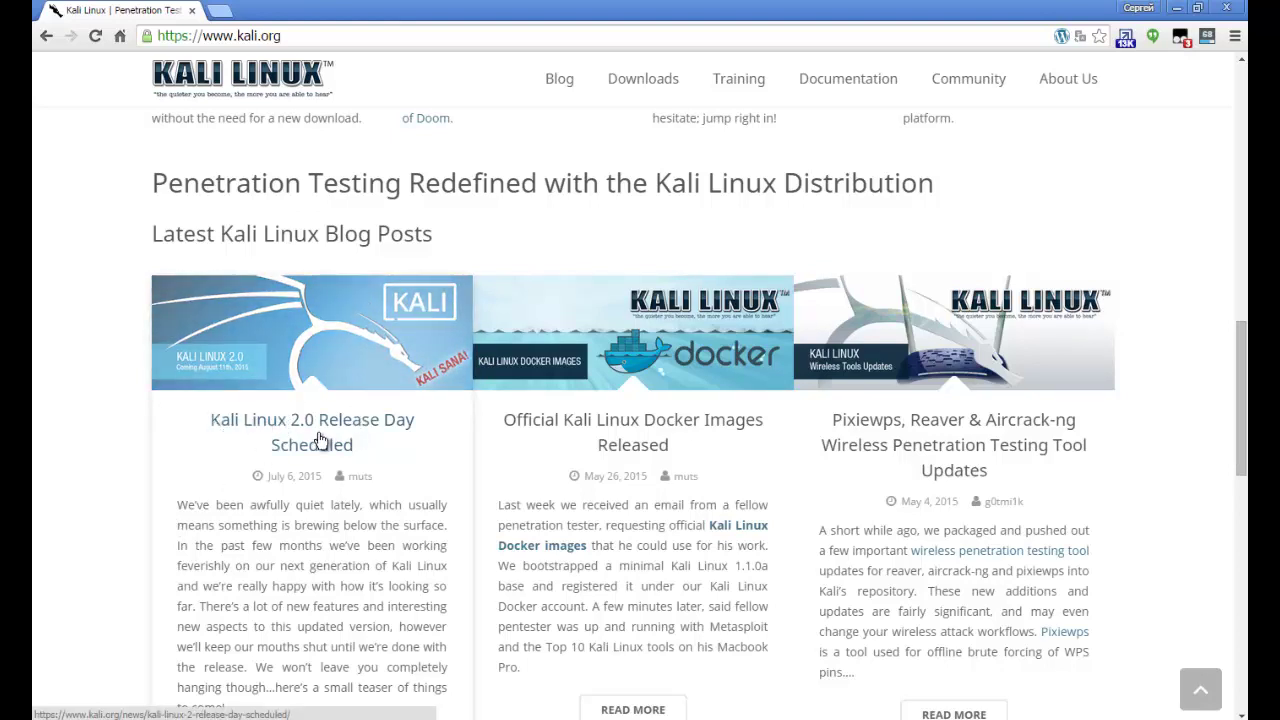
{"action": "scroll", "coordinate": [400, 495], "scroll_direction": "up", "scroll_amount": 10}
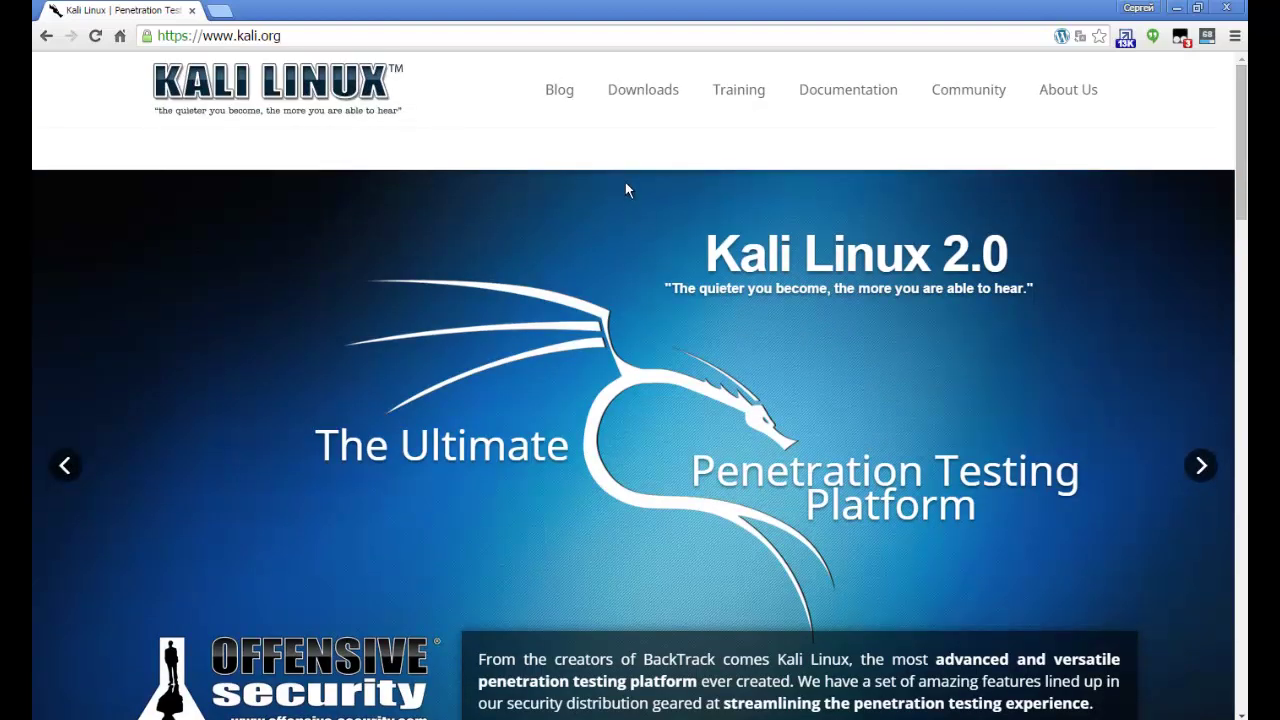
{"action": "mouse_move", "coordinate": [636, 88]}
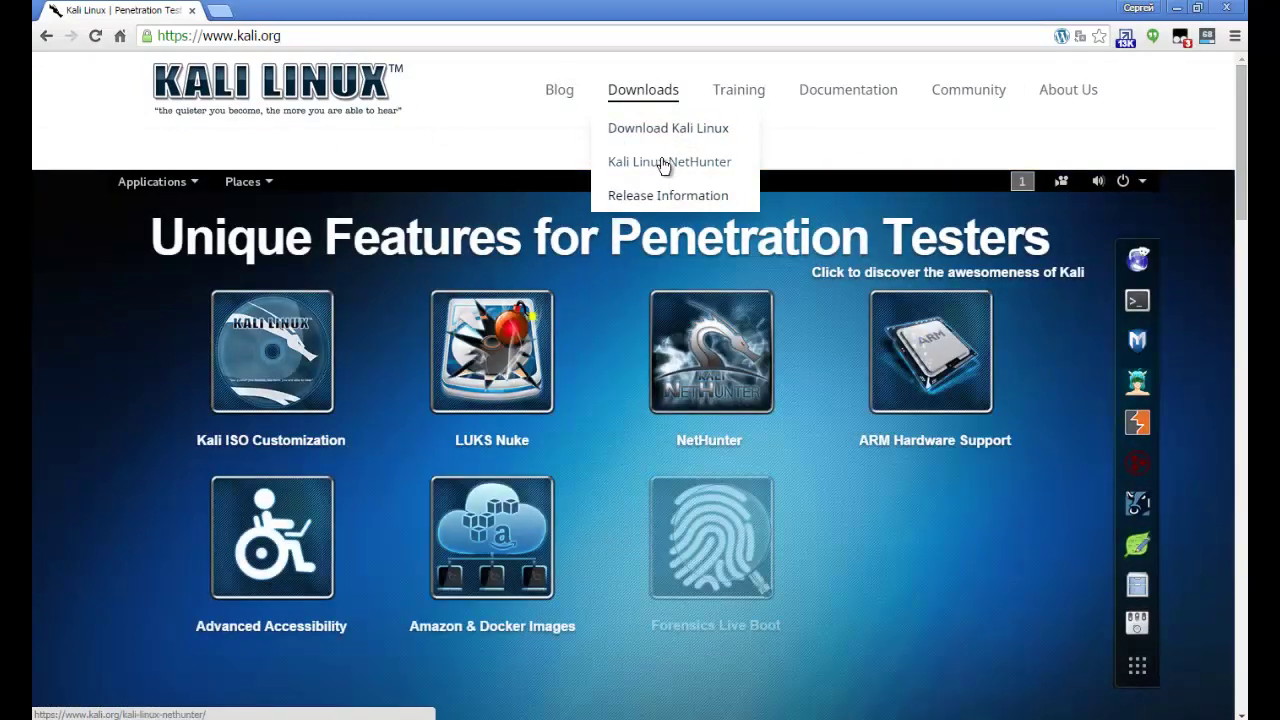
Open the Kali Linux downloads page and highlight the 32 bit and 64 bit image names.
{"action": "left_click", "coordinate": [659, 131]}
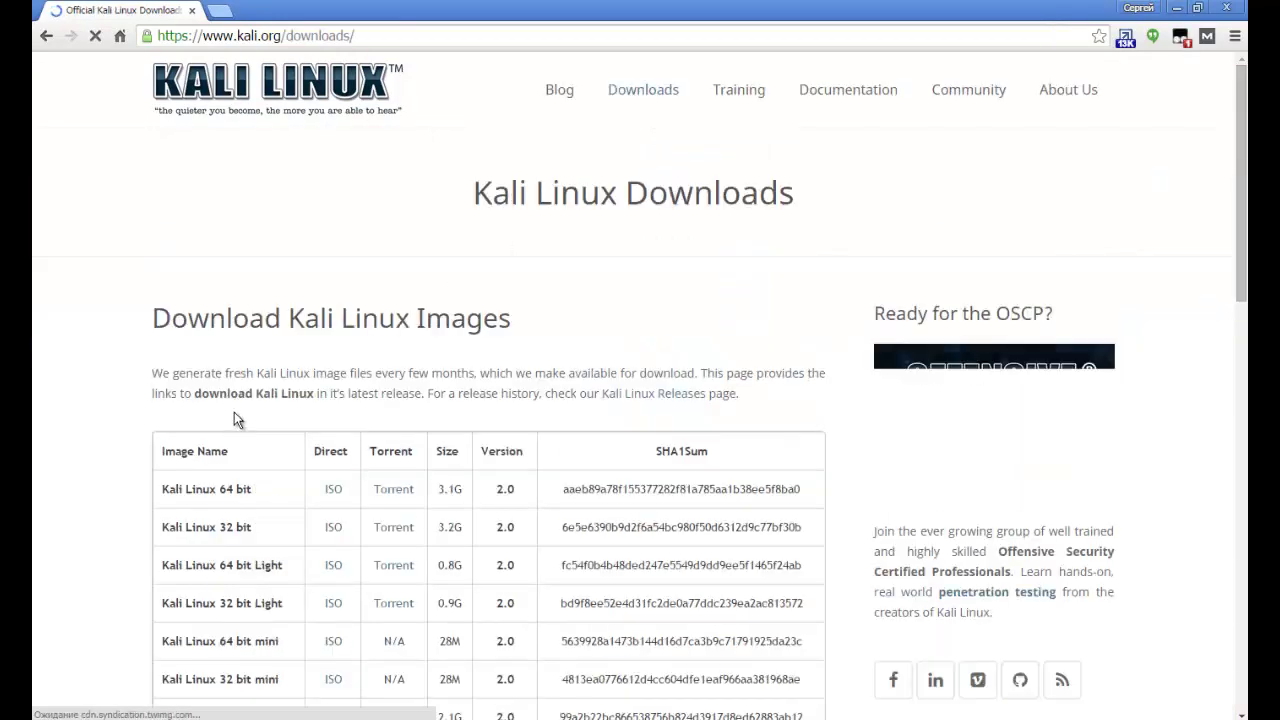
{"action": "left_click_drag", "start_coordinate": [204, 408], "coordinate": [250, 444]}
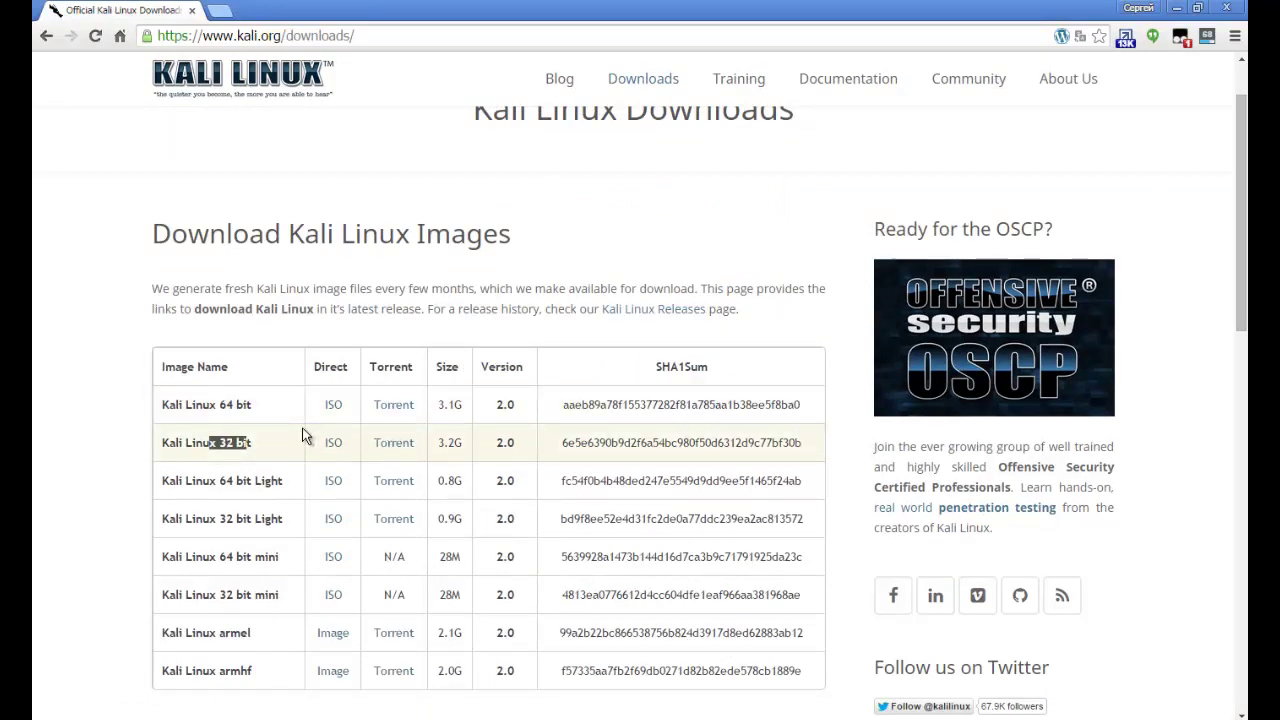
{"action": "left_click", "coordinate": [219, 442]}
{"action": "left_click_drag", "start_coordinate": [219, 442], "coordinate": [254, 444]}
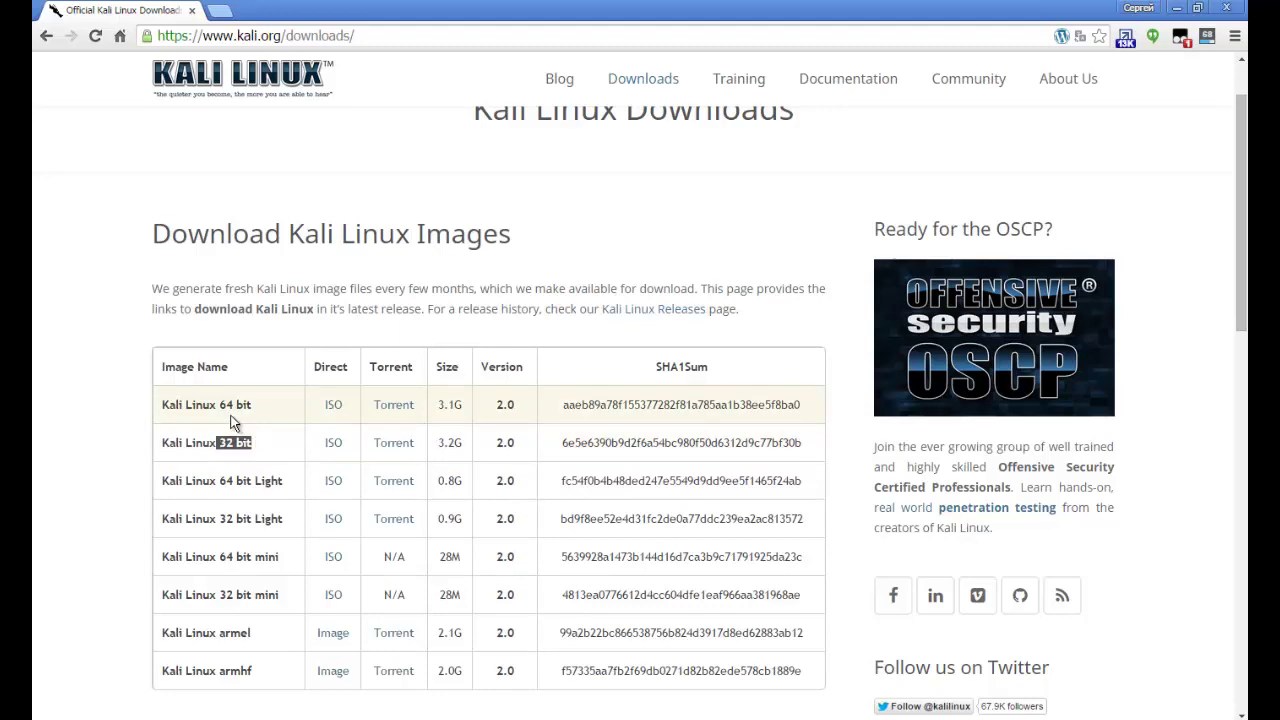
{"action": "left_click_drag", "start_coordinate": [219, 404], "coordinate": [255, 401]}
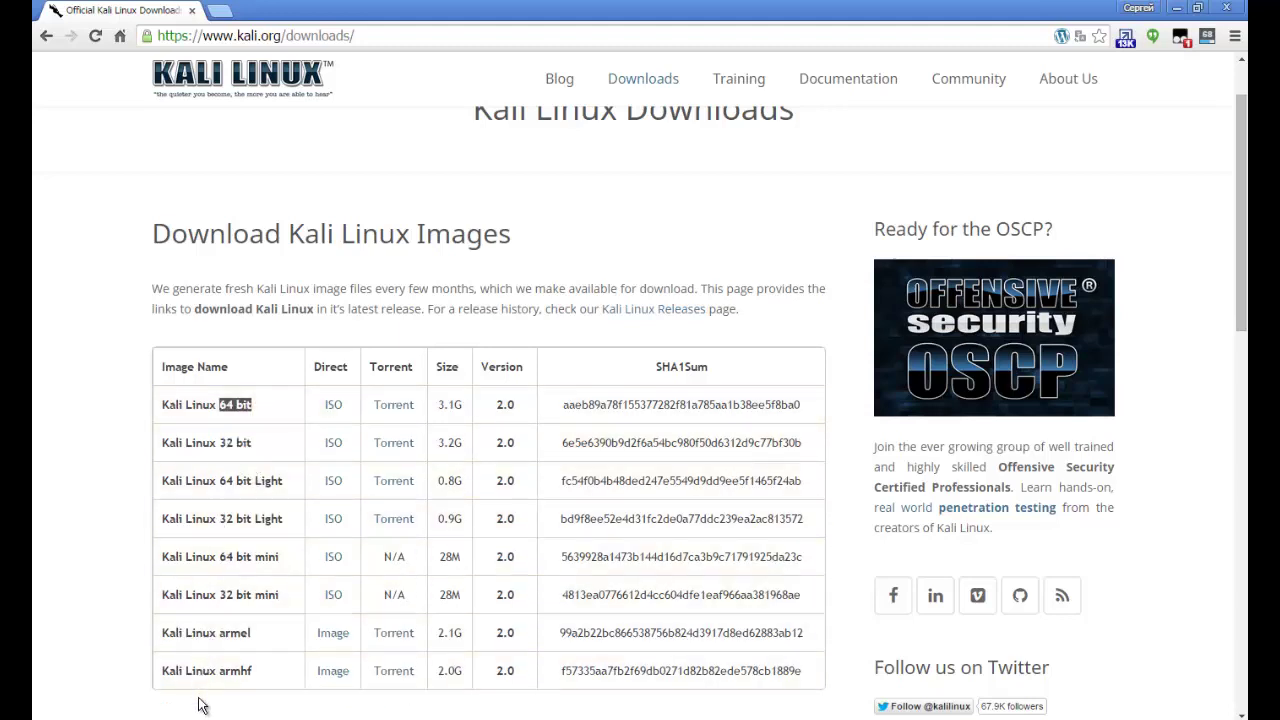
Start the torrent download of the Kali Linux 64 bit image and switch to VirtualBox Manager.
{"action": "scroll", "coordinate": [258, 570], "scroll_direction": "down", "scroll_amount": 1}
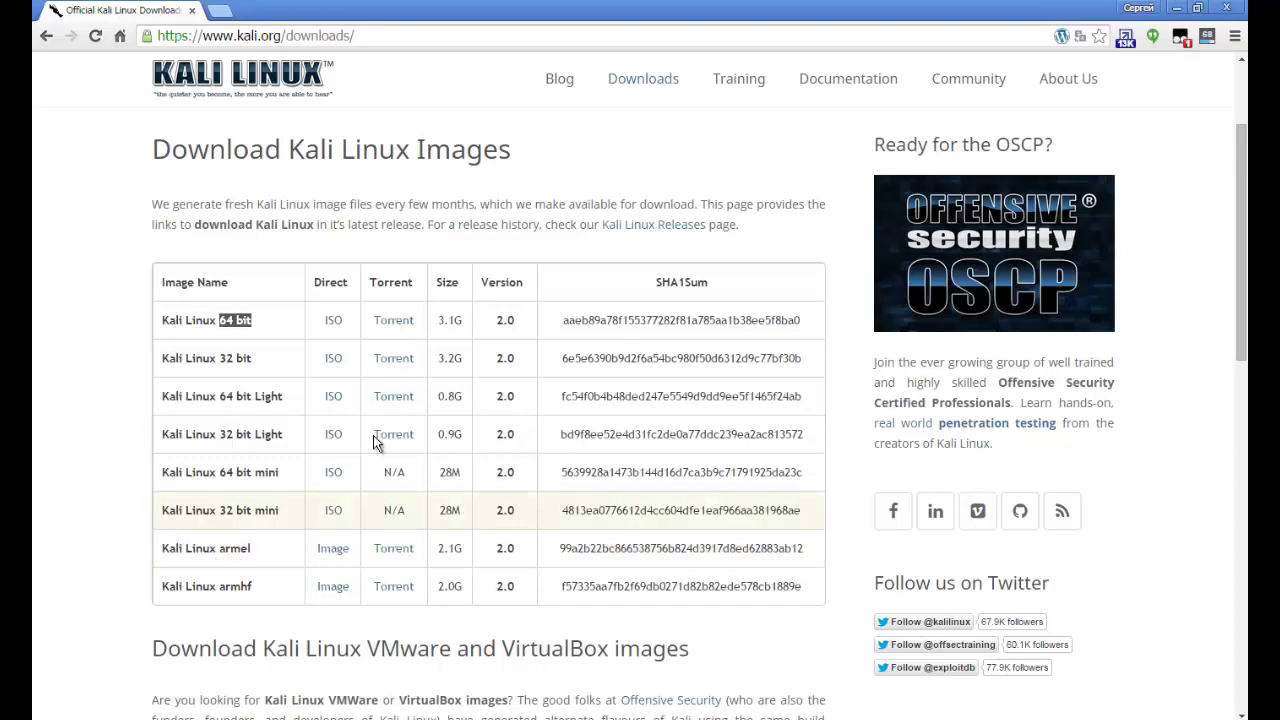
{"action": "scroll", "coordinate": [374, 443], "scroll_direction": "down", "scroll_amount": 7}
{"action": "scroll", "coordinate": [35, 500], "scroll_direction": "down", "scroll_amount": 3}
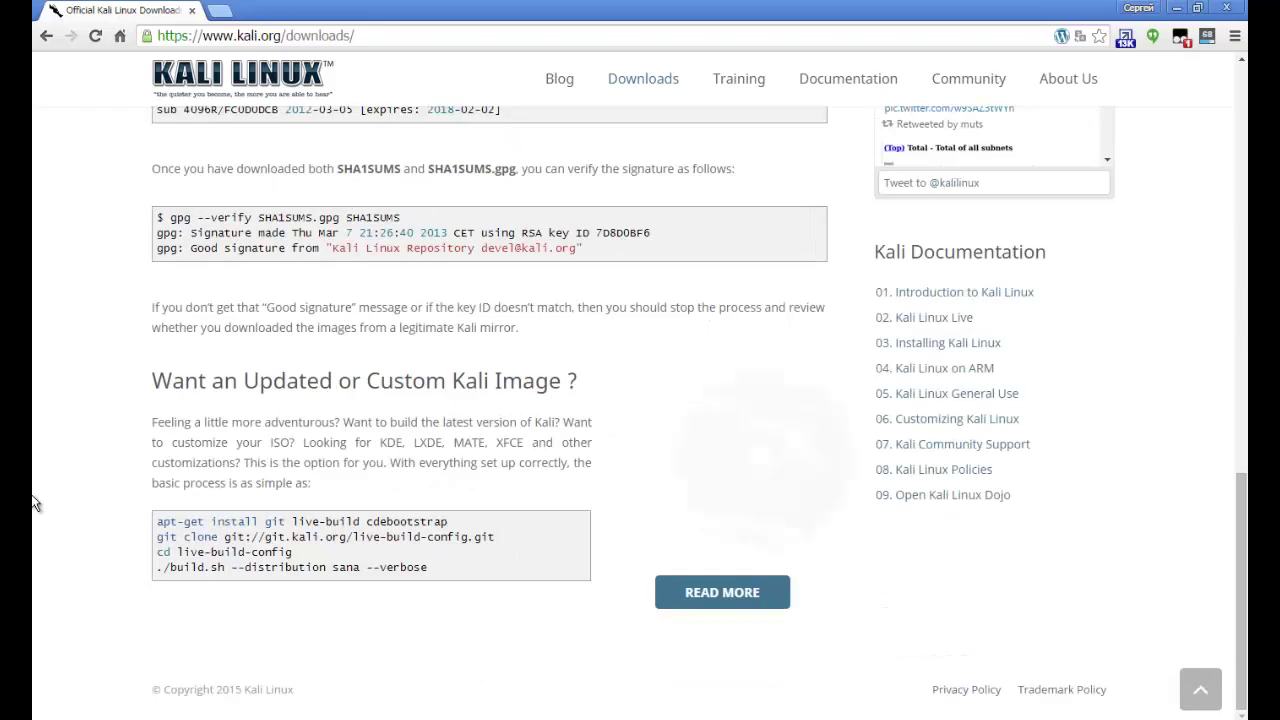
{"action": "scroll", "coordinate": [35, 500], "scroll_direction": "up", "scroll_amount": 14}
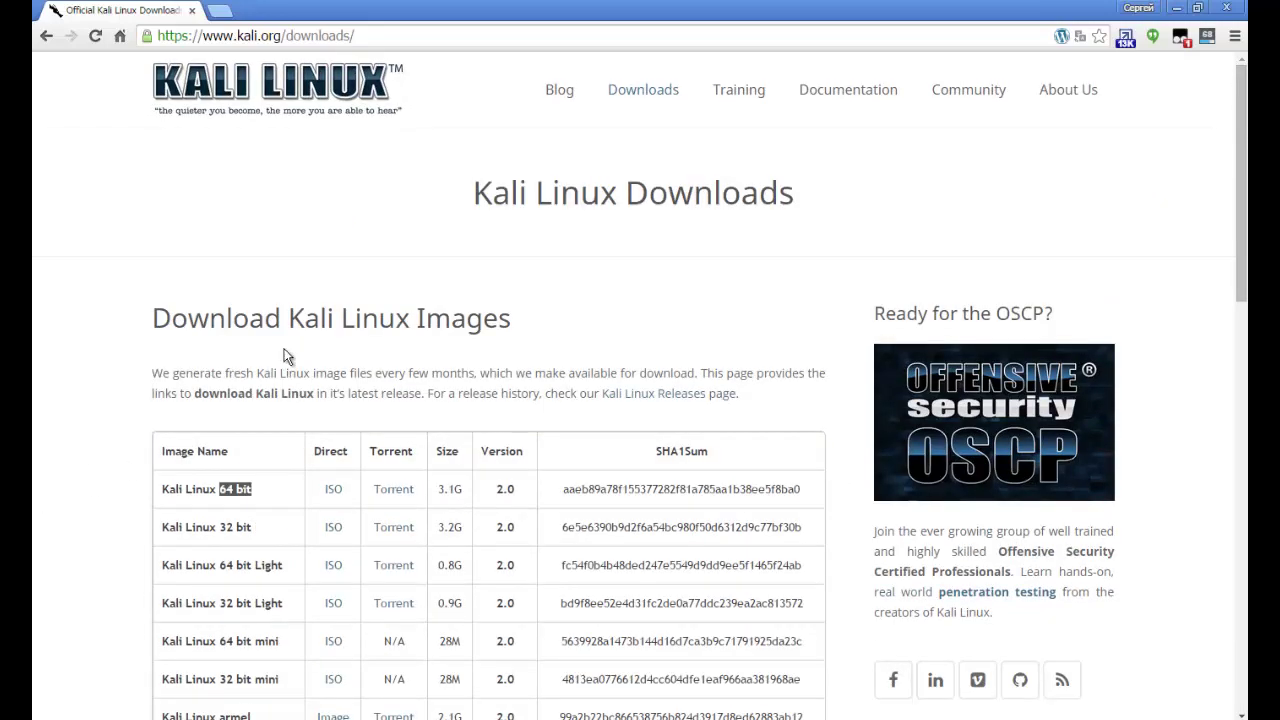
{"action": "left_click", "coordinate": [287, 357]}
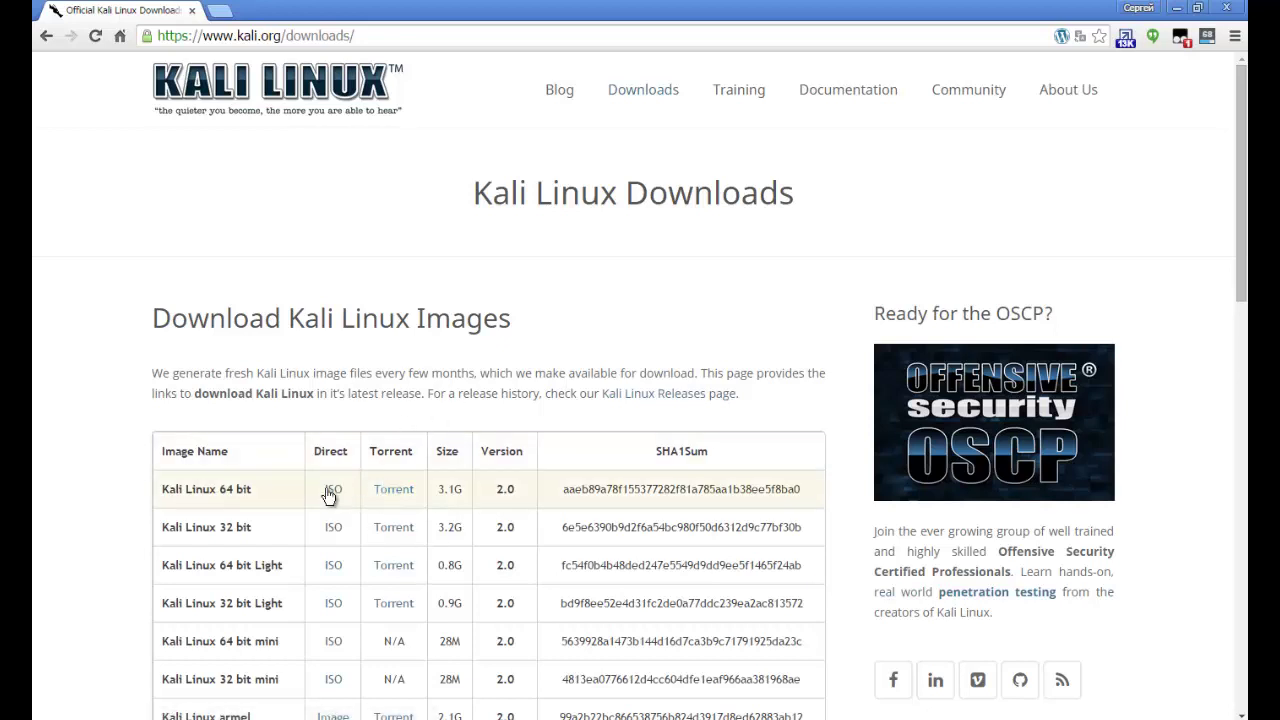
{"action": "left_click", "coordinate": [405, 486]}
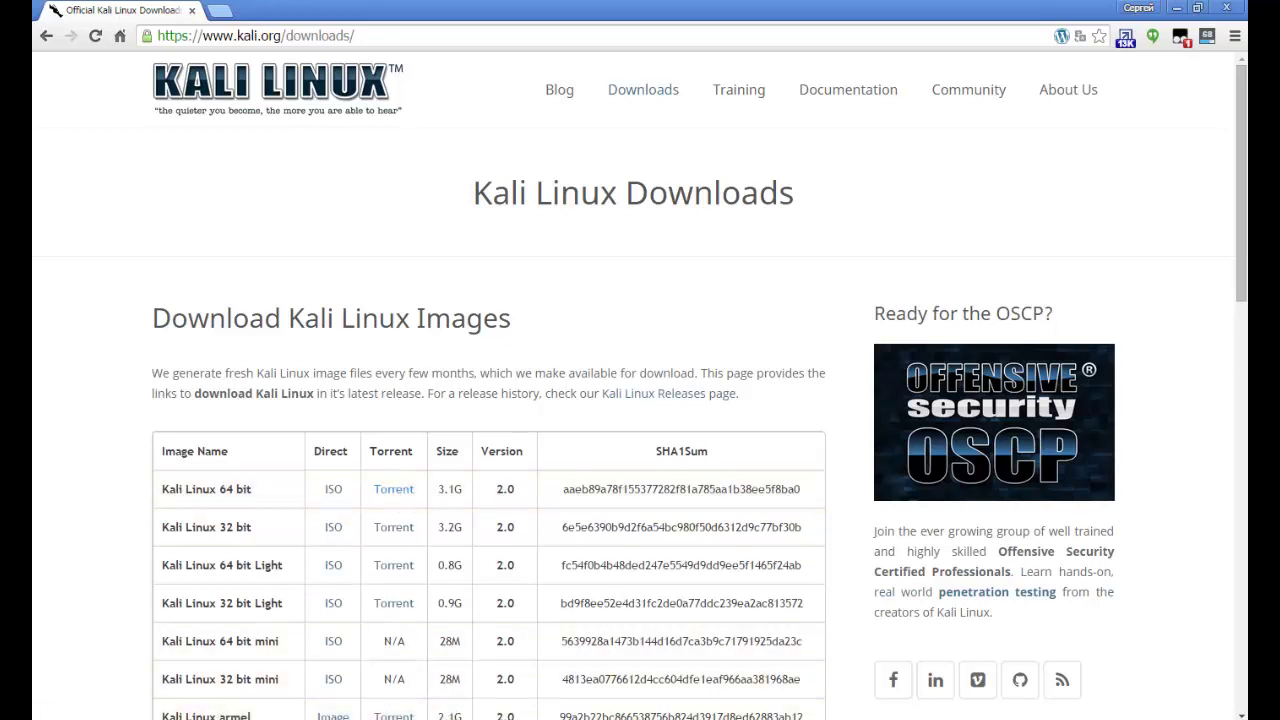
{"action": "key", "text": "alt+Tab"}
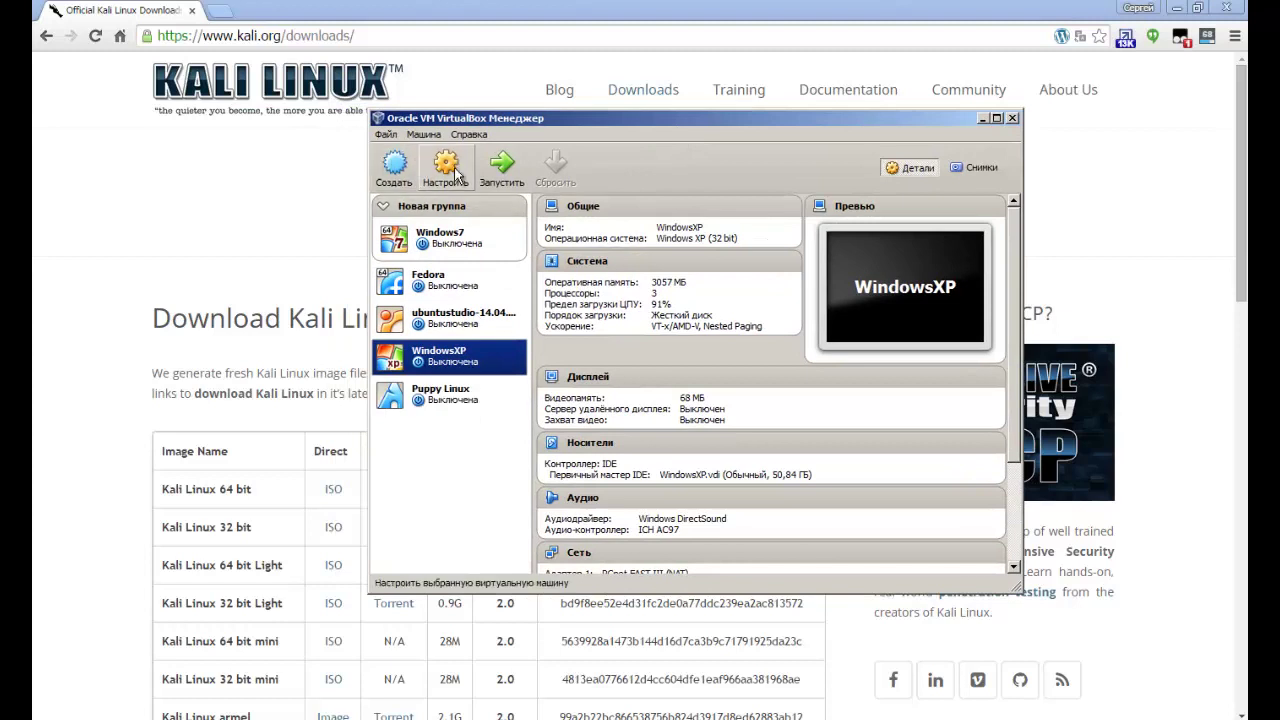
Create a new machine named 'Kal' of type Linux with memory raised to 2231 MB.
{"action": "left_click_drag", "start_coordinate": [405, 122], "coordinate": [440, 121]}
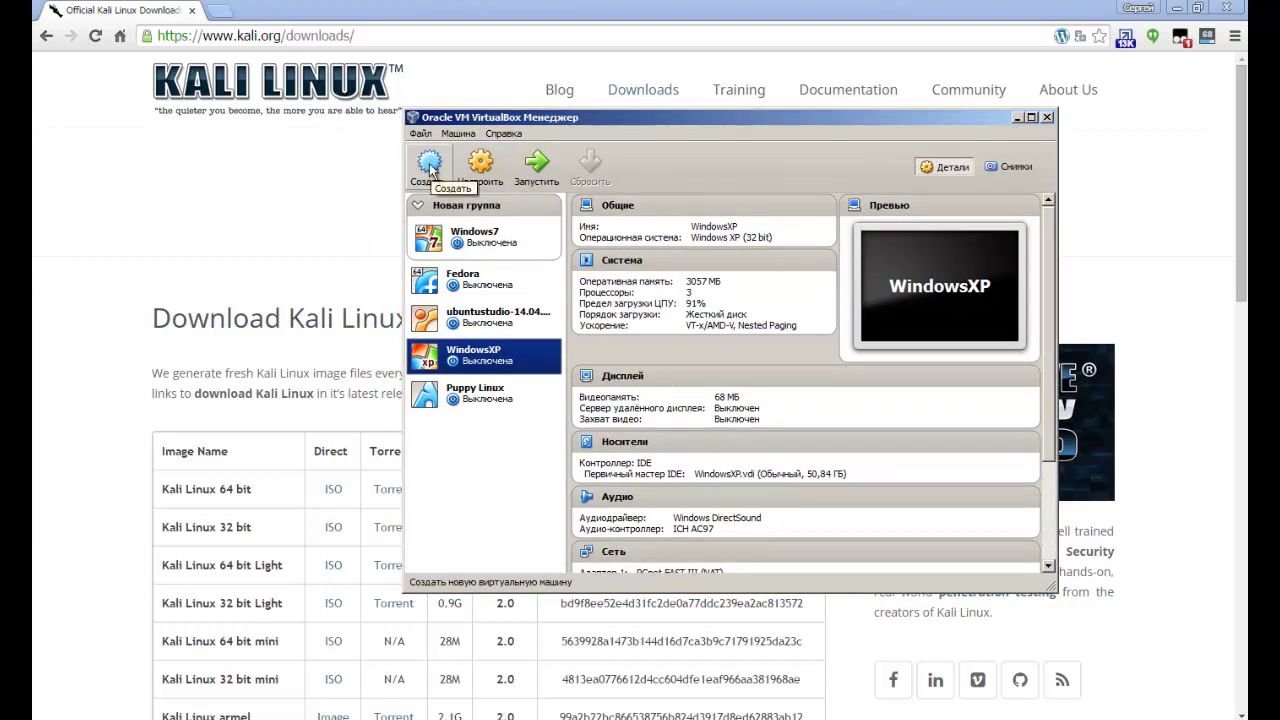
{"action": "left_click", "coordinate": [430, 166]}
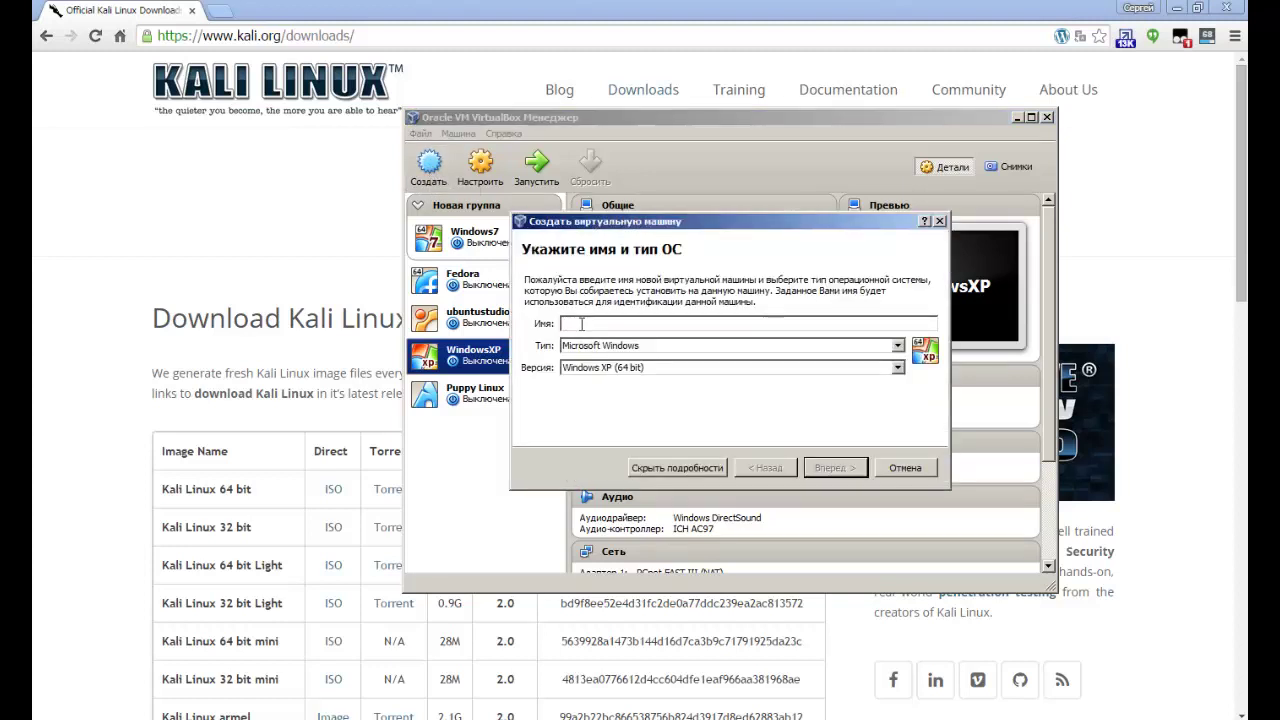
{"action": "type", "text": "Kali Linux"}
{"action": "left_click", "coordinate": [645, 346]}
{"action": "left_click", "coordinate": [624, 380]}
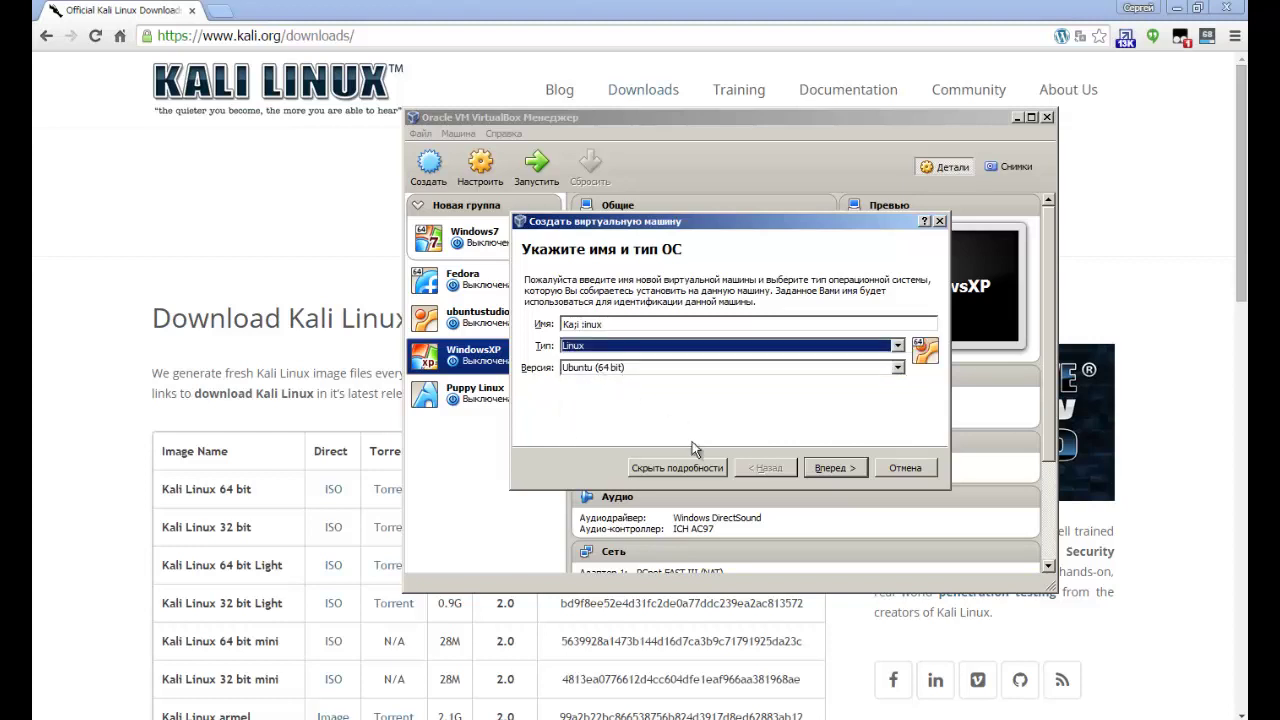
{"action": "left_click", "coordinate": [840, 467]}
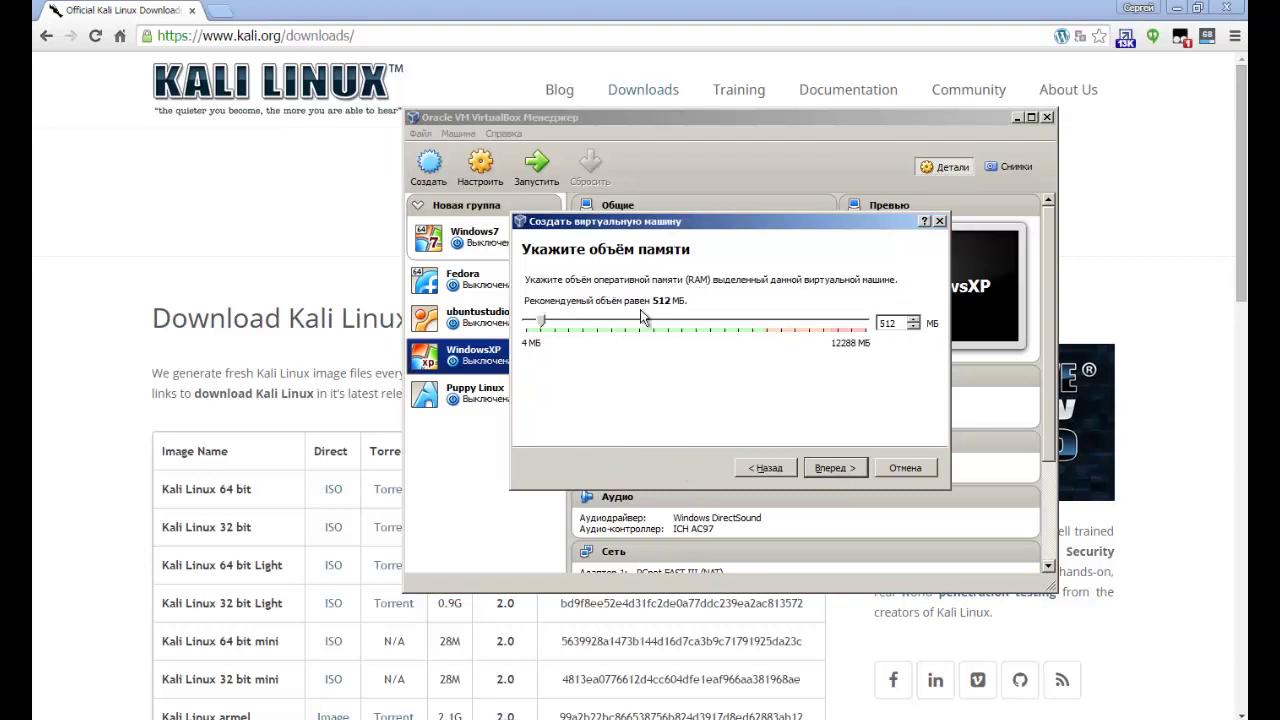
{"action": "left_click_drag", "start_coordinate": [548, 330], "coordinate": [589, 322]}
{"action": "left_click", "coordinate": [832, 470]}
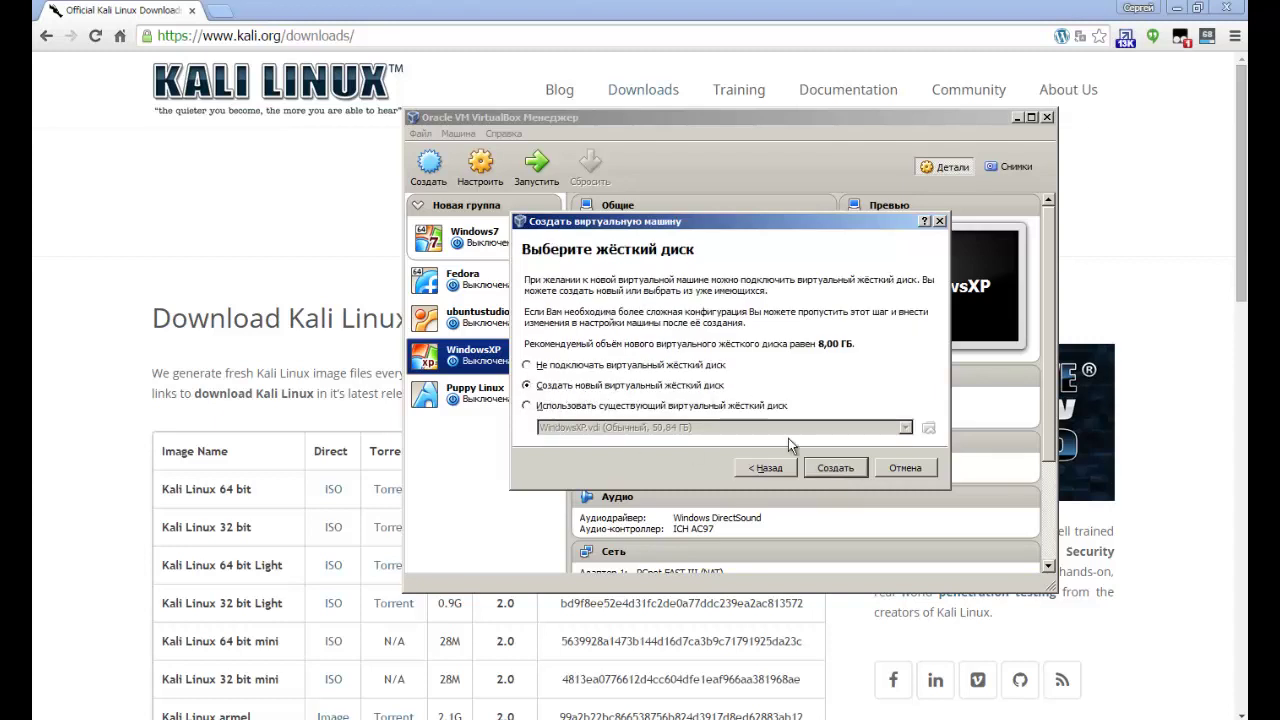
Add a dynamically allocated VDI disk named Kali Linux, sized 502.86 GB, and finish the machine.
{"action": "left_click", "coordinate": [840, 469]}
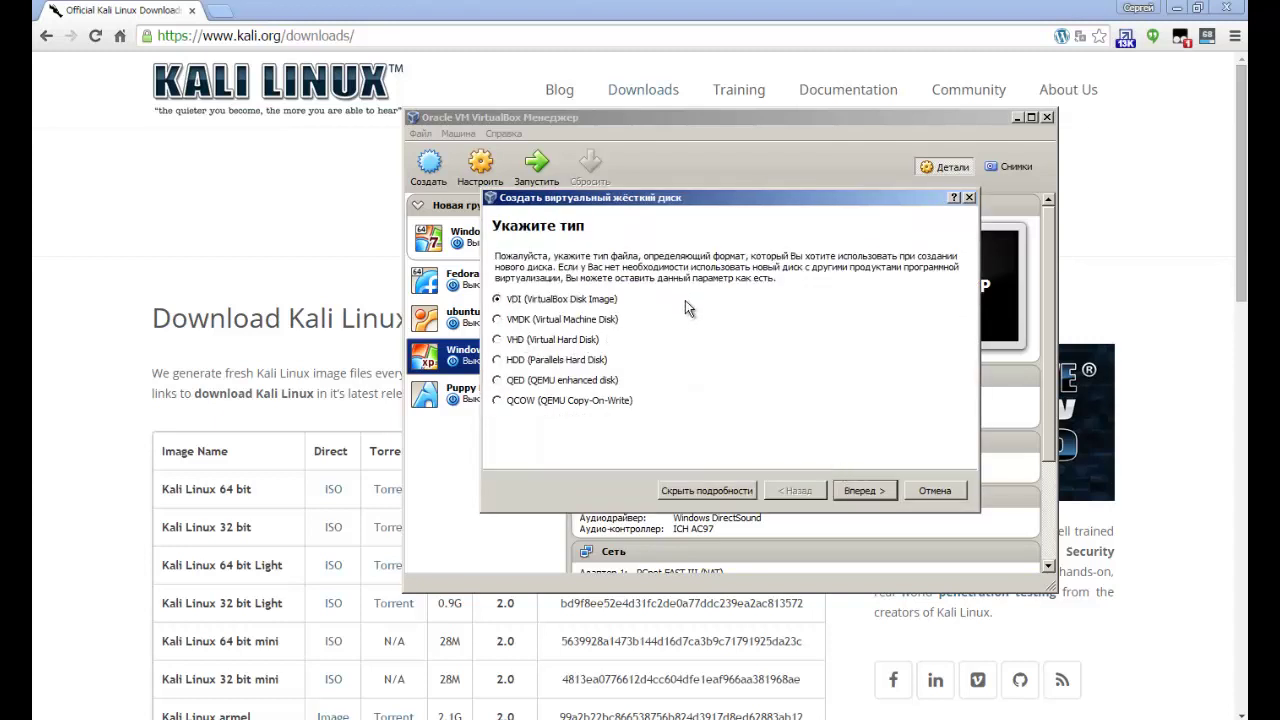
{"action": "left_click", "coordinate": [872, 490]}
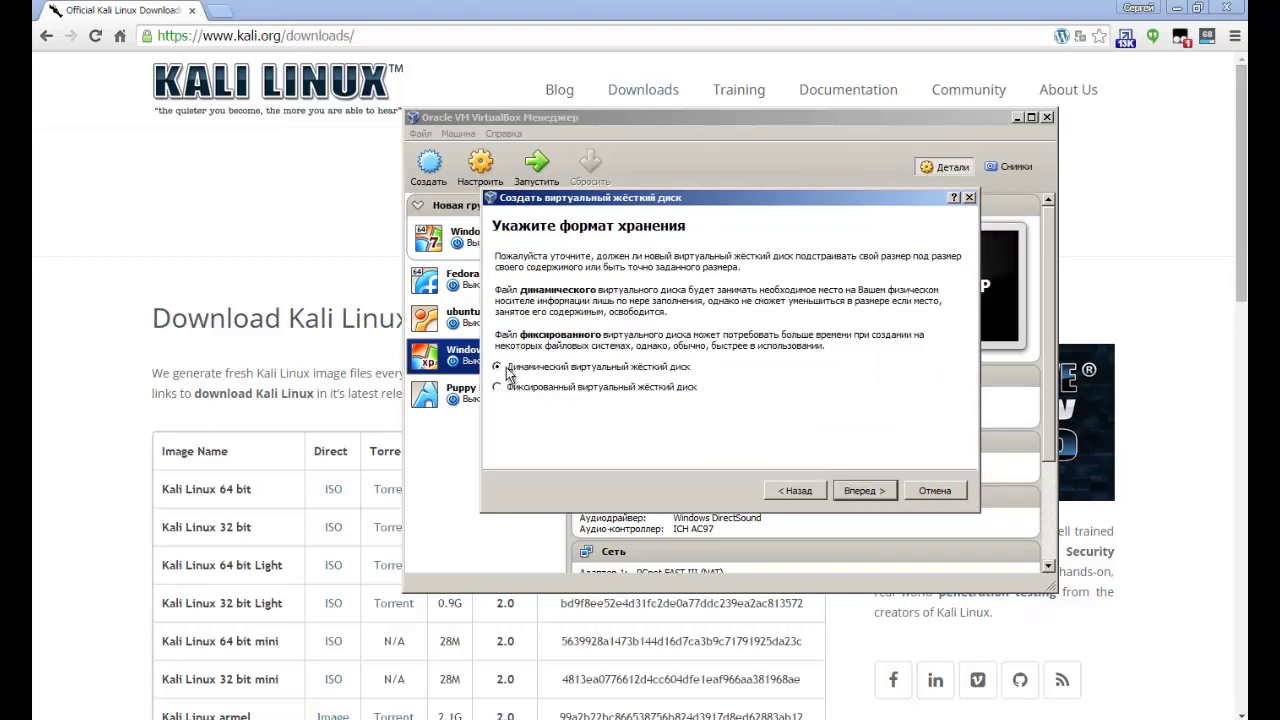
{"action": "left_click", "coordinate": [866, 489]}
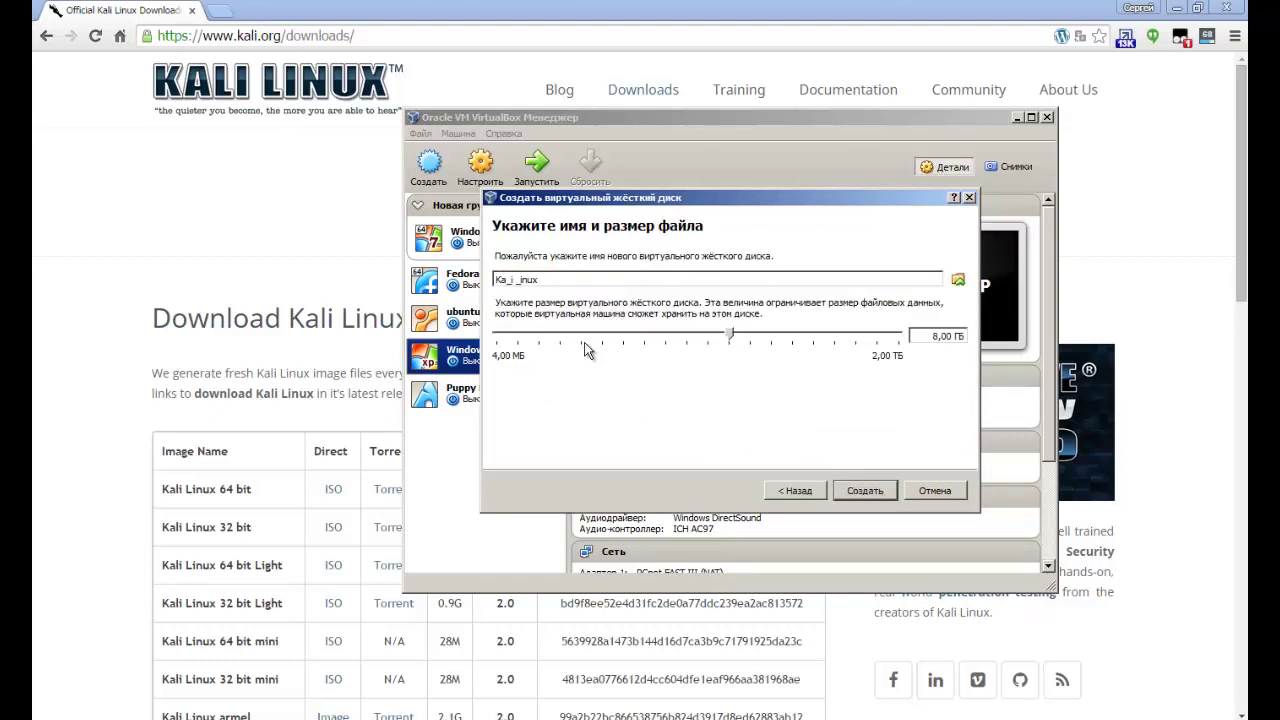
{"action": "mouse_move", "coordinate": [587, 350]}
{"action": "left_click_drag", "start_coordinate": [731, 338], "coordinate": [856, 328]}
{"action": "left_click_drag", "start_coordinate": [620, 195], "coordinate": [616, 178]}
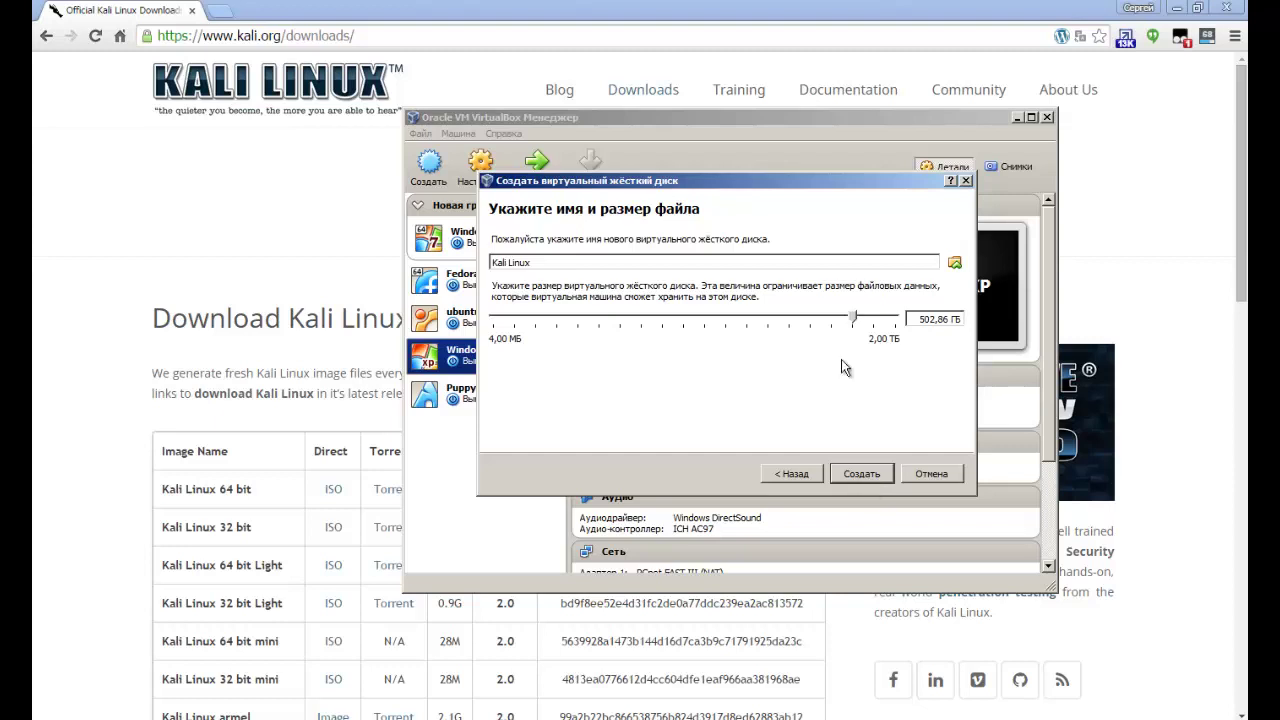
{"action": "left_click", "coordinate": [853, 474]}
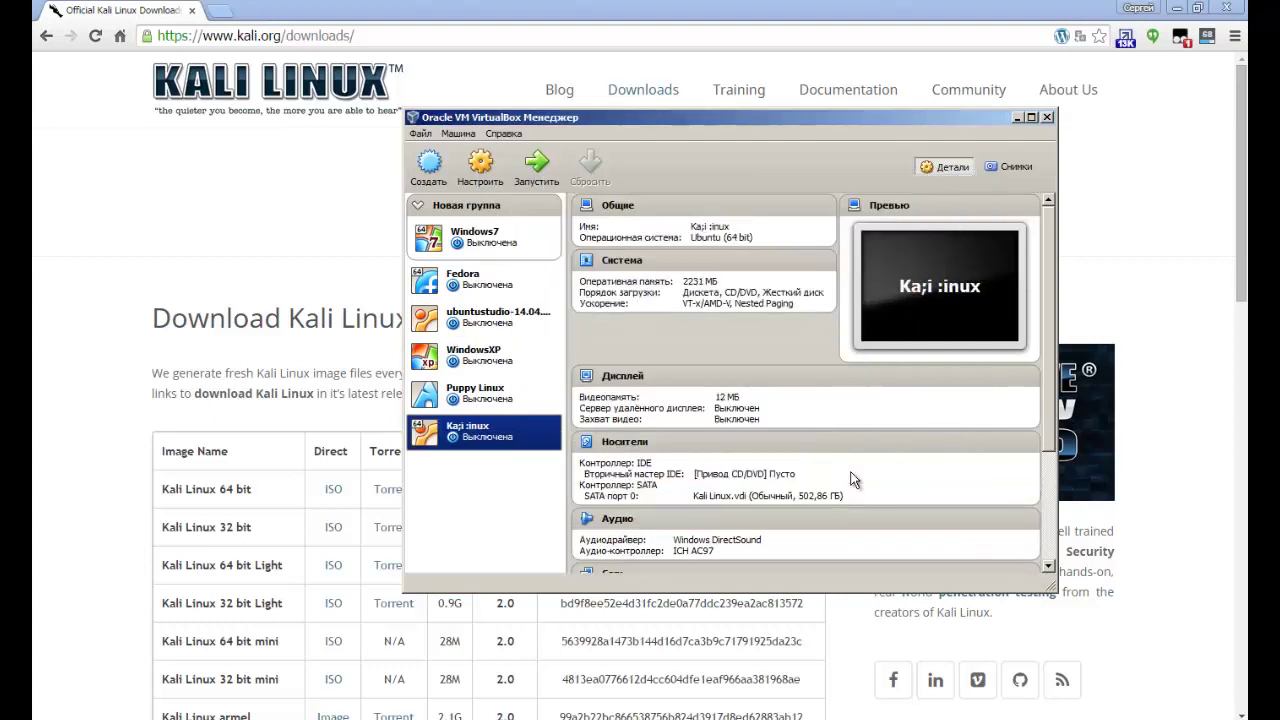
Correct the machine's name to Kali Linux in its settings and review the General tabs.
{"action": "left_click", "coordinate": [480, 165]}
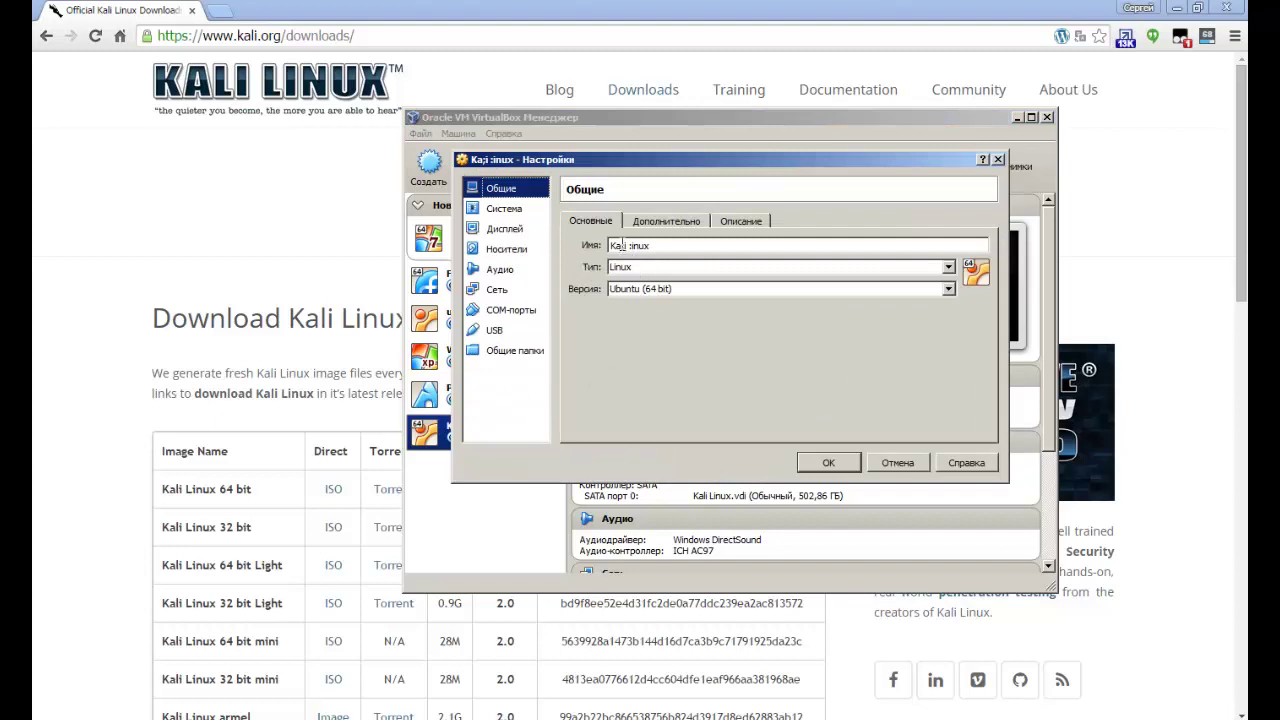
{"action": "left_click", "coordinate": [622, 245]}
{"action": "type", "text": "li"}
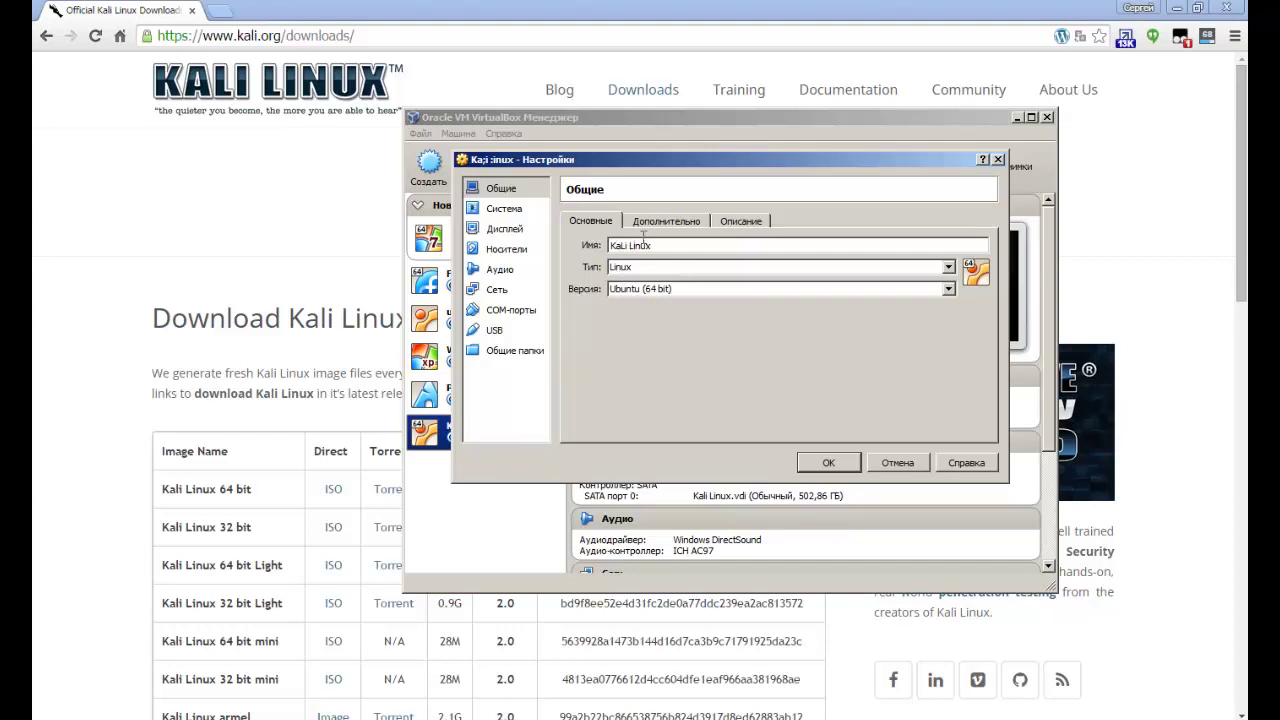
{"action": "left_click", "coordinate": [683, 222]}
{"action": "left_click", "coordinate": [741, 221]}
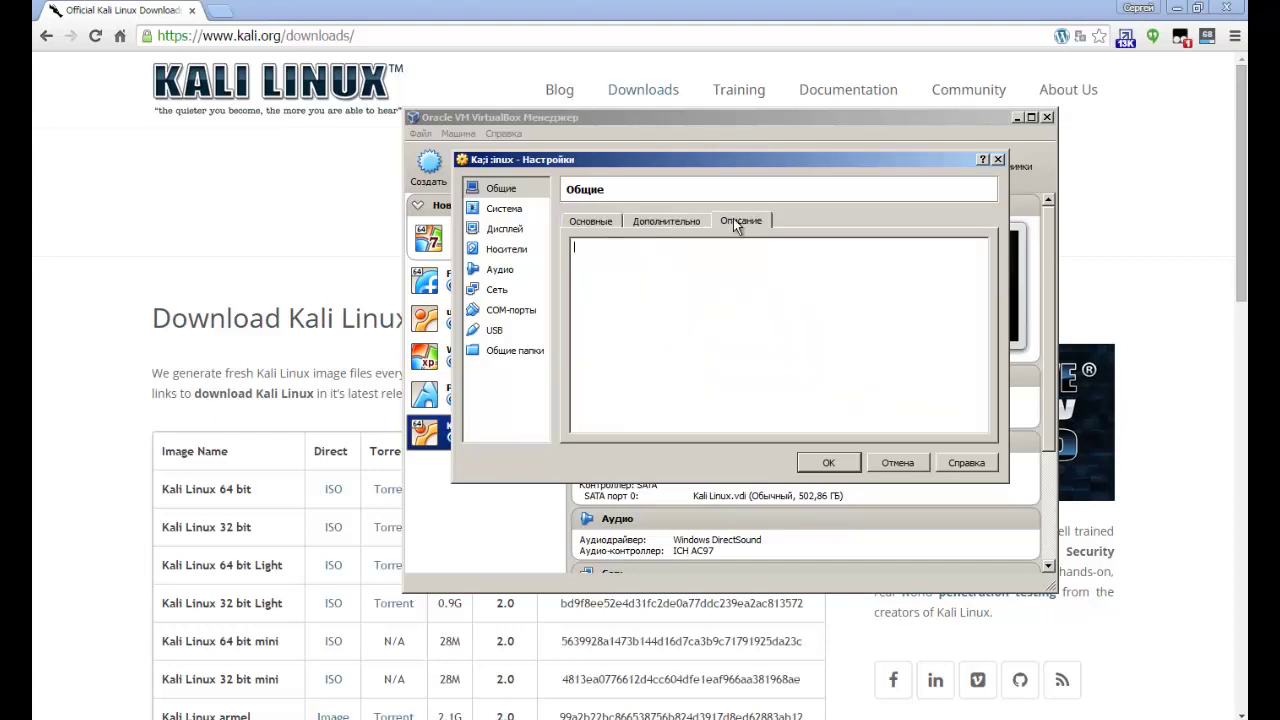
Give the machine 3 processors in System settings and check the Acceleration options.
{"action": "left_click", "coordinate": [504, 210]}
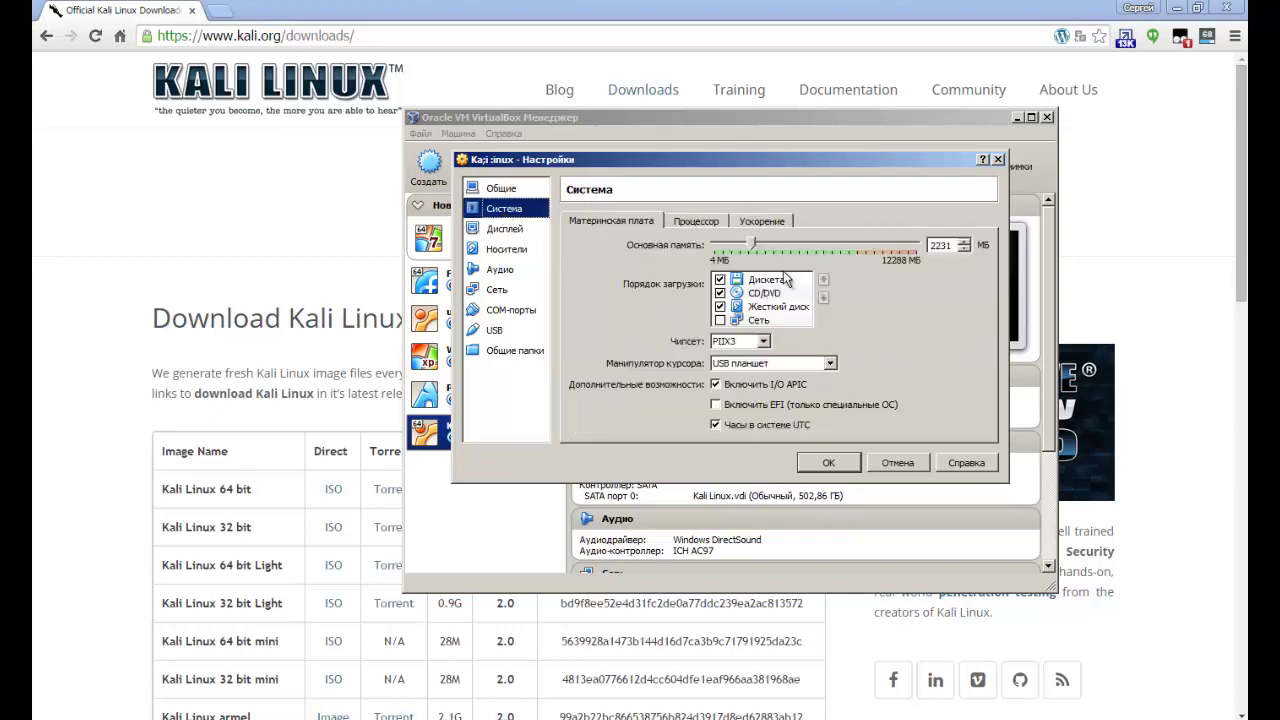
{"action": "left_click", "coordinate": [694, 221]}
{"action": "left_click_drag", "start_coordinate": [718, 246], "coordinate": [806, 250]}
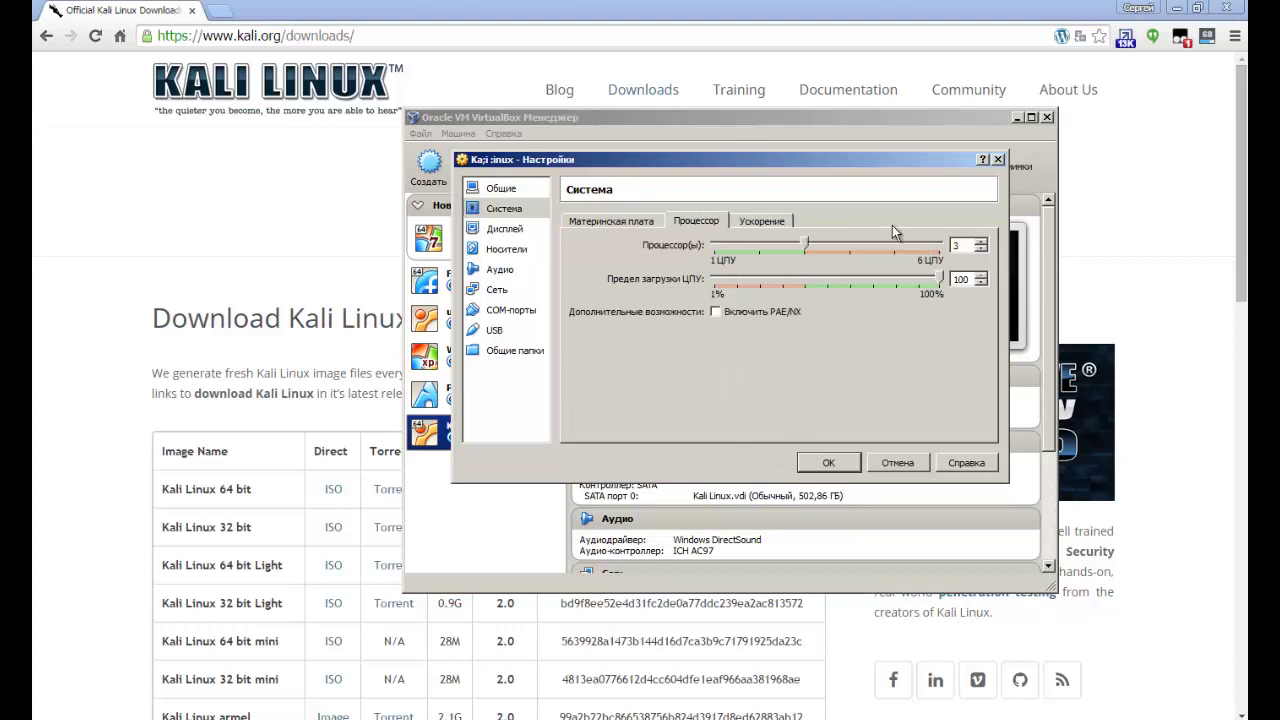
{"action": "left_click", "coordinate": [758, 221]}
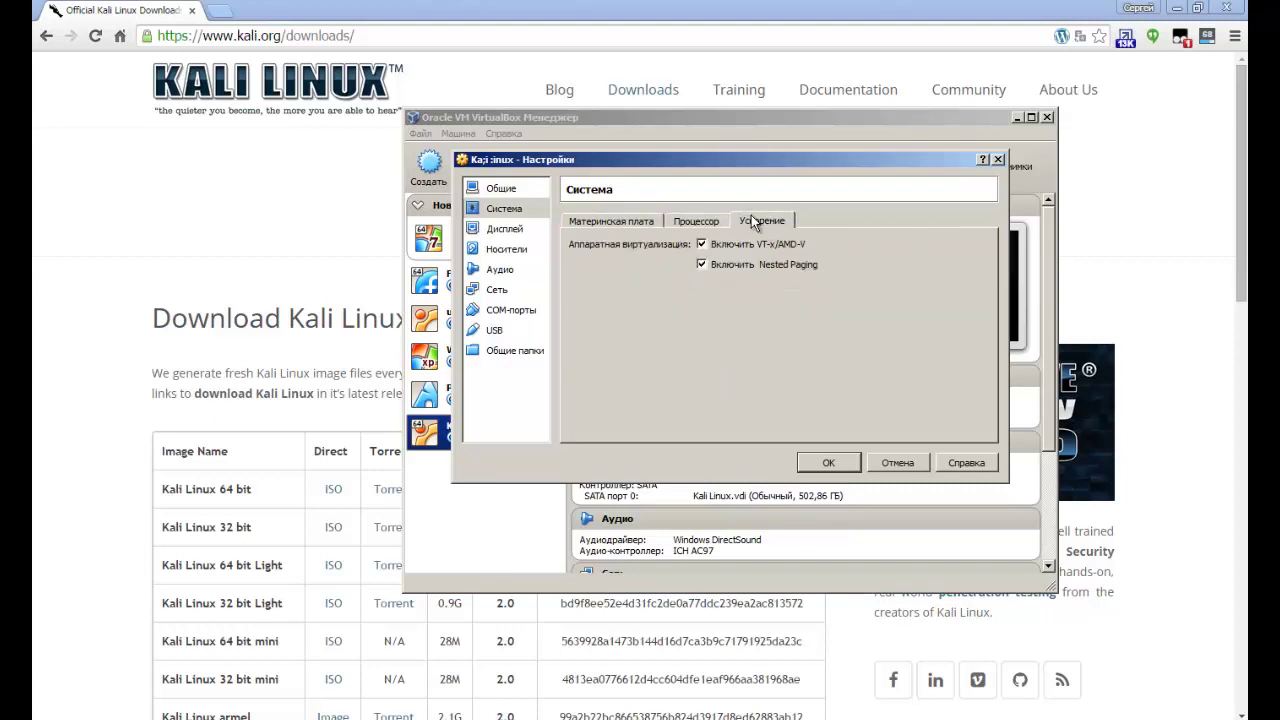
{"action": "left_click", "coordinate": [498, 230]}
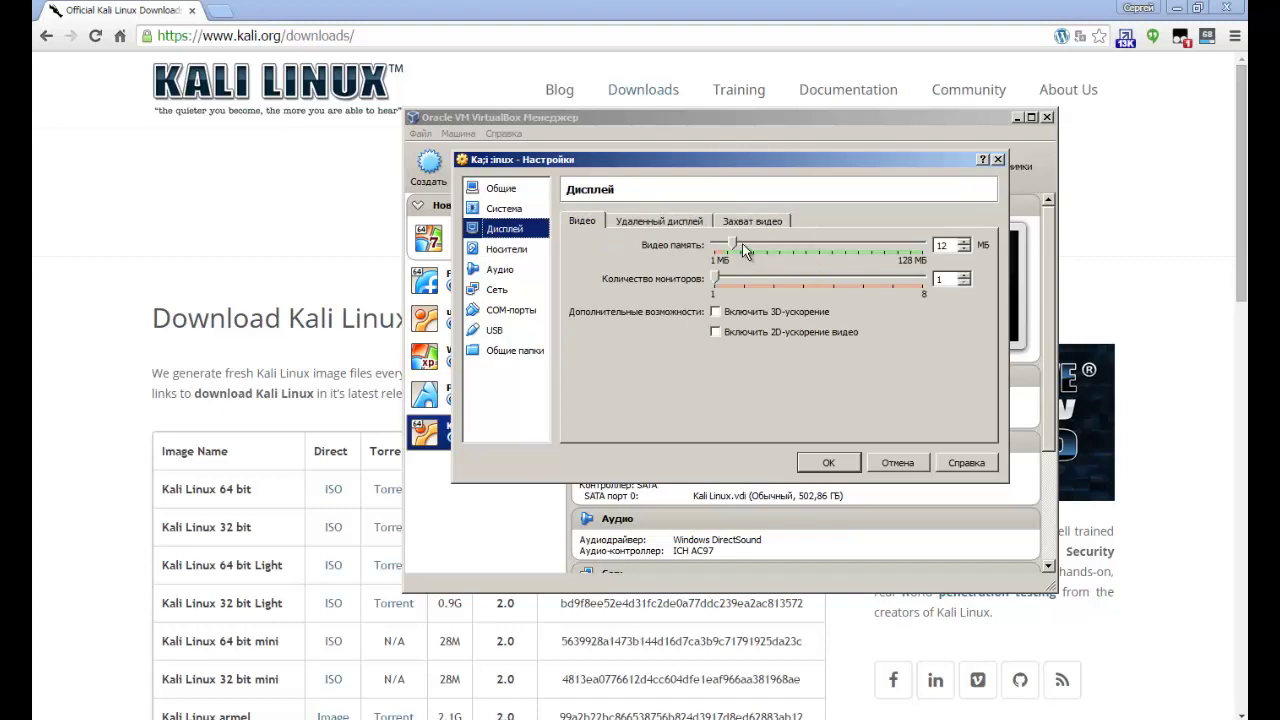
Set video memory to 128 MB with 2D video acceleration enabled.
{"action": "left_click_drag", "start_coordinate": [742, 243], "coordinate": [937, 248]}
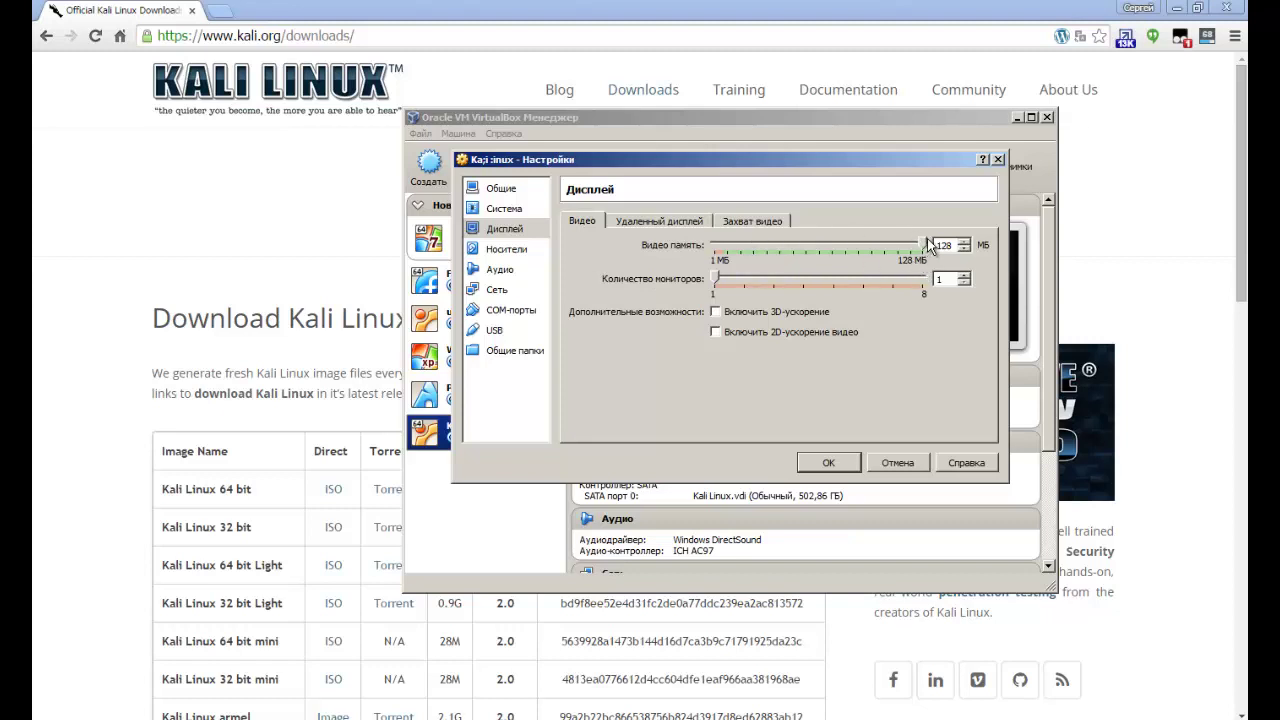
{"action": "left_click", "coordinate": [715, 333]}
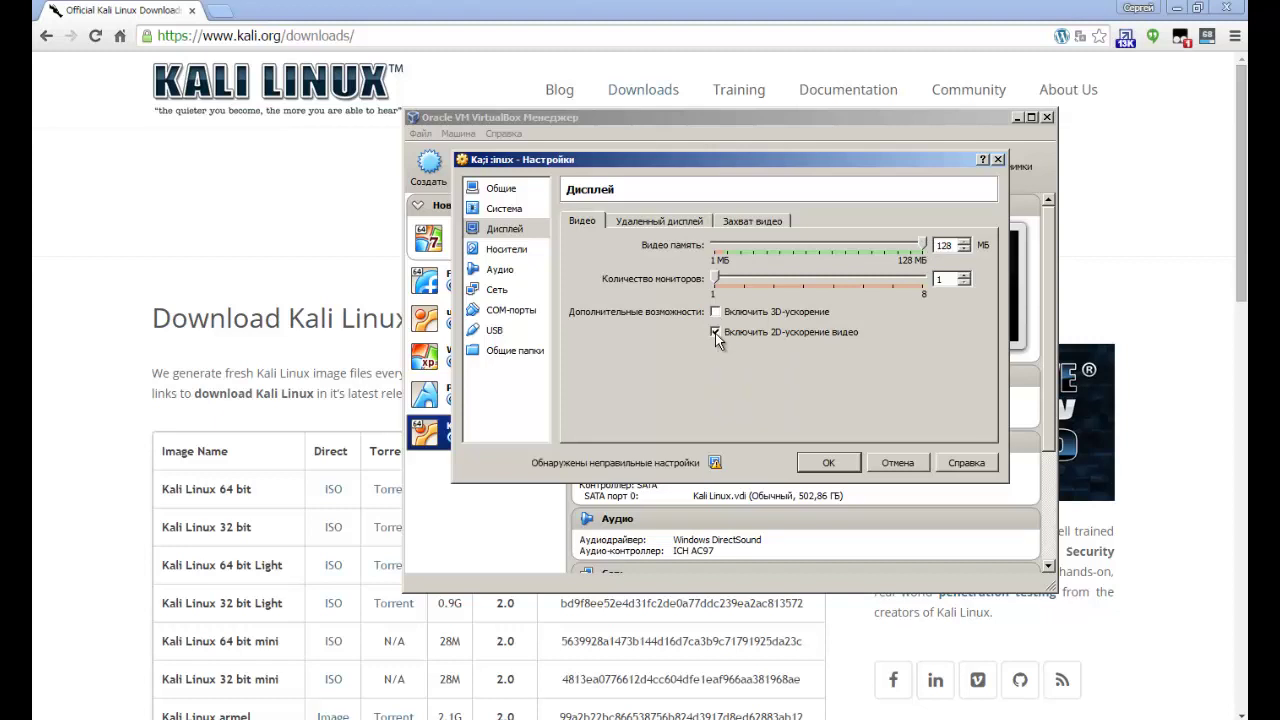
{"action": "left_click", "coordinate": [658, 222]}
{"action": "left_click", "coordinate": [724, 224]}
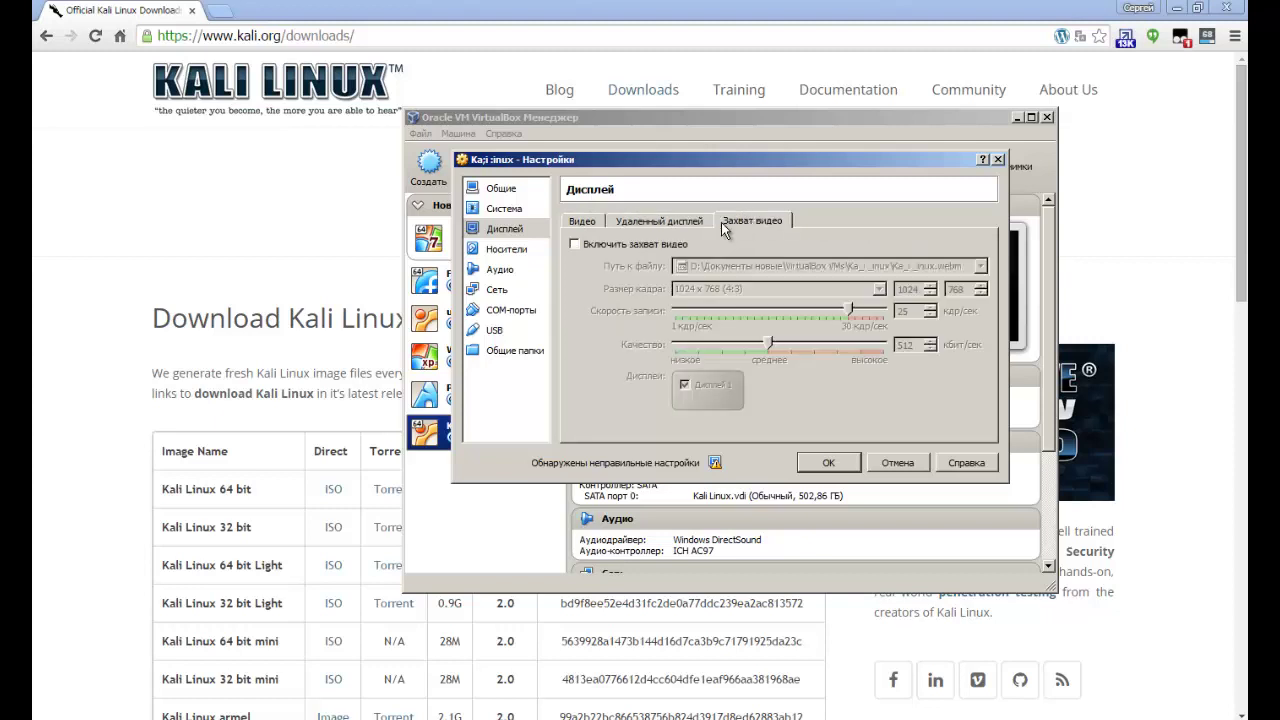
Load kali-linux-2.0-amd64.iso from D:\Source\Linux образы into the empty optical drive and save the settings.
{"action": "left_click", "coordinate": [500, 250]}
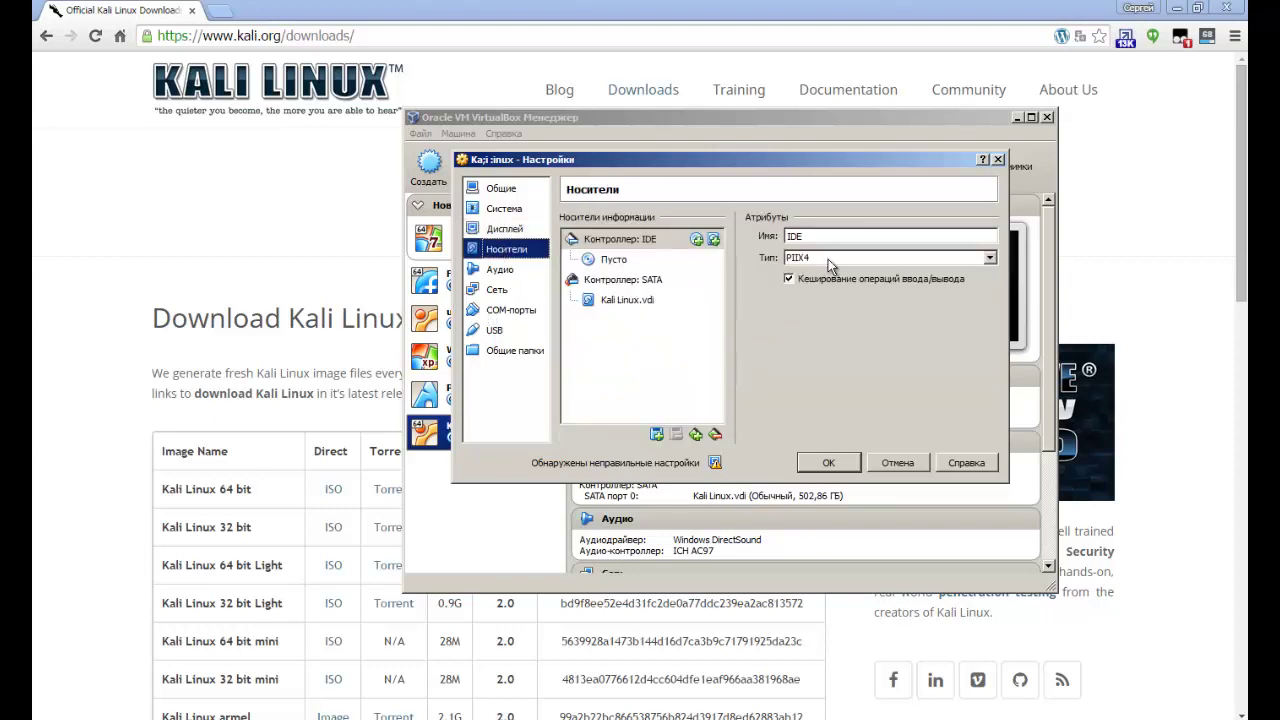
{"action": "left_click", "coordinate": [614, 260]}
{"action": "left_click", "coordinate": [987, 237]}
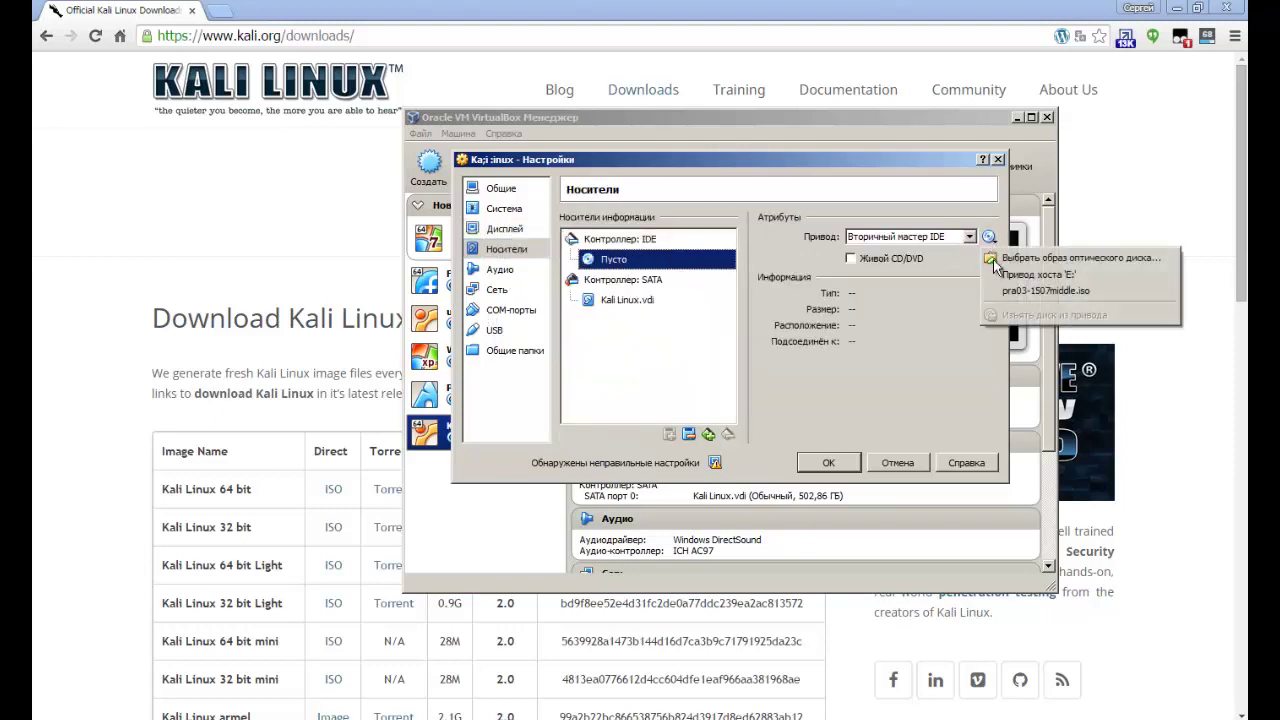
{"action": "left_click", "coordinate": [1032, 258]}
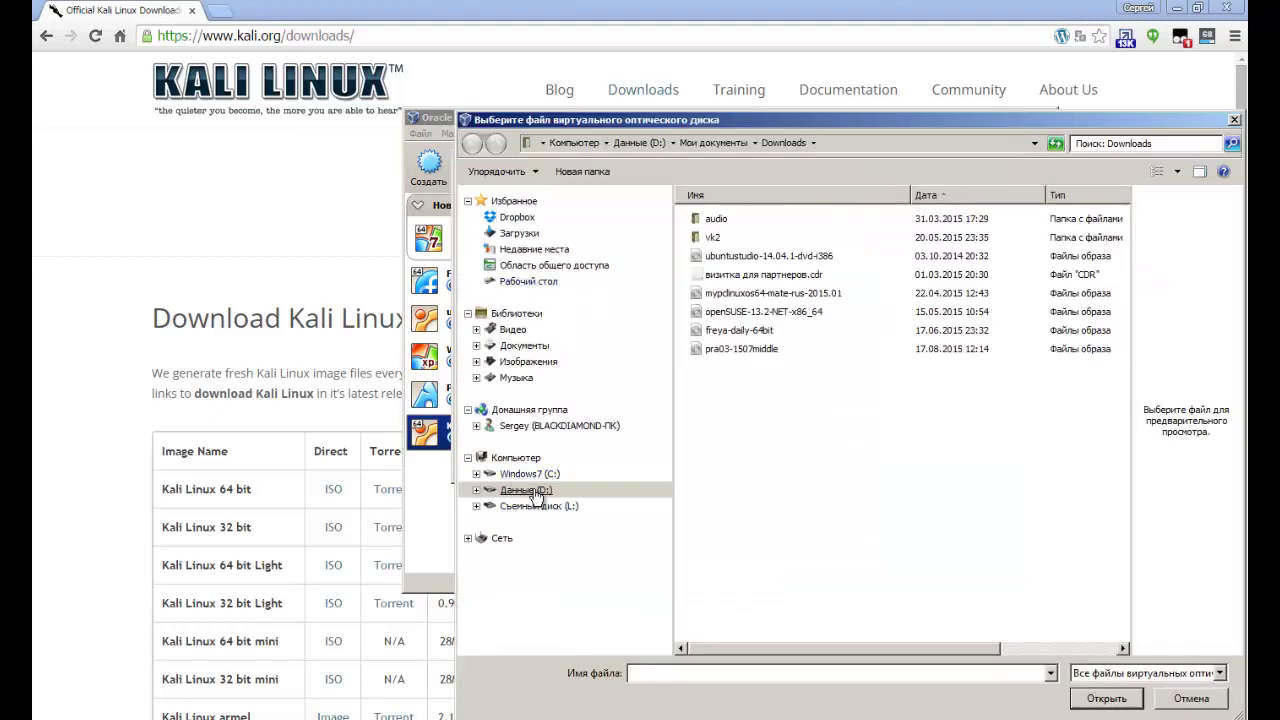
{"action": "left_click", "coordinate": [526, 489]}
{"action": "double_click", "coordinate": [724, 243]}
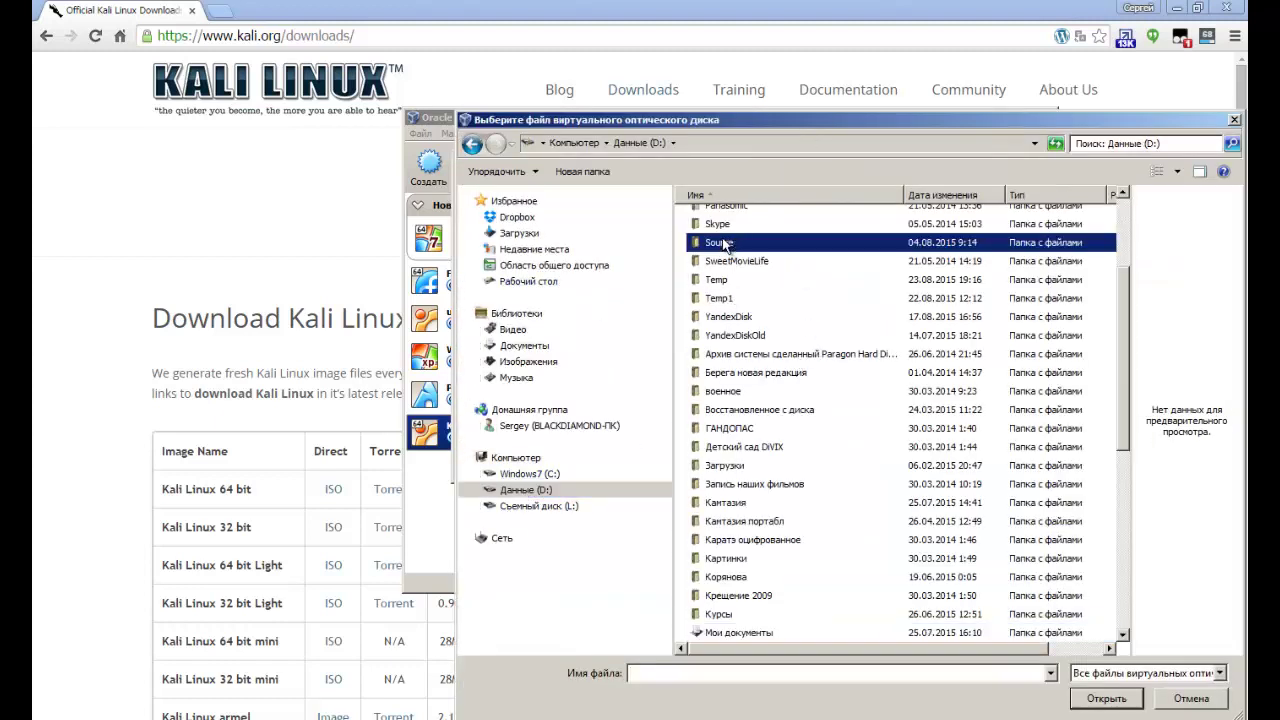
{"action": "double_click", "coordinate": [731, 278]}
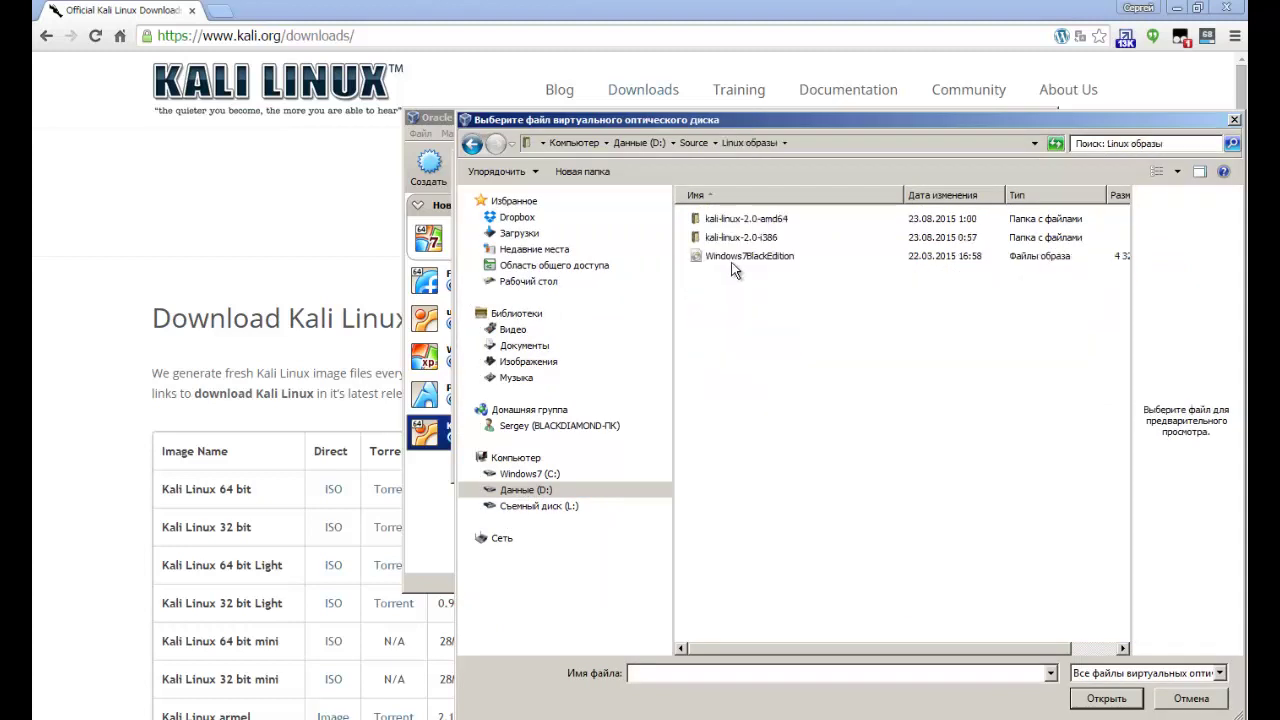
{"action": "double_click", "coordinate": [729, 220]}
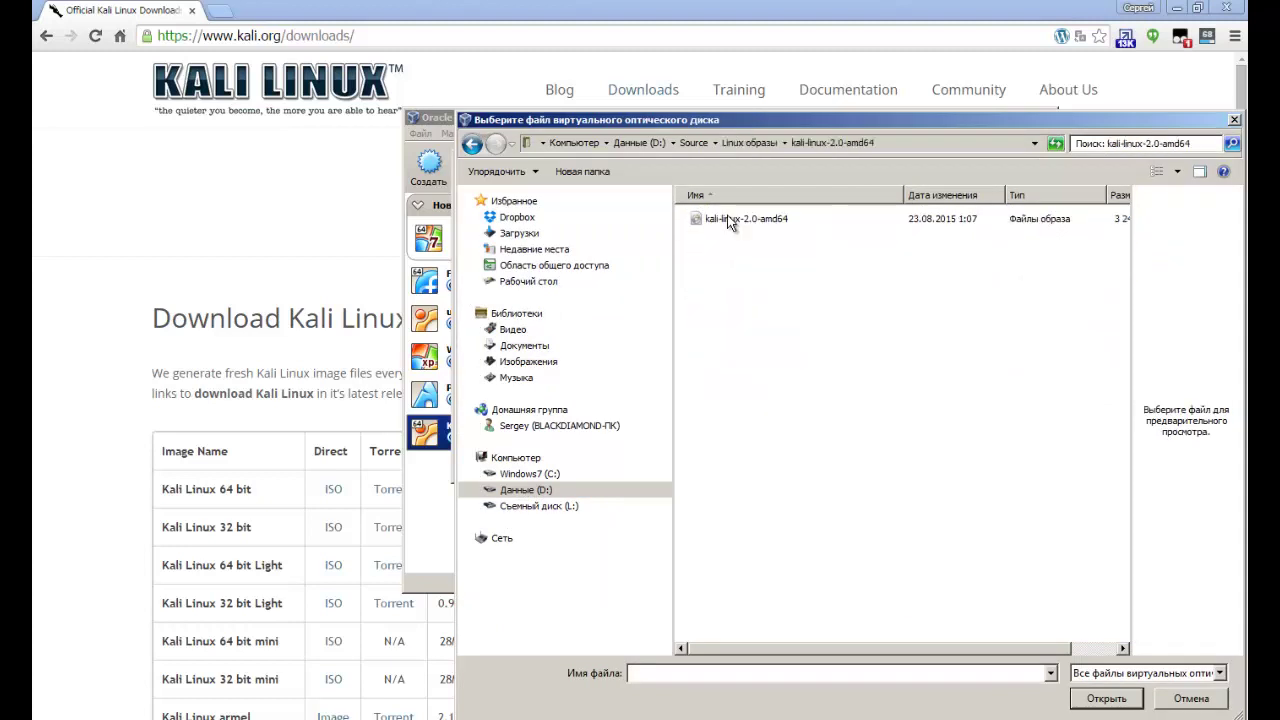
{"action": "left_click", "coordinate": [729, 222]}
{"action": "left_click", "coordinate": [1106, 699]}
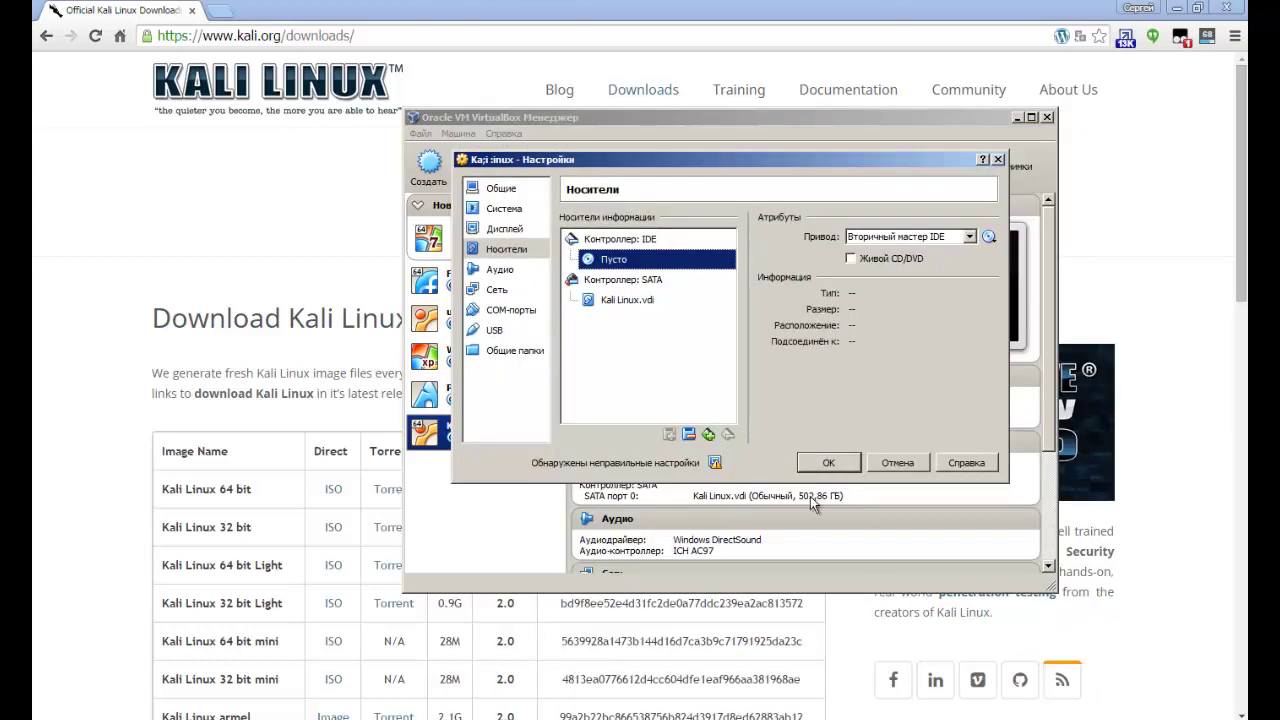
{"action": "left_click", "coordinate": [828, 465]}
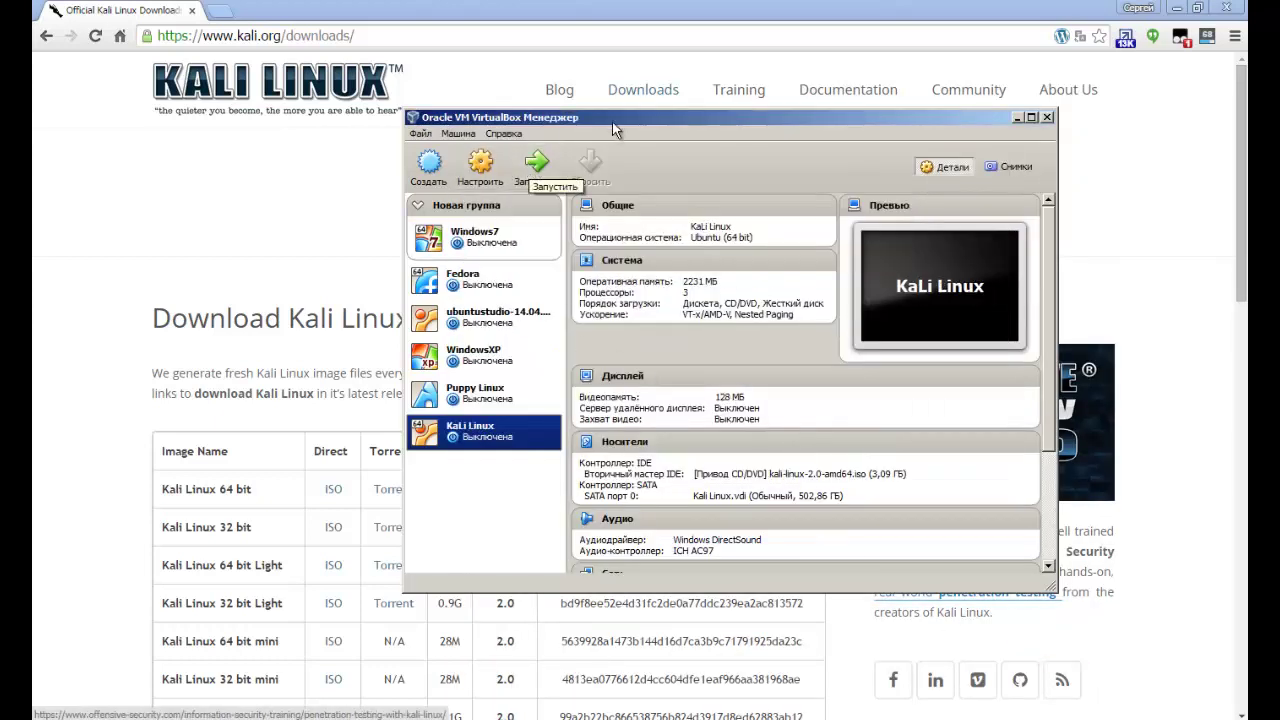
Start the Kali Linux VM and boot the plain Install entry from the ISO boot menu.
{"action": "left_click", "coordinate": [512, 152]}
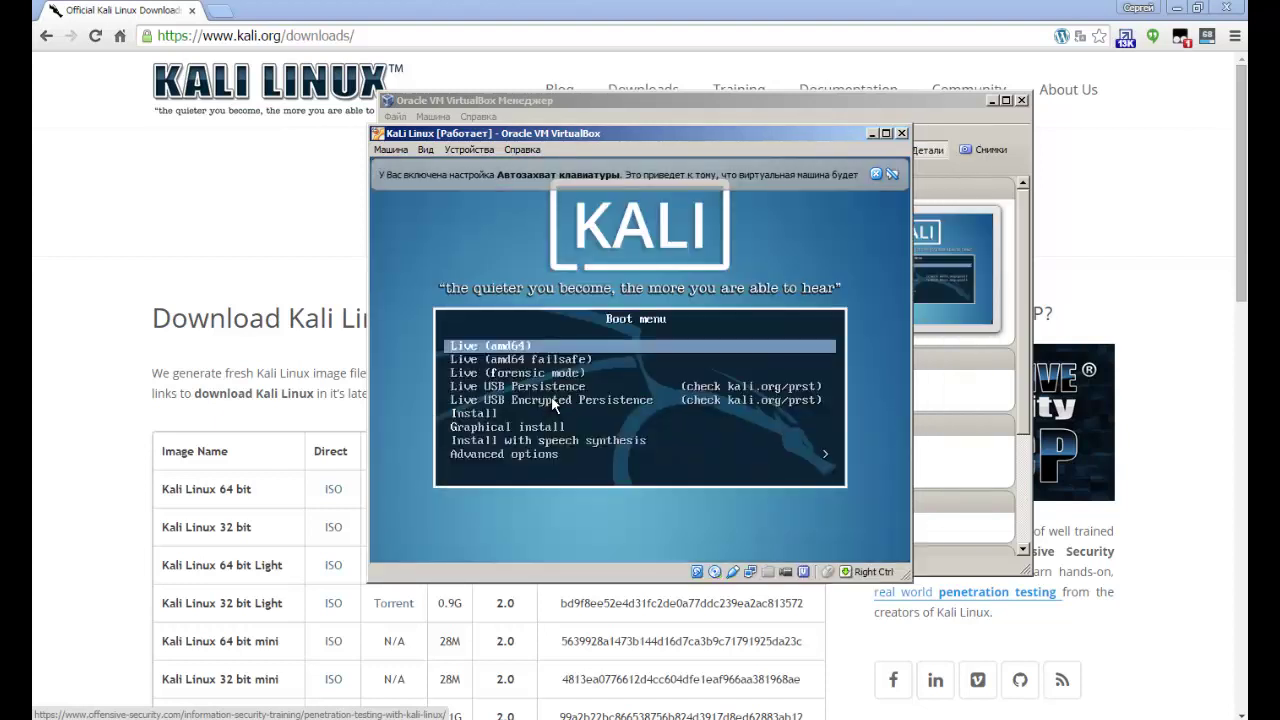
{"action": "key", "text": "Down"}
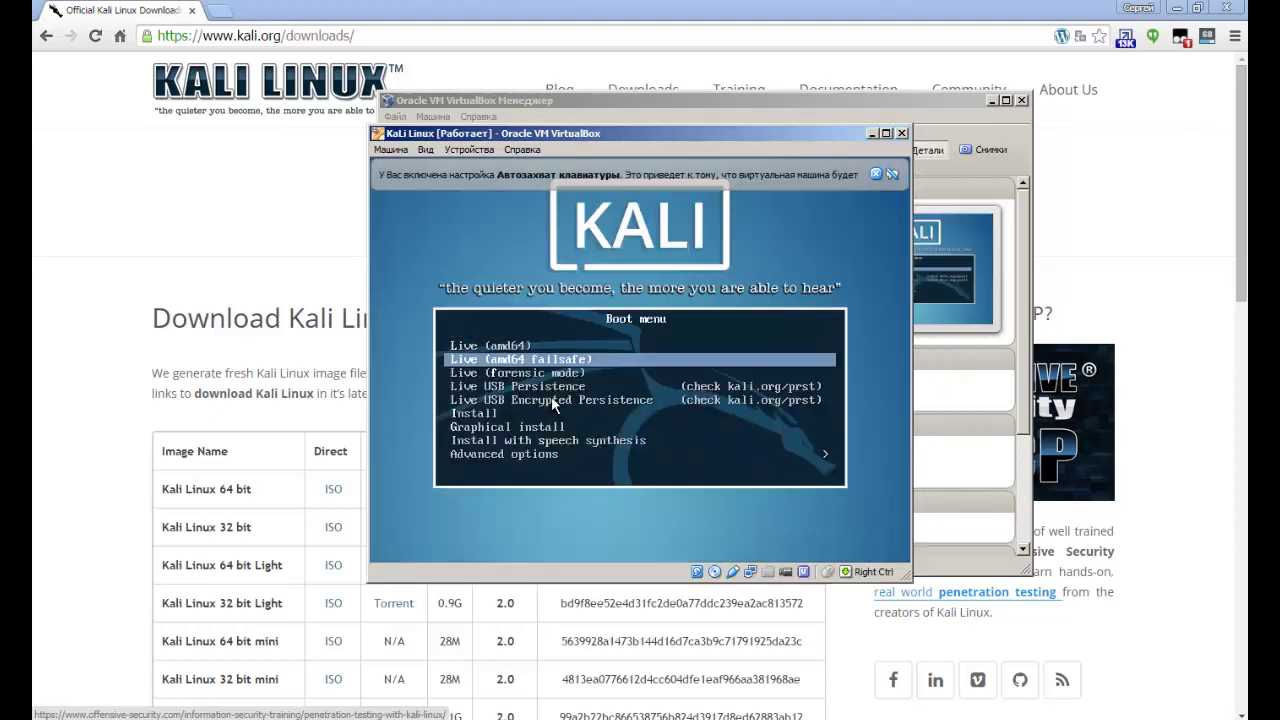
{"action": "key", "text": "Up"}
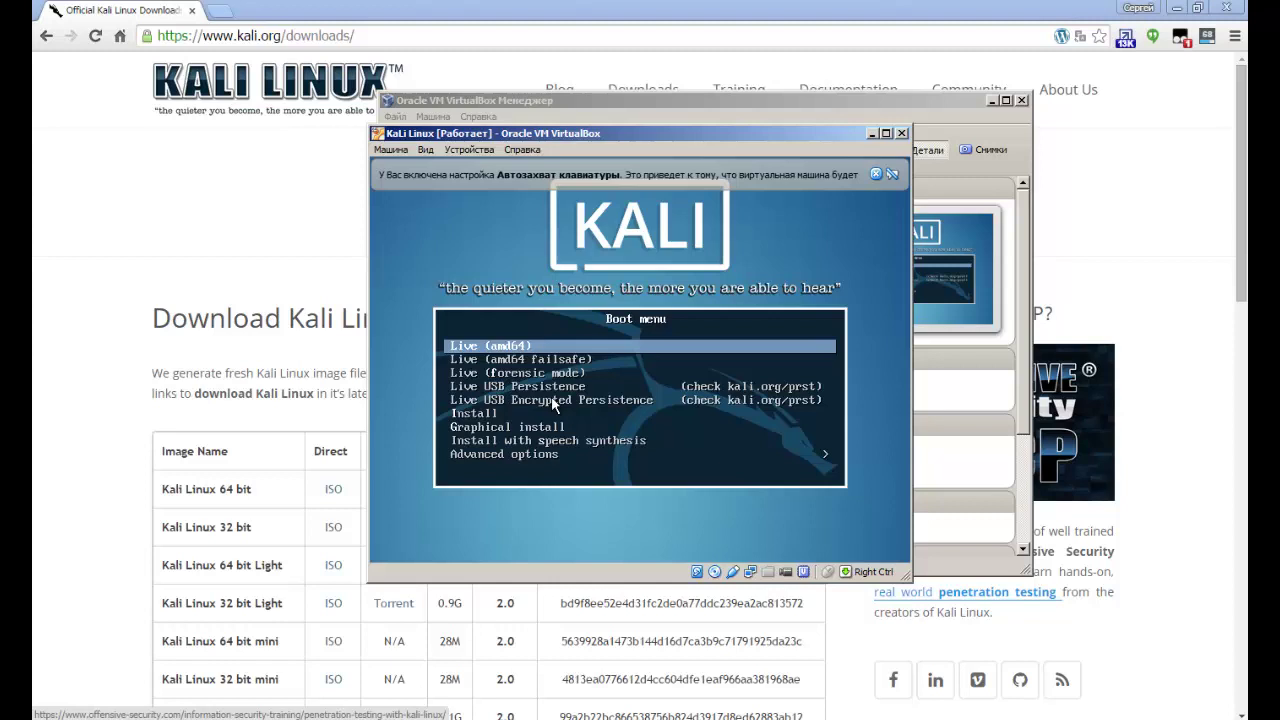
{"action": "key", "text": "Down"}
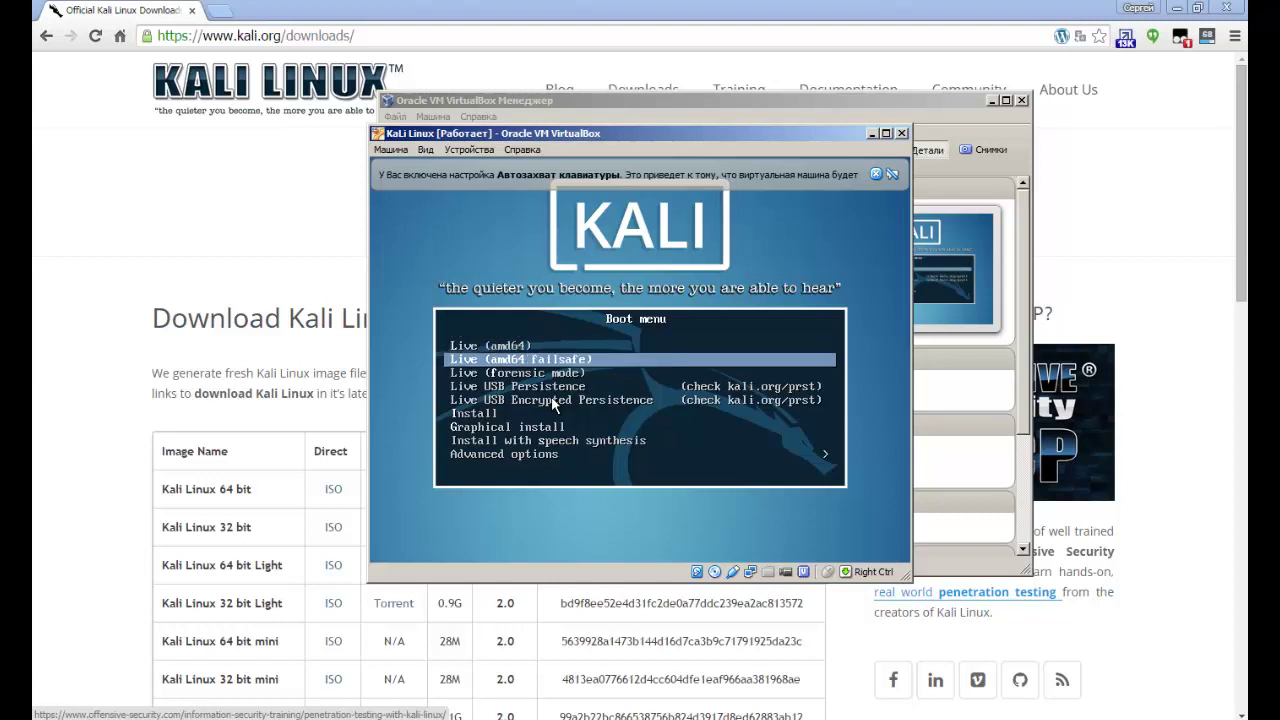
{"action": "key", "text": "Down"}
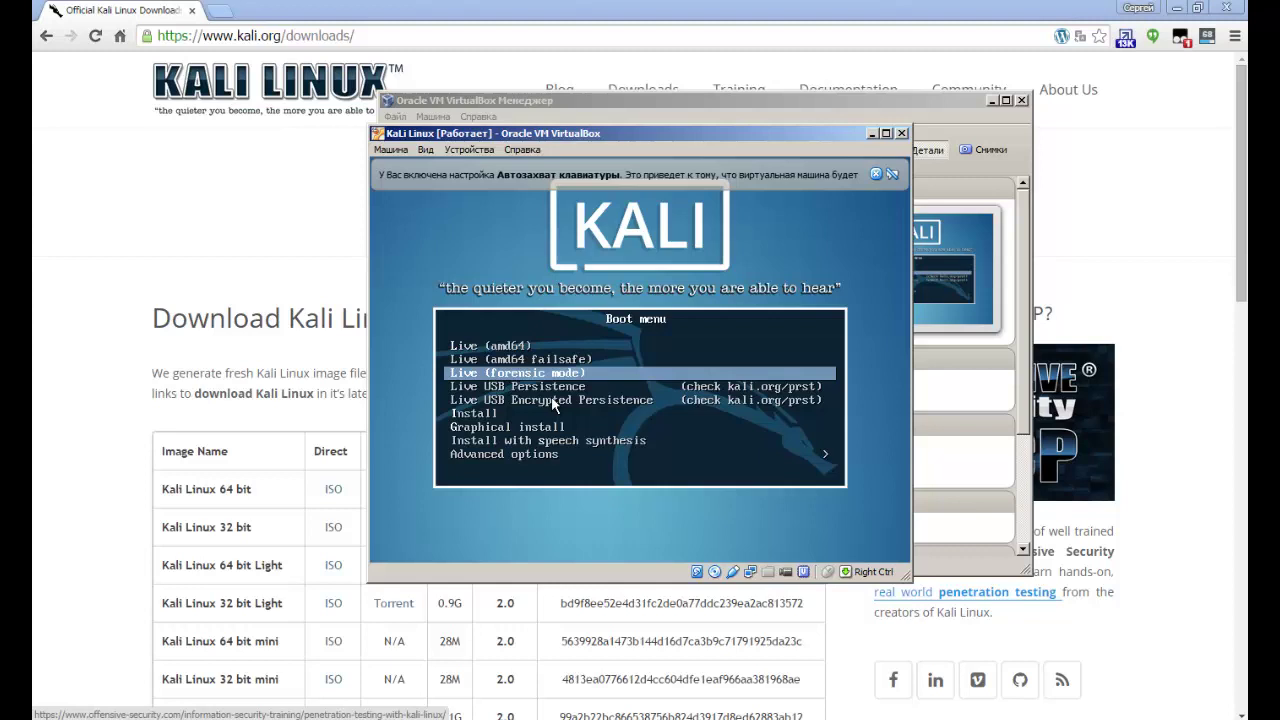
{"action": "key", "text": "Down"}
{"action": "key", "text": "Down"}
{"action": "key", "text": "Down"}
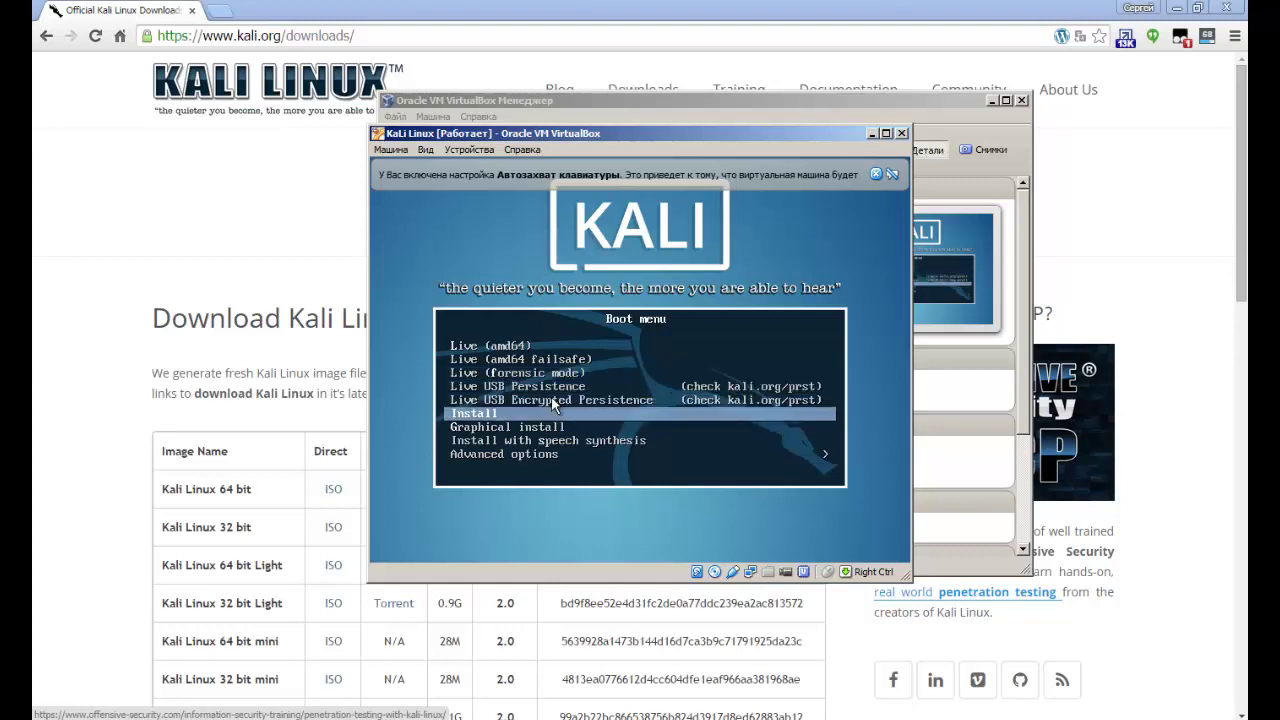
{"action": "key", "text": "Down"}
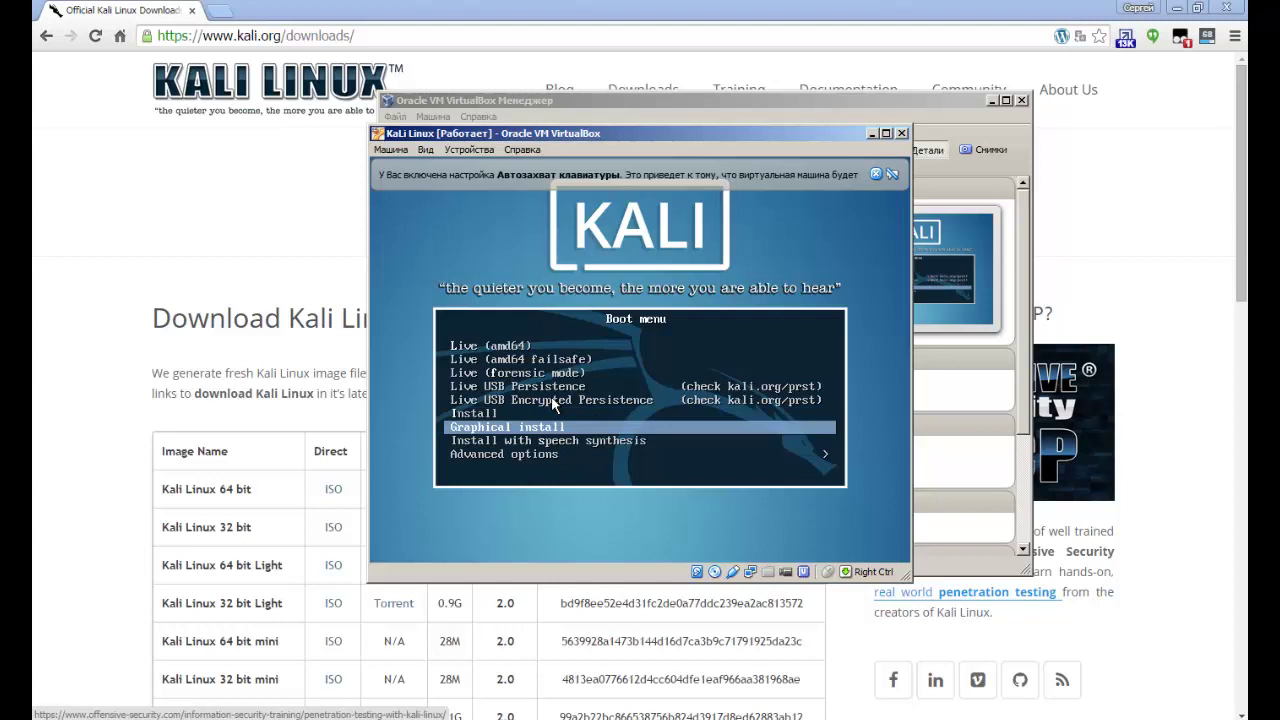
{"action": "key", "text": "Up"}
{"action": "key", "text": "Return"}
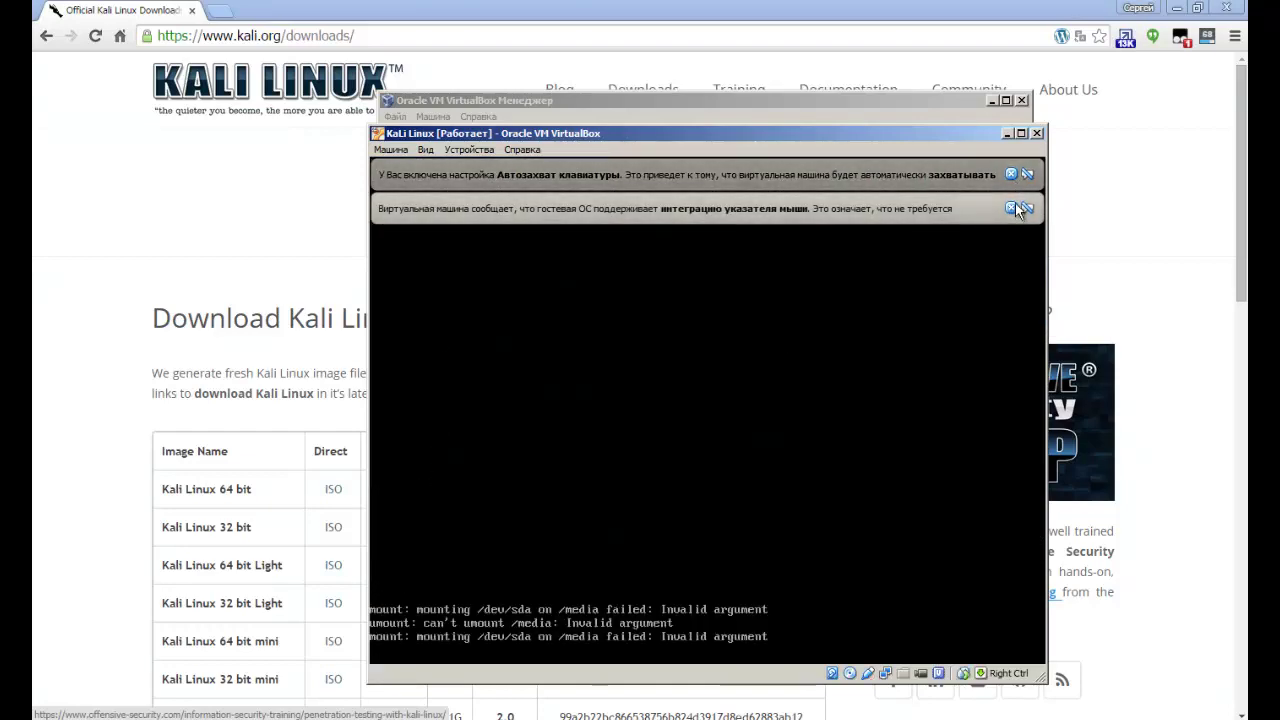
Close both notification bars, then choose Russian as language and Российская Федерация as location.
{"action": "left_click", "coordinate": [1012, 206]}
{"action": "left_click", "coordinate": [1008, 175]}
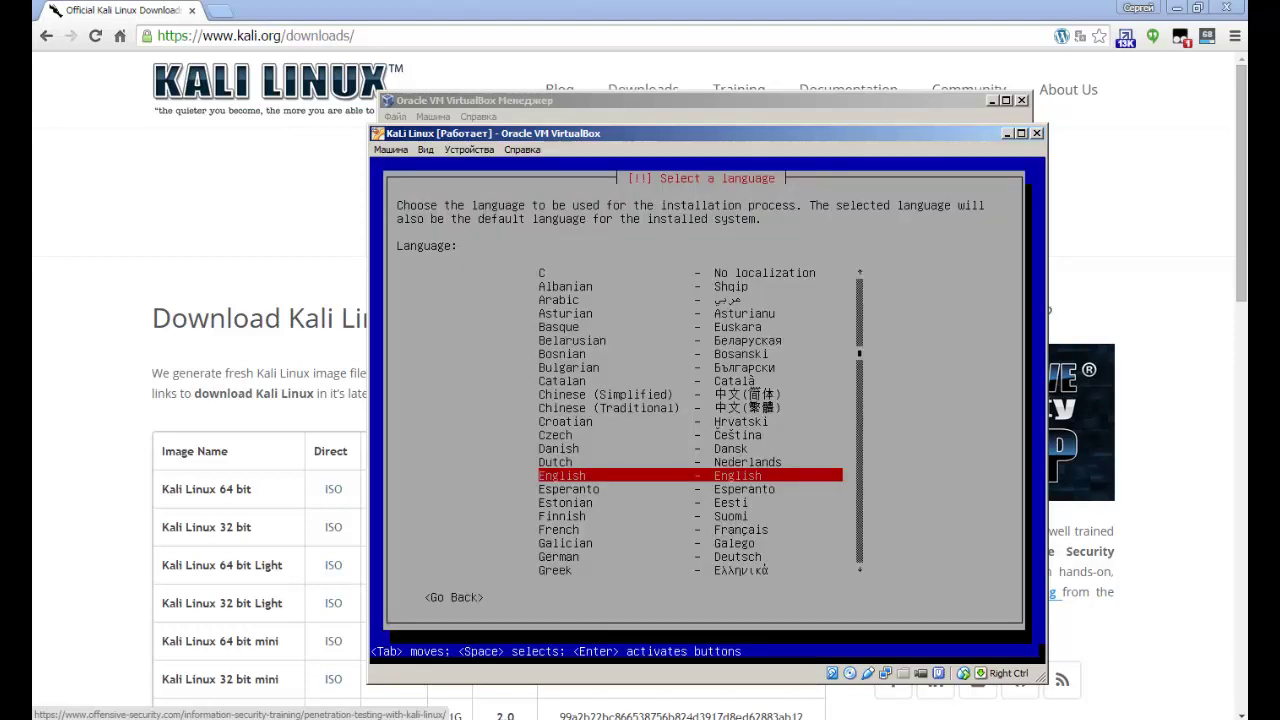
{"action": "key", "text": "Up"}
{"action": "key", "text": "Down"}
{"action": "key", "text": "Down"}
{"action": "key", "text": "Down"}
{"action": "key", "text": "Down"}
{"action": "key", "text": "Down"}
{"action": "key", "text": "Down"}
{"action": "key", "text": "Down"}
{"action": "key", "text": "Down"}
{"action": "key", "text": "Down"}
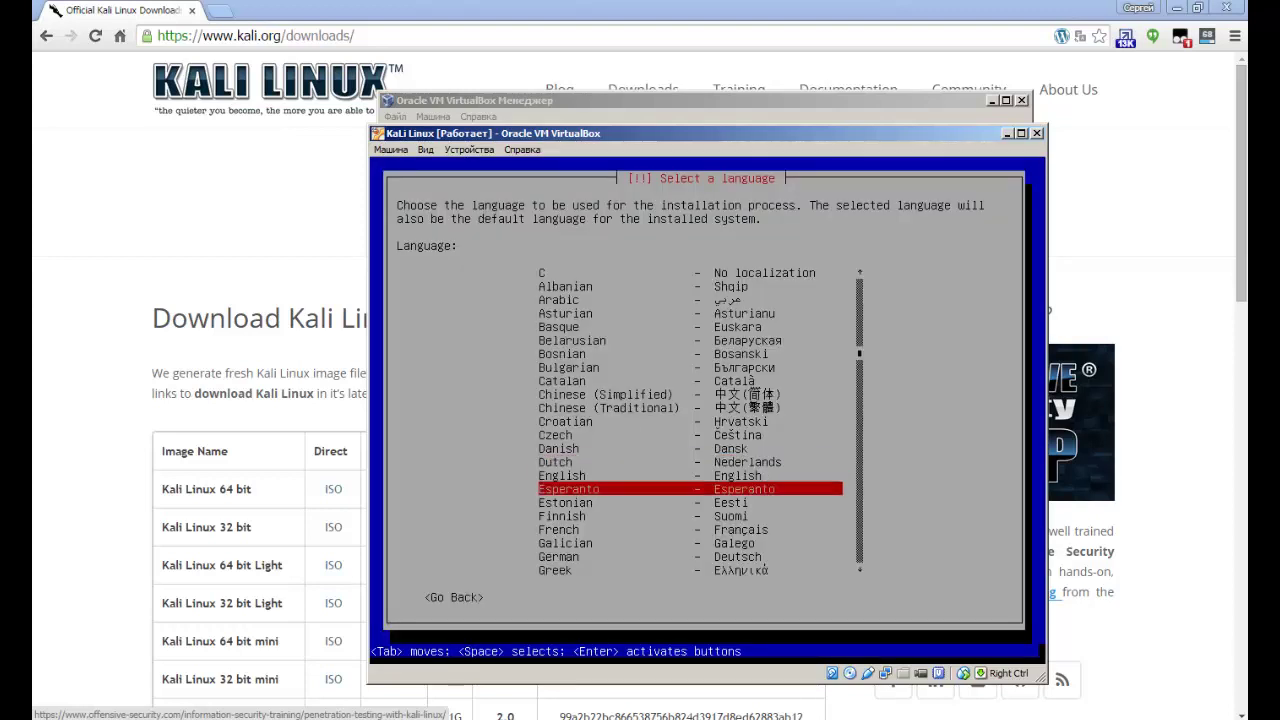
{"action": "key", "text": "Down"}
{"action": "key", "text": "Down"}
{"action": "key", "text": "Down"}
{"action": "key", "text": "Down"}
{"action": "key", "text": "Down"}
{"action": "key", "text": "Down"}
{"action": "key", "text": "Down"}
{"action": "key", "text": "Down"}
{"action": "key", "text": "Down"}
{"action": "key", "text": "Down"}
{"action": "key", "text": "Down"}
{"action": "key", "text": "Down"}
{"action": "key", "text": "Down"}
{"action": "key", "text": "Down"}
{"action": "key", "text": "Down"}
{"action": "key", "text": "Down"}
{"action": "key", "text": "Down"}
{"action": "key", "text": "Down"}
{"action": "key", "text": "Down"}
{"action": "key", "text": "Down"}
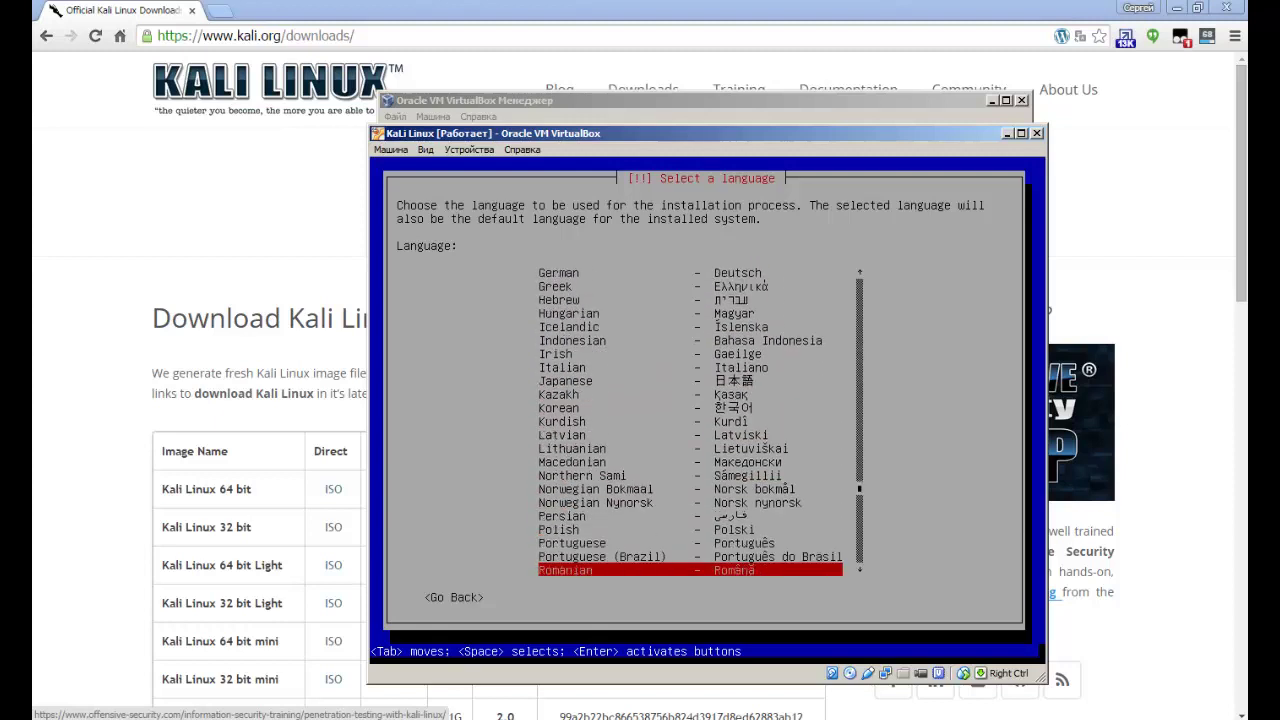
{"action": "key", "text": "Up"}
{"action": "key", "text": "Up"}
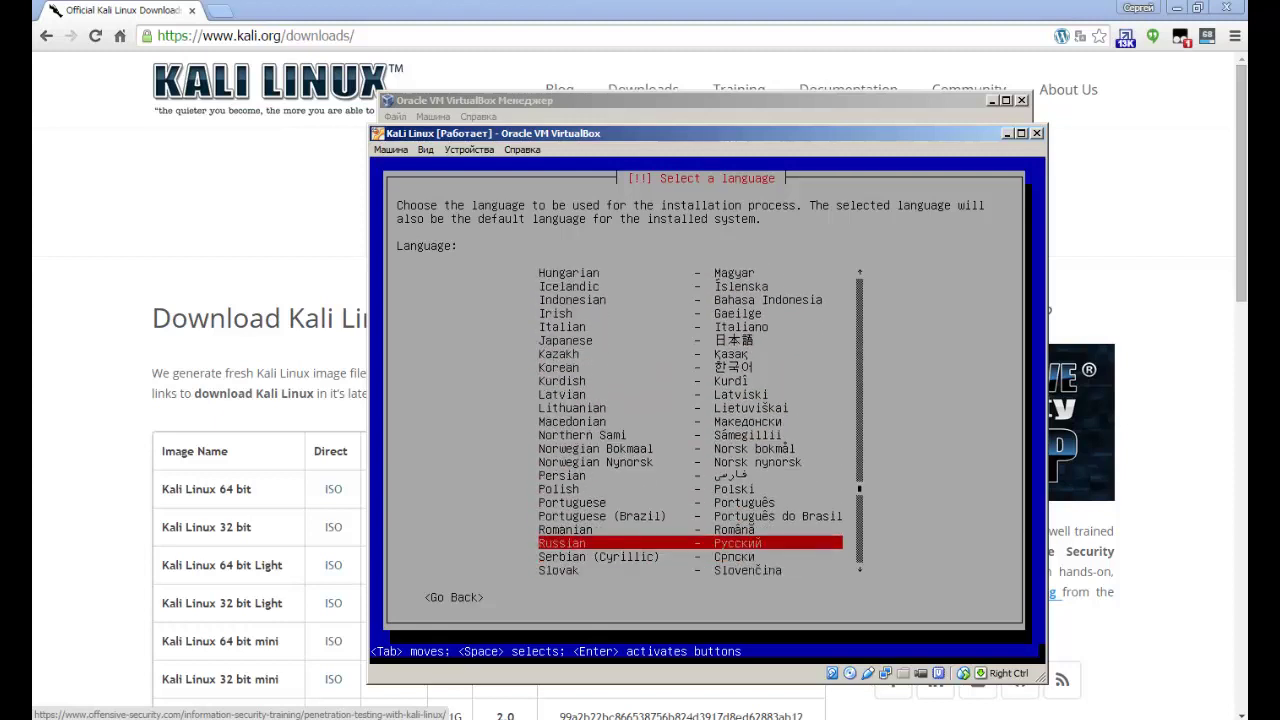
{"action": "key", "text": "Return"}
{"action": "key", "text": "Return"}
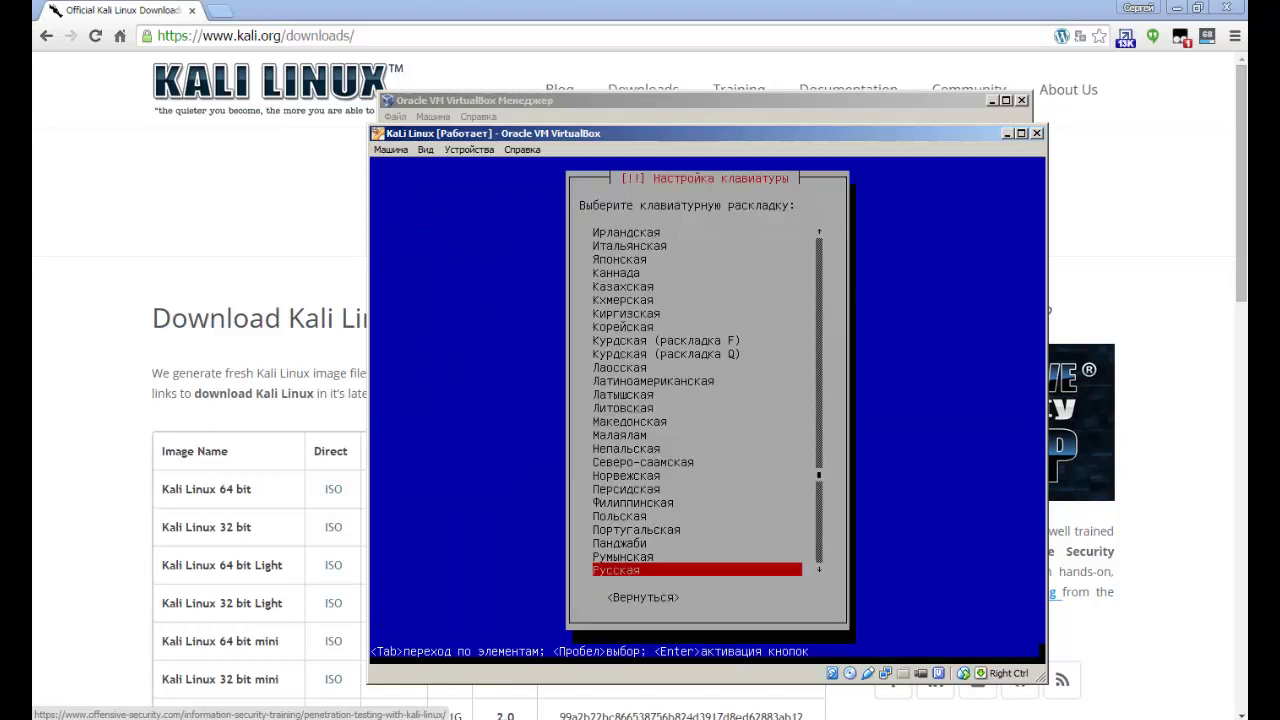
{"action": "key", "text": "Return"}
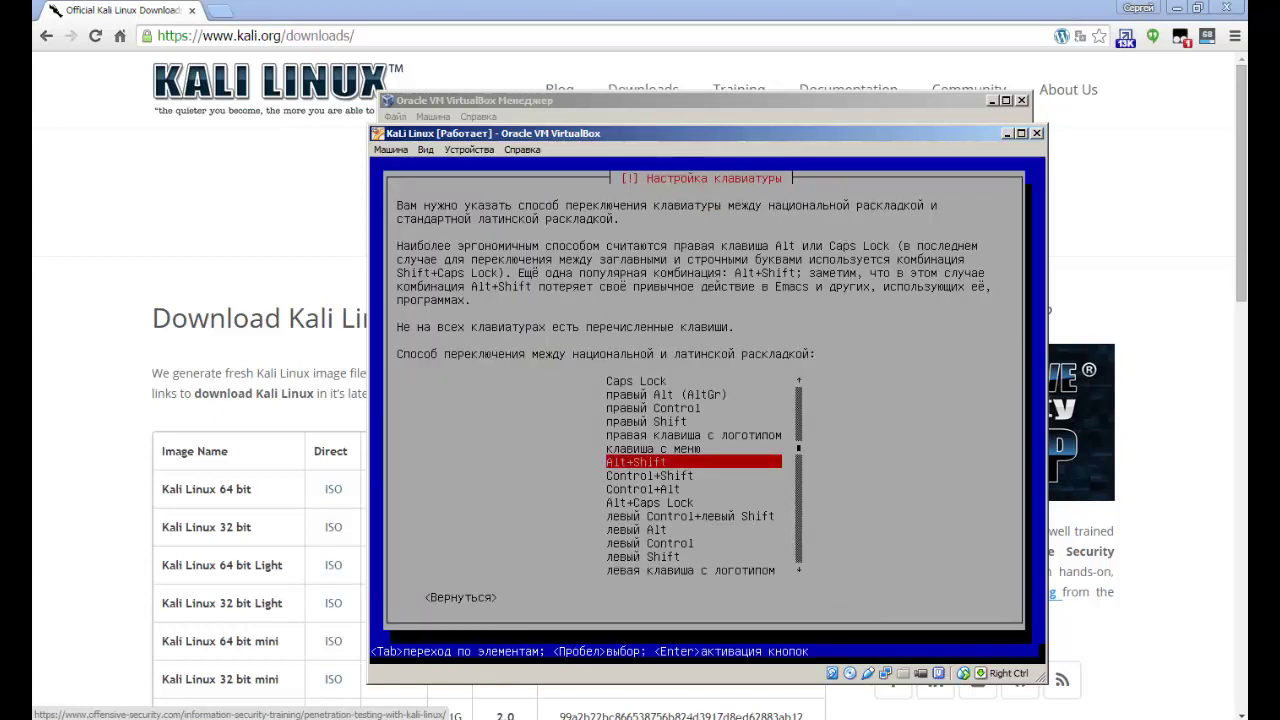
Accept the Русская keyboard layout with Alt+Shift for switching layouts.
{"action": "key", "text": "Return"}
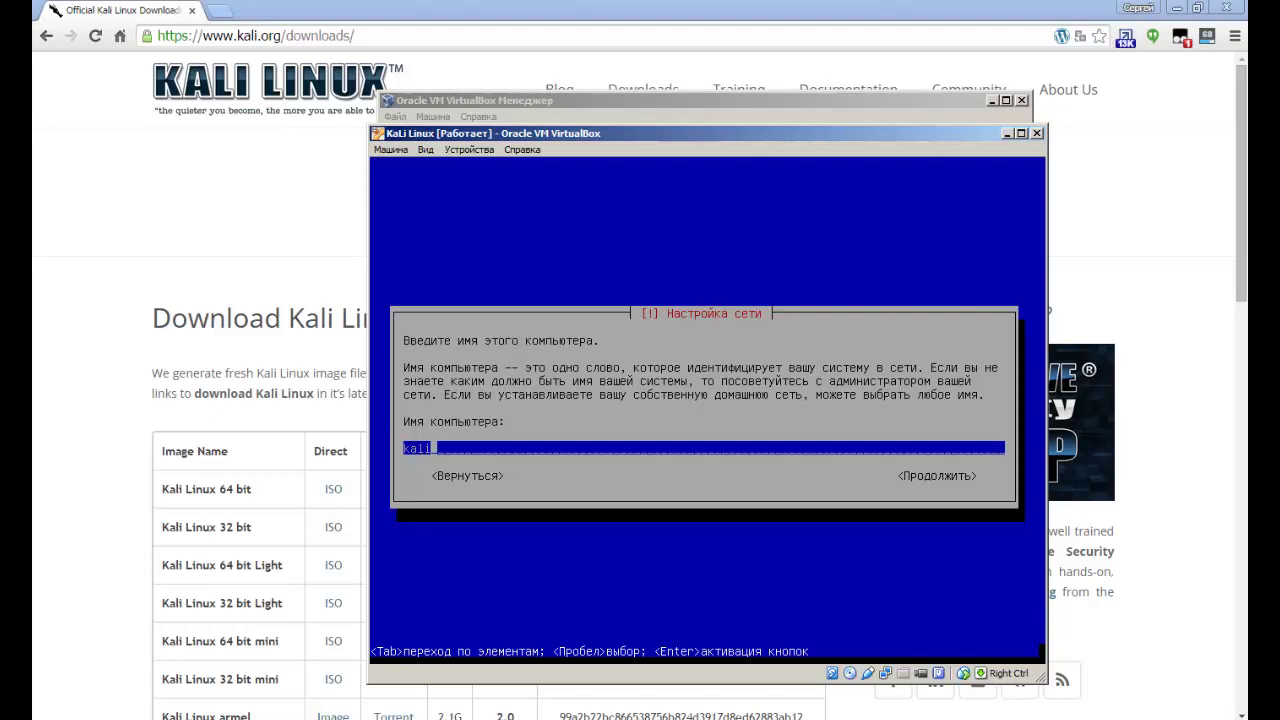
Enter 'kali' as the computer name and leave the domain name empty.
{"action": "key", "text": "BackSpace"}
{"action": "key", "text": "BackSpace"}
{"action": "key", "text": "BackSpace"}
{"action": "key", "text": "BackSpace"}
{"action": "type", "text": "kali"}
{"action": "key", "text": "Tab"}
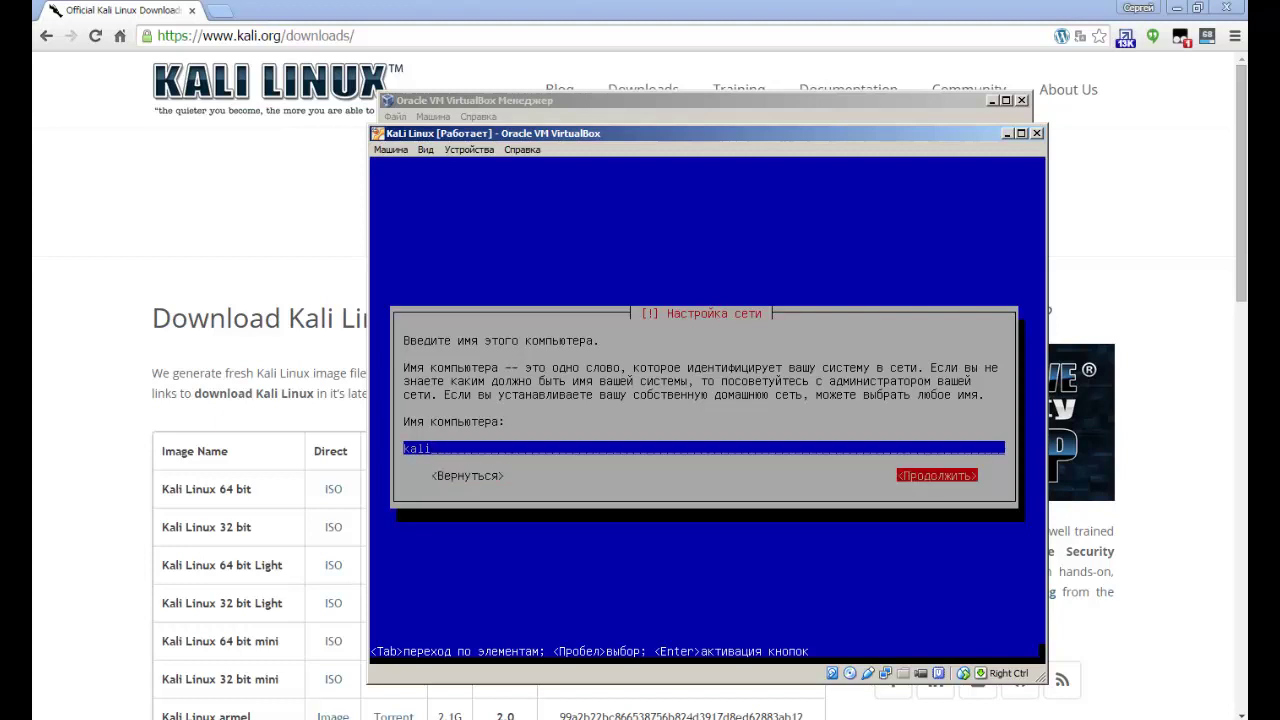
{"action": "key", "text": "Return"}
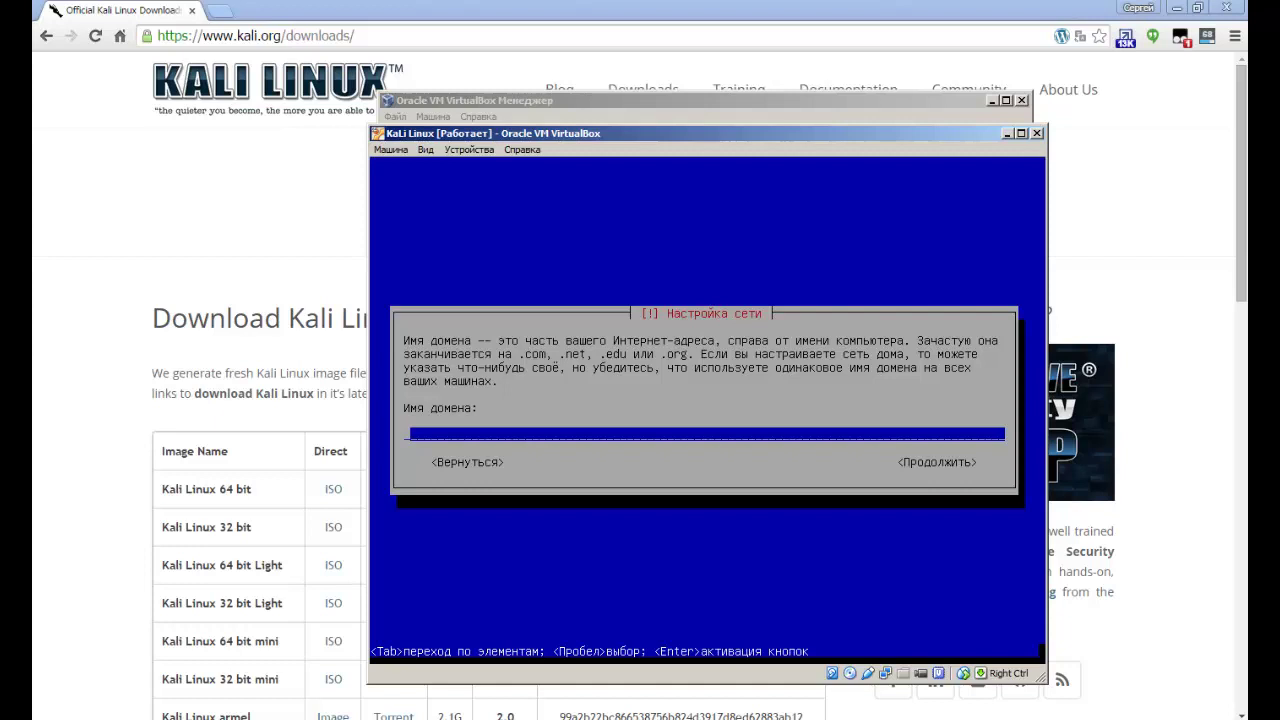
{"action": "key", "text": "Tab"}
{"action": "key", "text": "Return"}
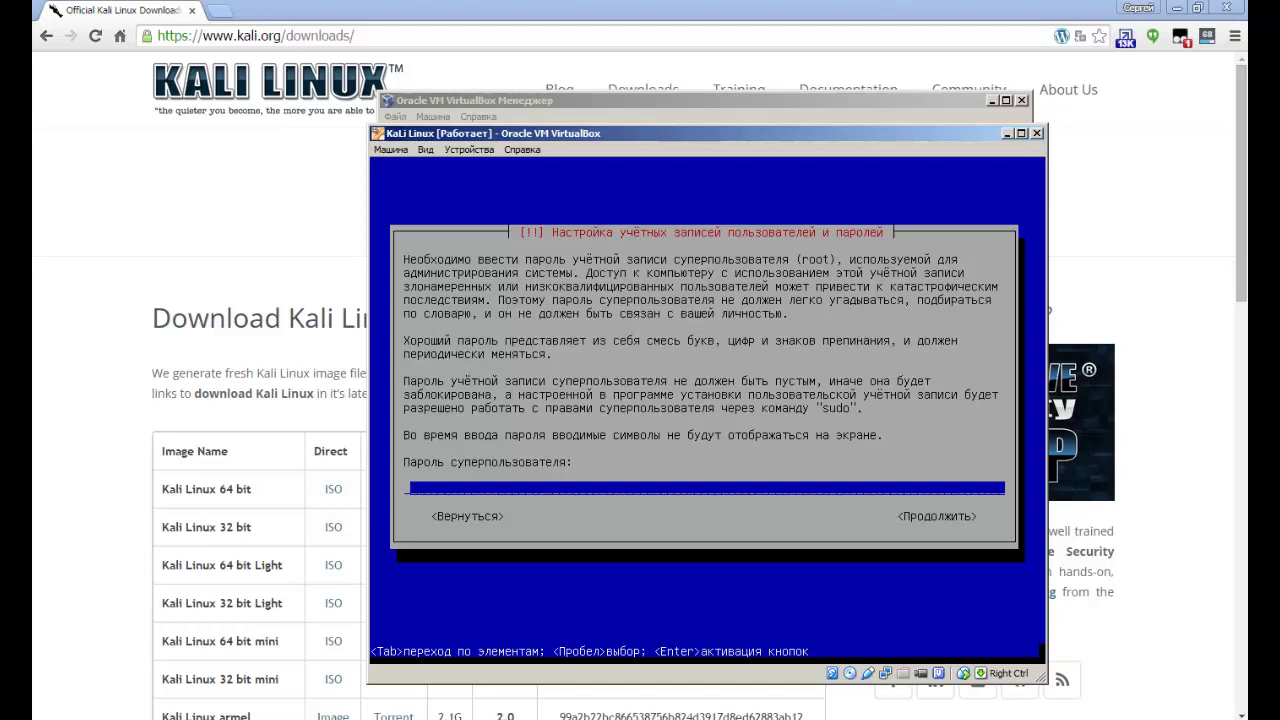
Enter the root password, re-enter it to confirm, and pick the Москва+00 – Москва time zone.
{"action": "key", "text": "Tab"}
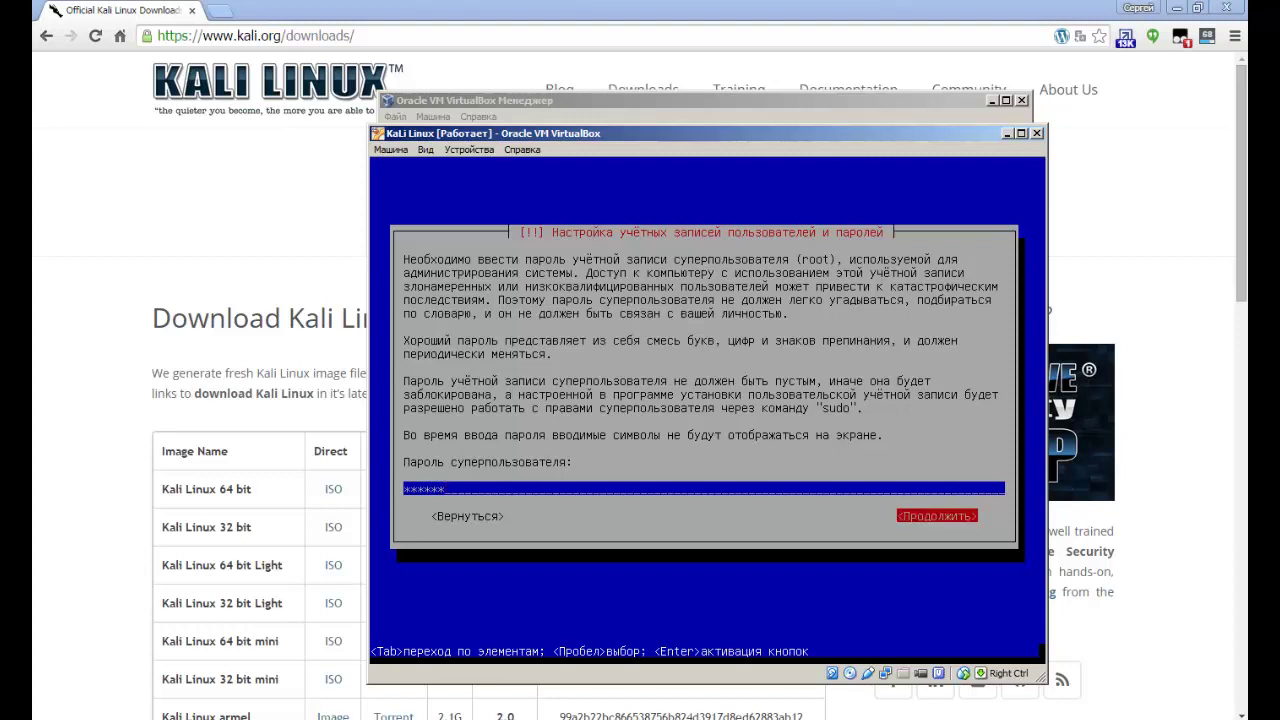
{"action": "key", "text": "Return"}
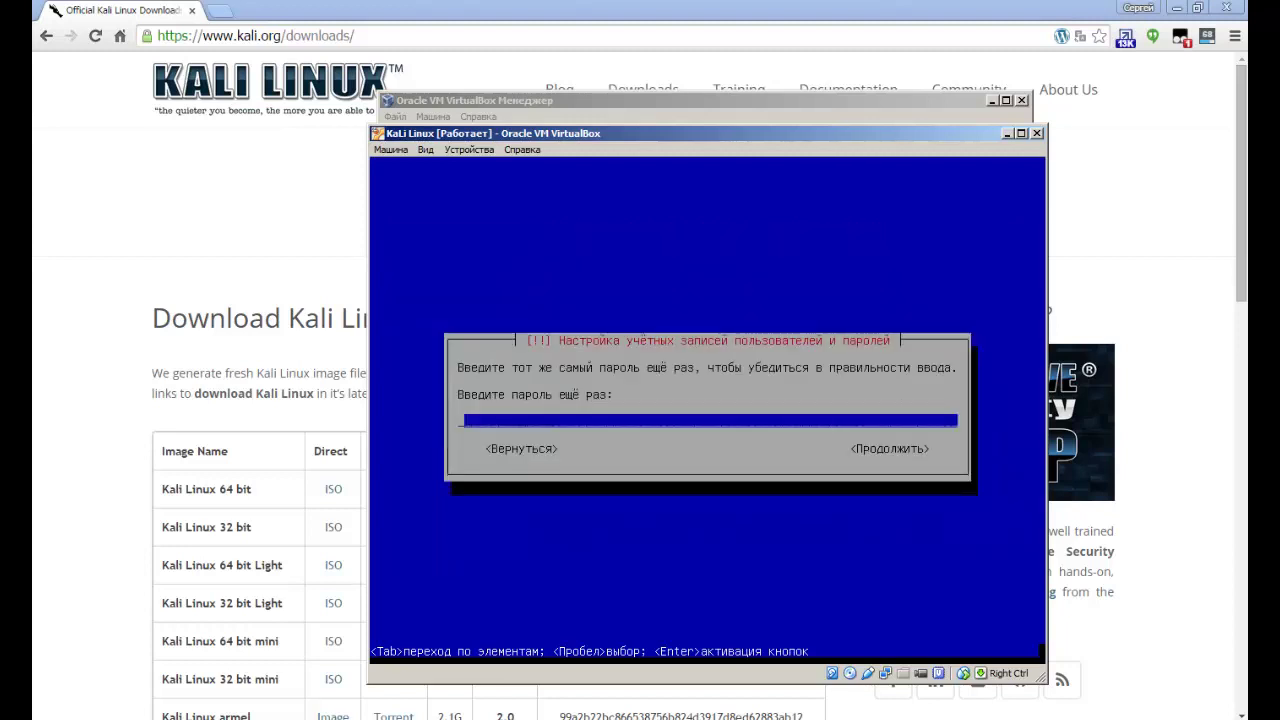
{"action": "key", "text": "Tab"}
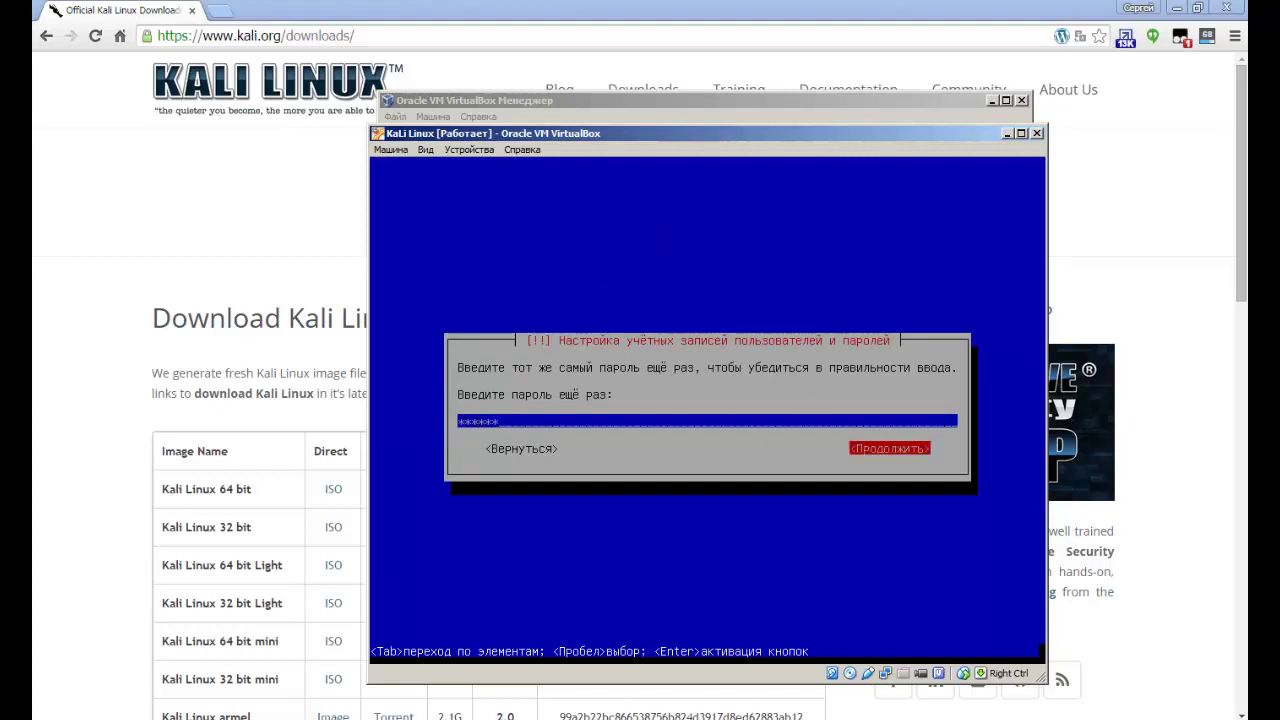
{"action": "key", "text": "Return"}
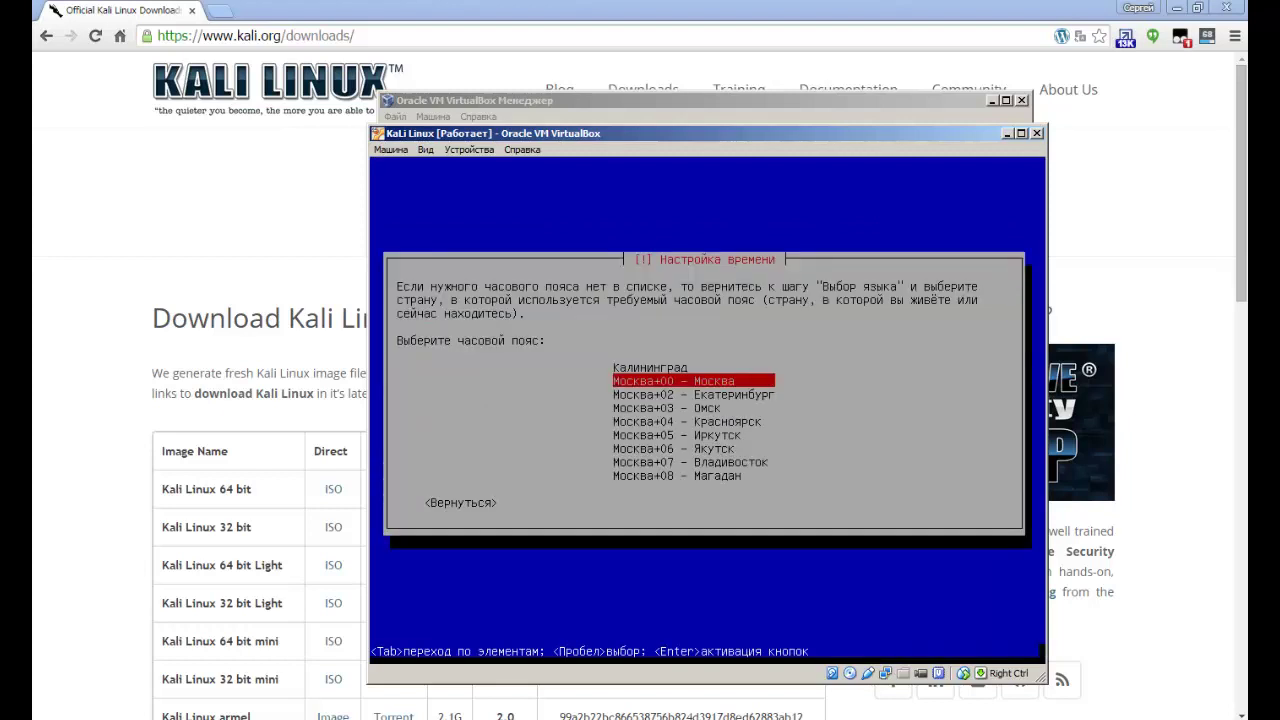
{"action": "key", "text": "Return"}
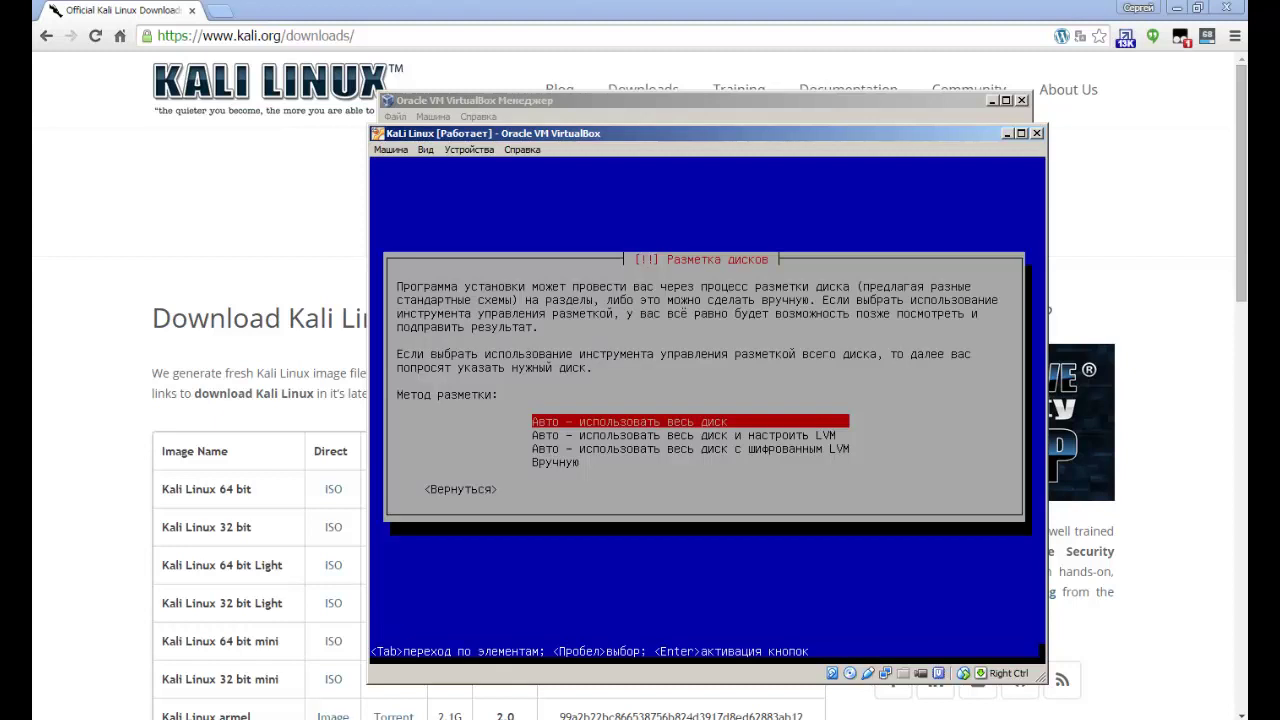
Choose 'Авто – использовать весь диск' and select the SCSI3 virtual disk.
{"action": "key", "text": "Down"}
{"action": "key", "text": "Down"}
{"action": "key", "text": "Down"}
{"action": "key", "text": "Up"}
{"action": "key", "text": "Up"}
{"action": "key", "text": "Up"}
{"action": "key", "text": "Return"}
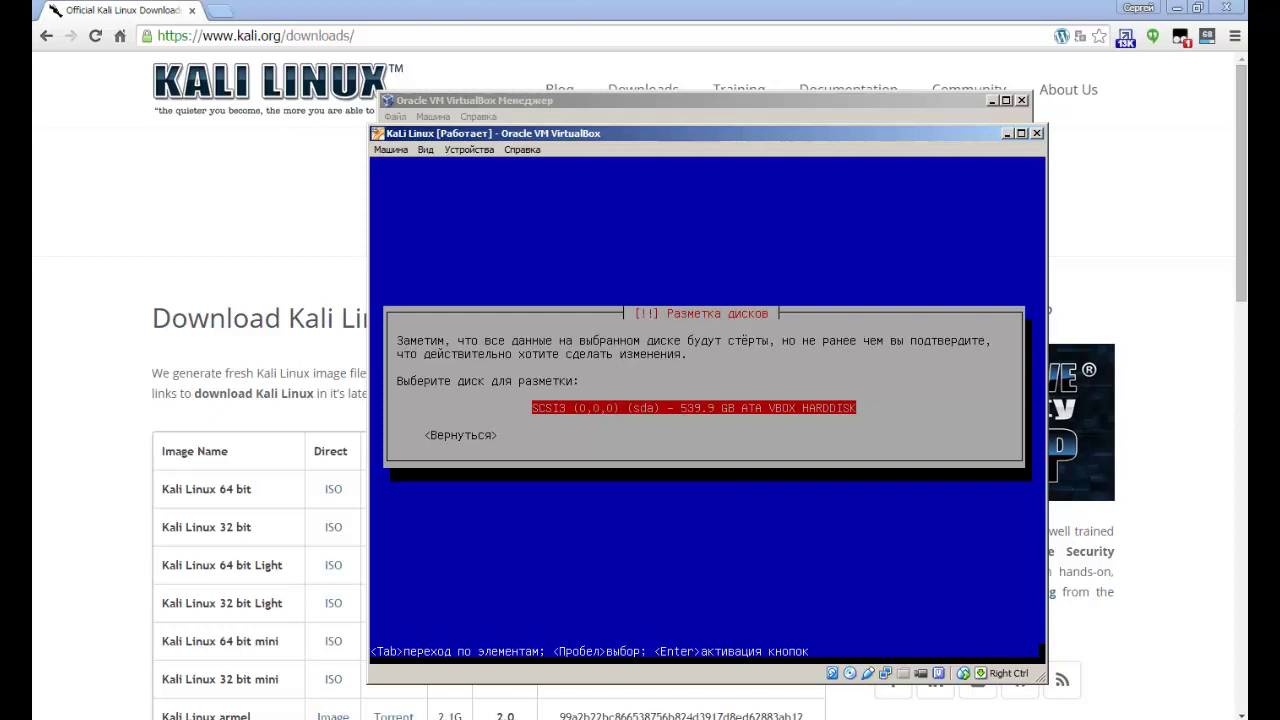
{"action": "key", "text": "Return"}
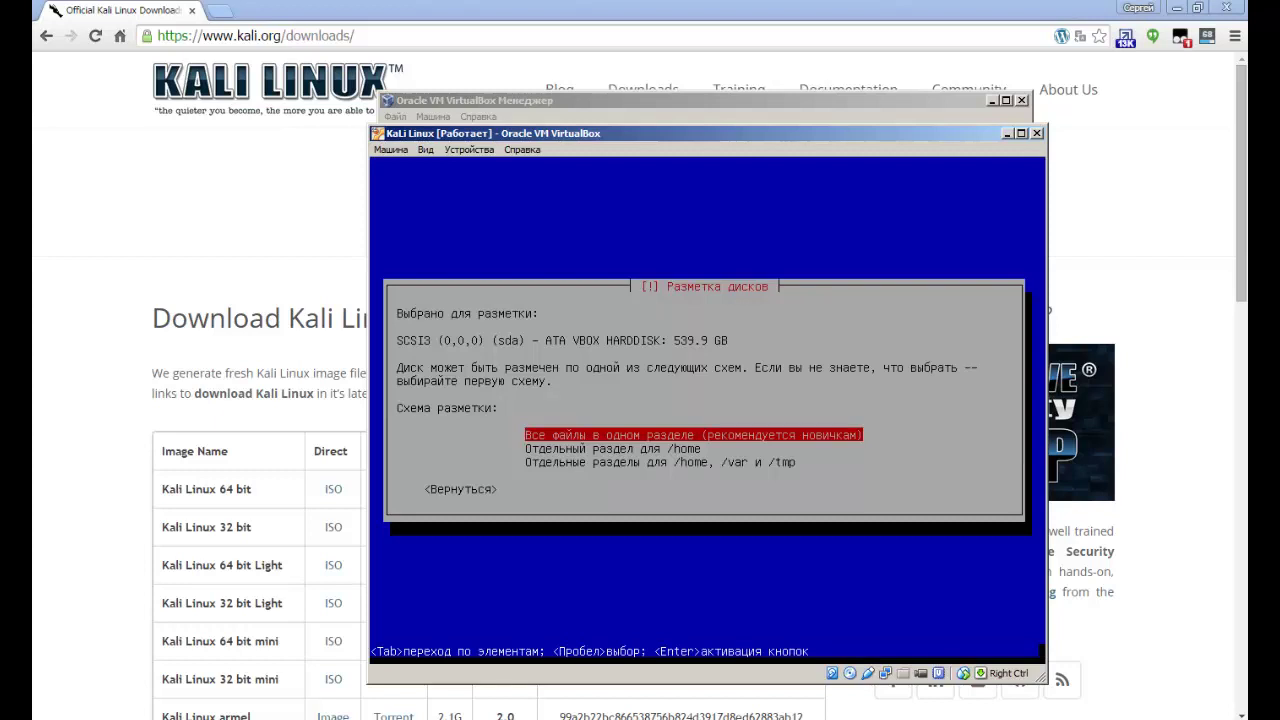
Pick the 'Все файлы в одном разделе' partitioning scheme.
{"action": "key", "text": "Down"}
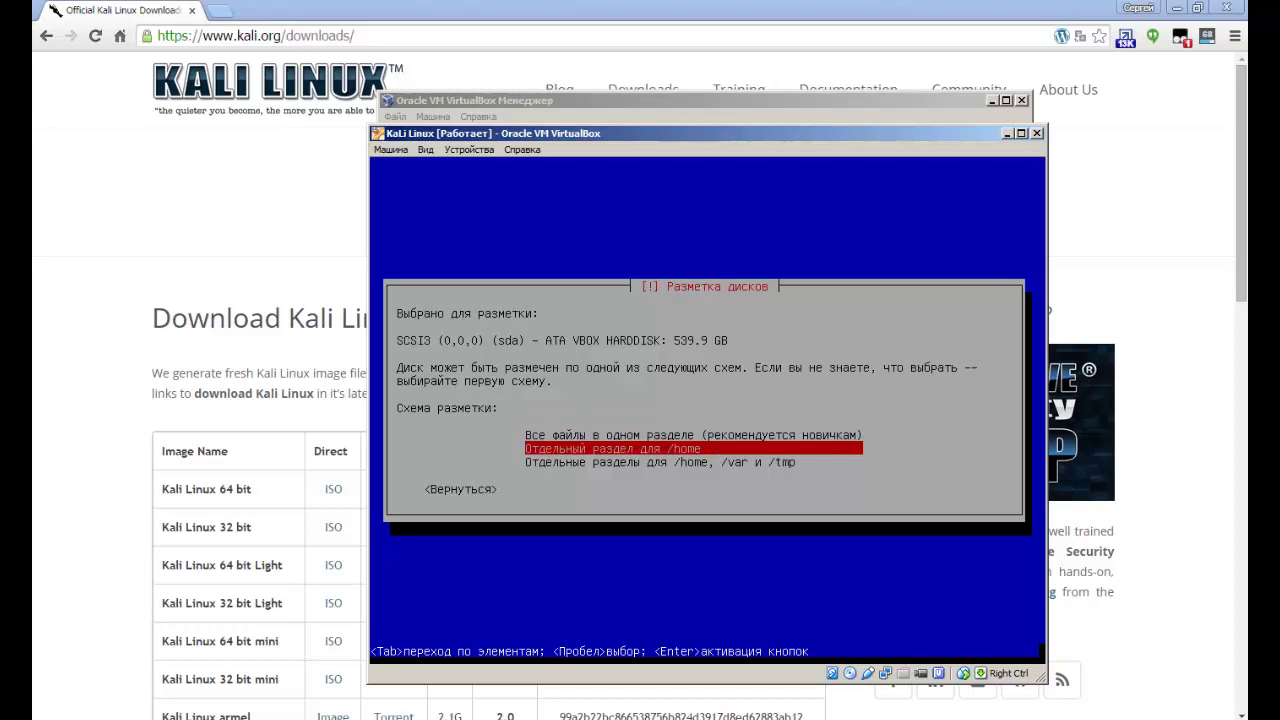
{"action": "key", "text": "Down"}
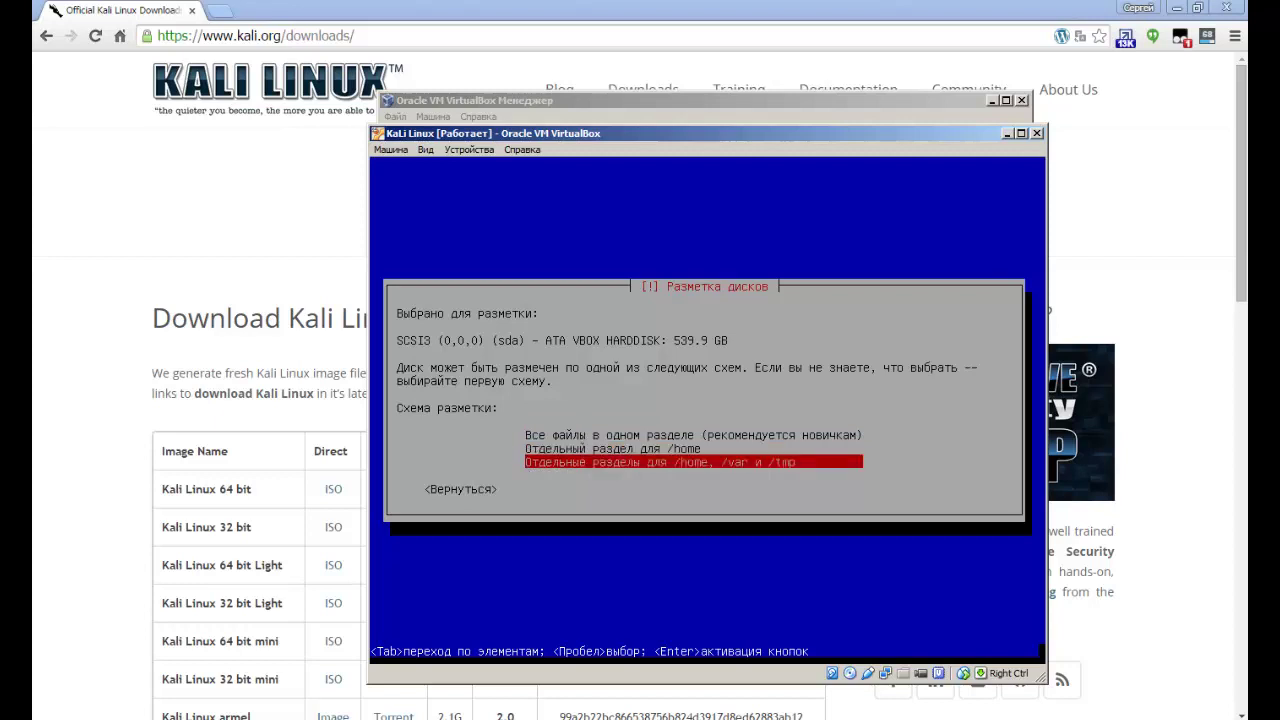
{"action": "key", "text": "Up"}
{"action": "key", "text": "Up"}
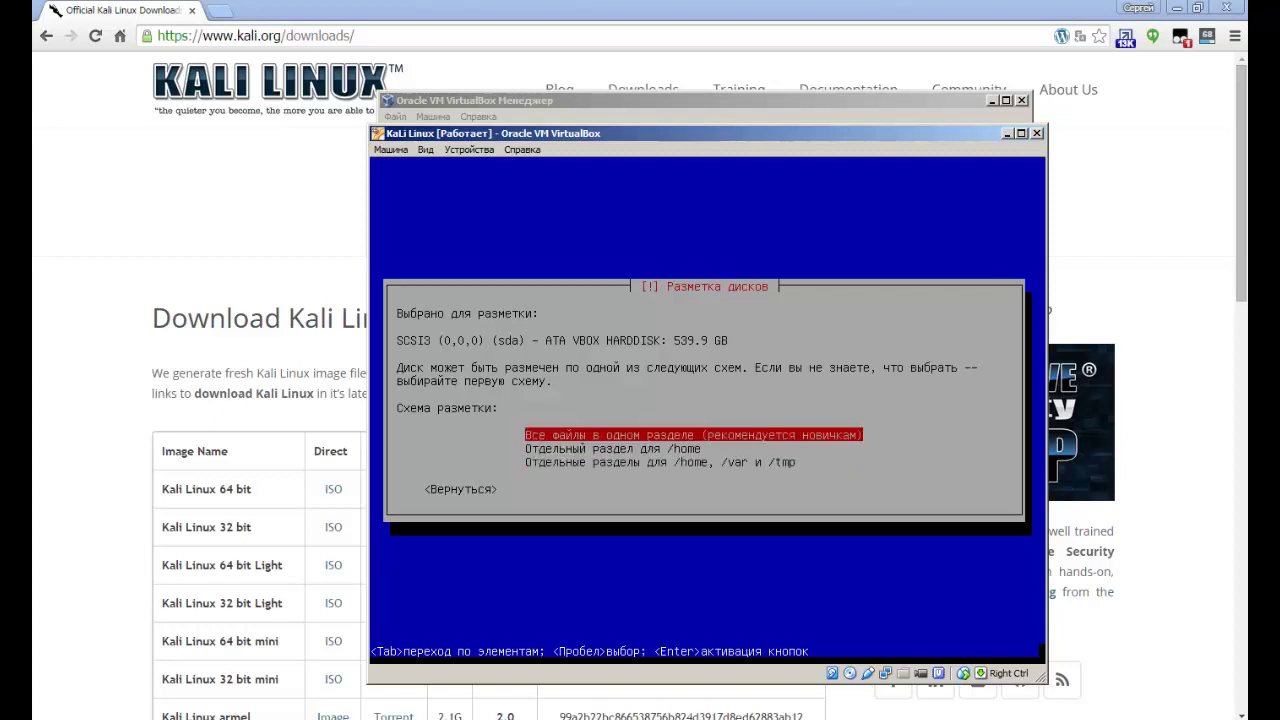
{"action": "key", "text": "Return"}
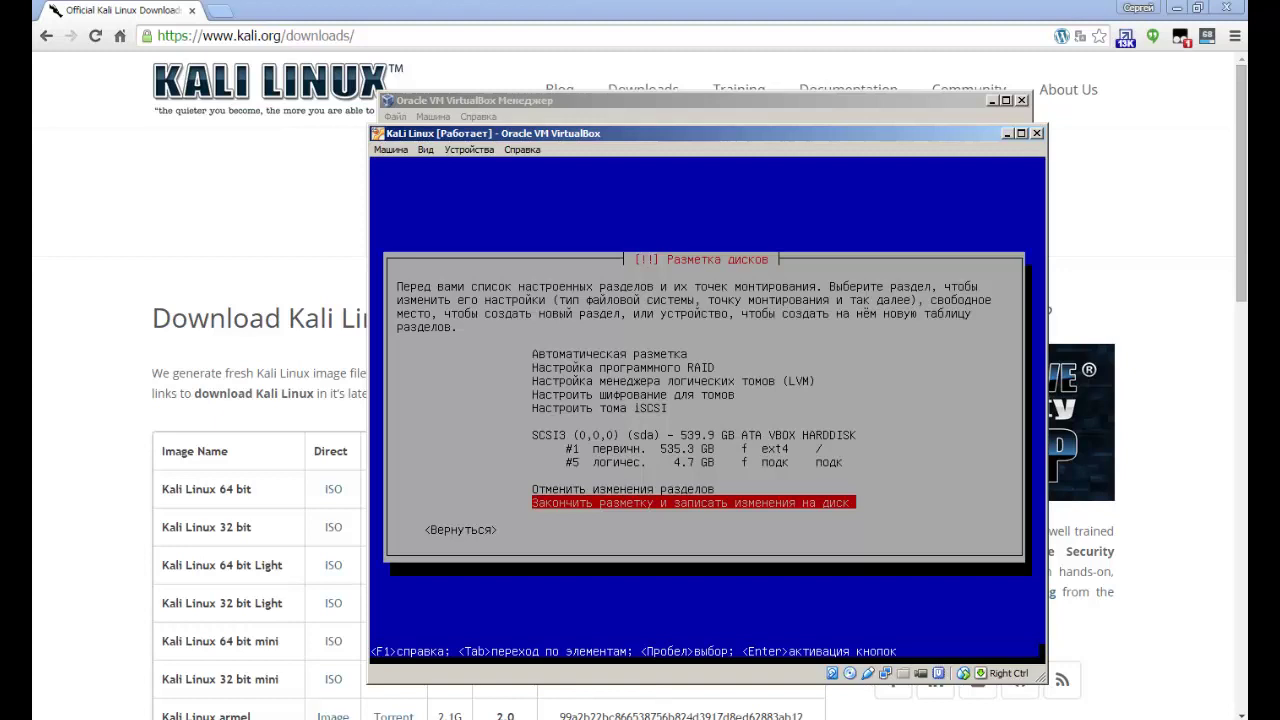
Choose 'Закончить разметку и записать изменения на диск' in the partition overview.
{"action": "key", "text": "Up"}
{"action": "key", "text": "Up"}
{"action": "key", "text": "Up"}
{"action": "key", "text": "Up"}
{"action": "key", "text": "Down"}
{"action": "key", "text": "Down"}
{"action": "key", "text": "Down"}
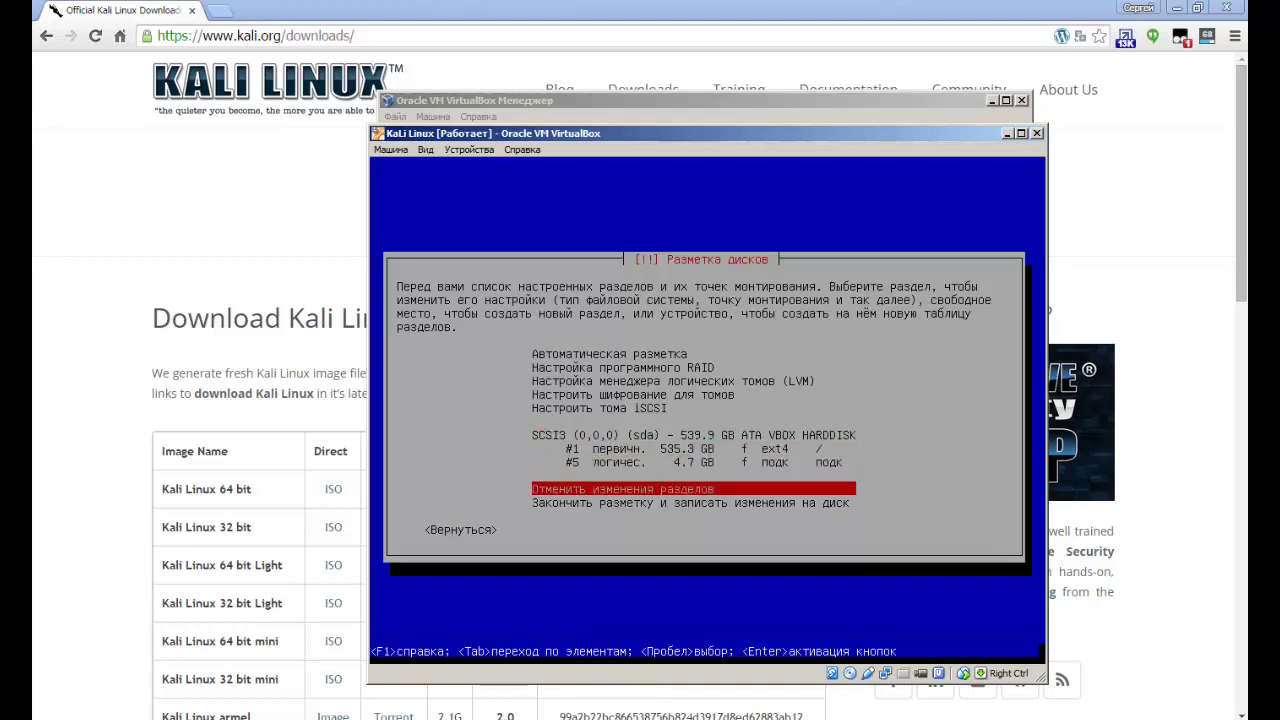
{"action": "key", "text": "Up"}
{"action": "key", "text": "Up"}
{"action": "key", "text": "Up"}
{"action": "key", "text": "Down"}
{"action": "key", "text": "Down"}
{"action": "key", "text": "Down"}
{"action": "key", "text": "Down"}
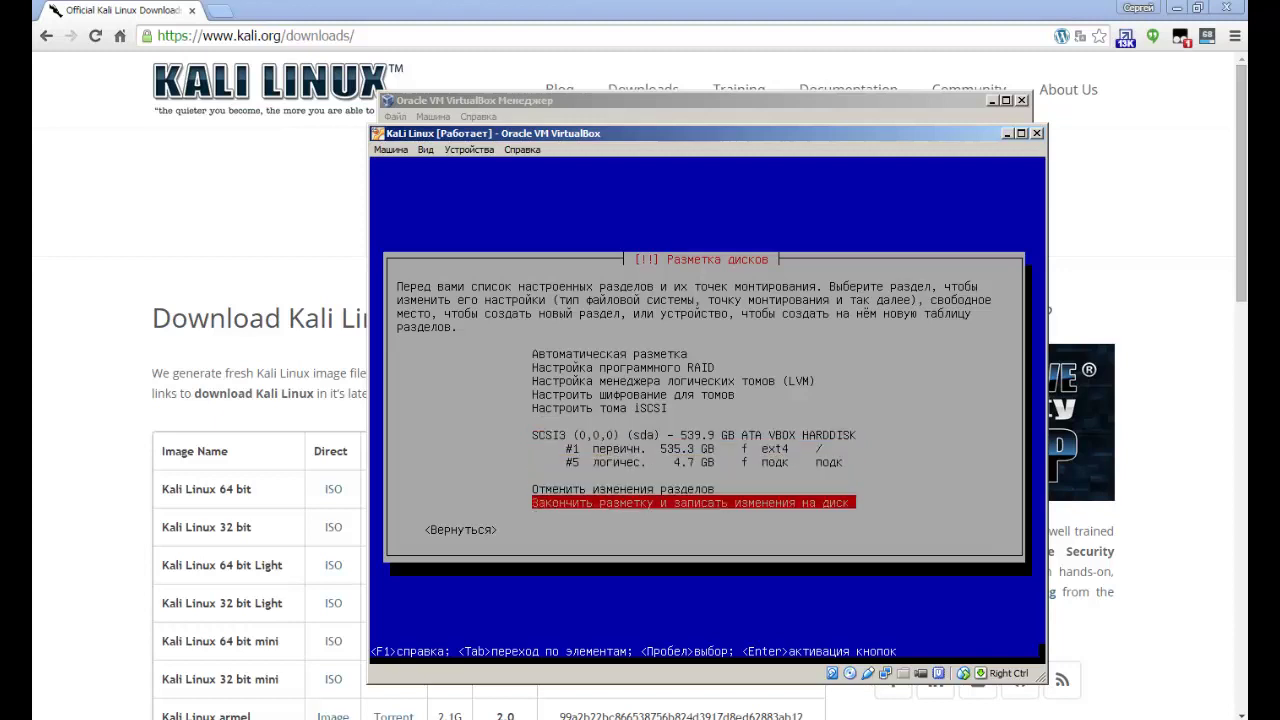
{"action": "key", "text": "Return"}
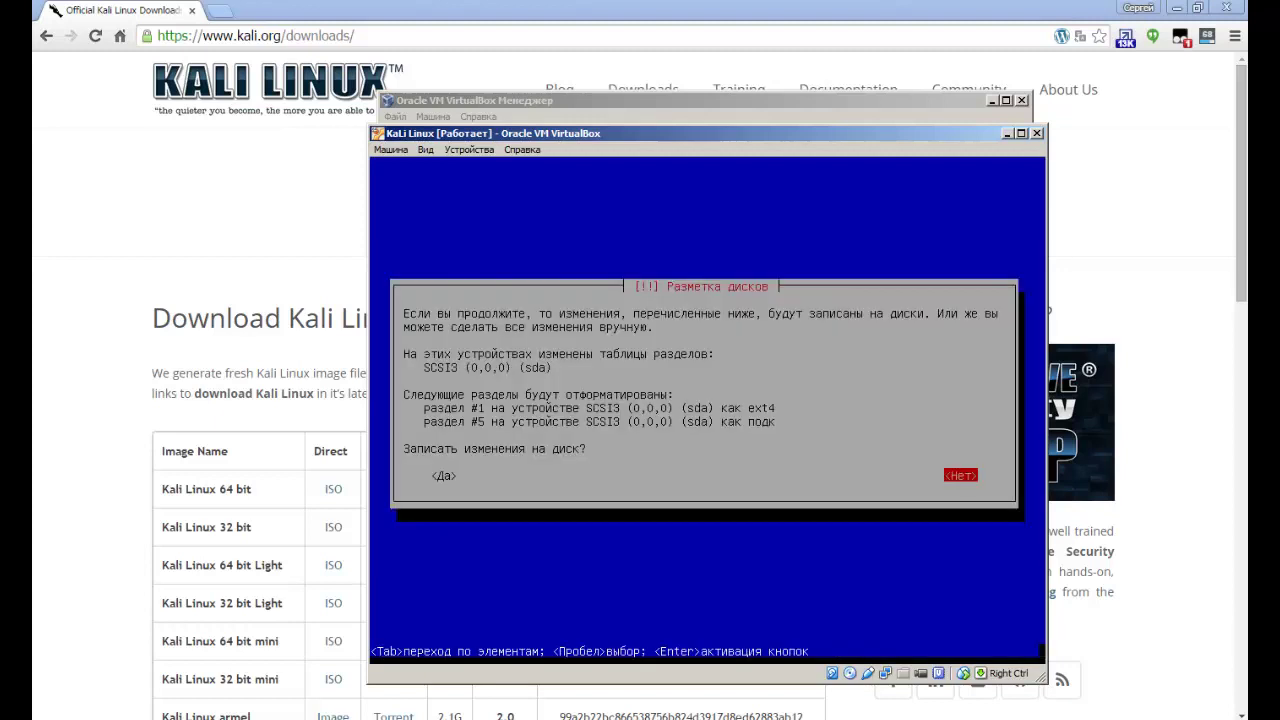
Answer Да to write the partition changes to disk.
{"action": "key", "text": "Left"}
{"action": "key", "text": "Return"}
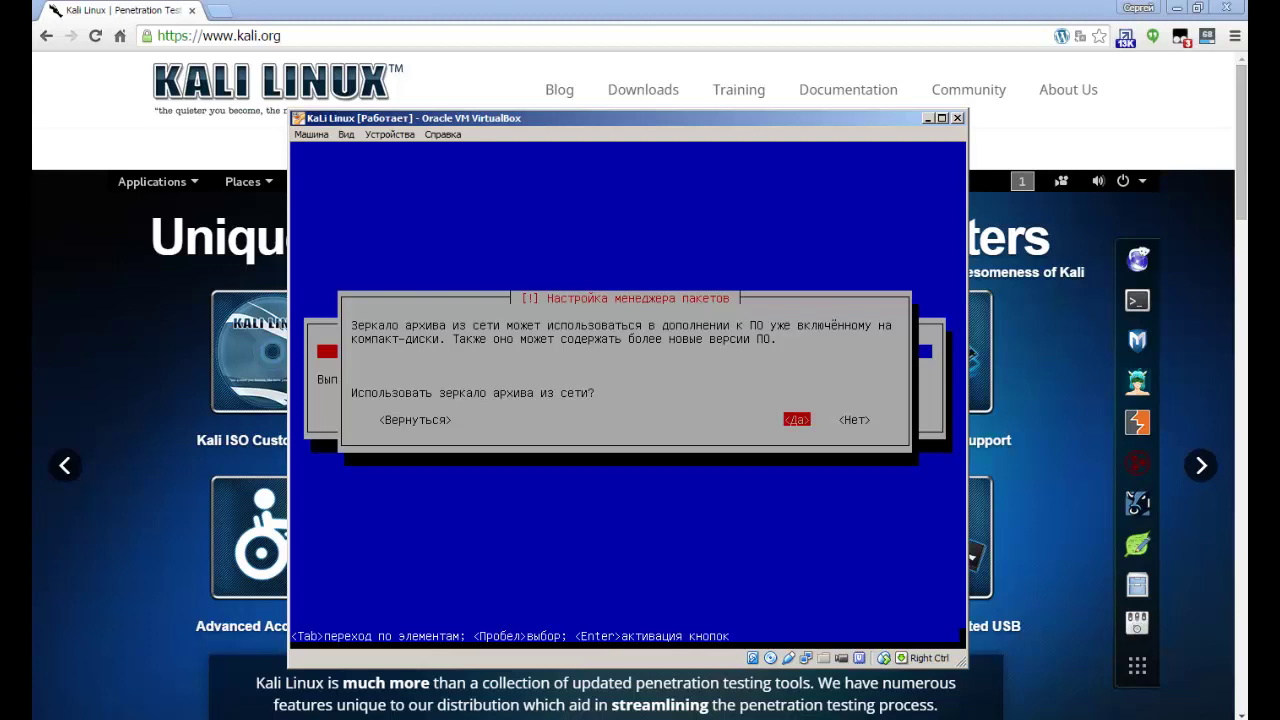
Use a network archive mirror and leave the HTTP proxy field empty.
{"action": "key", "text": "Return"}
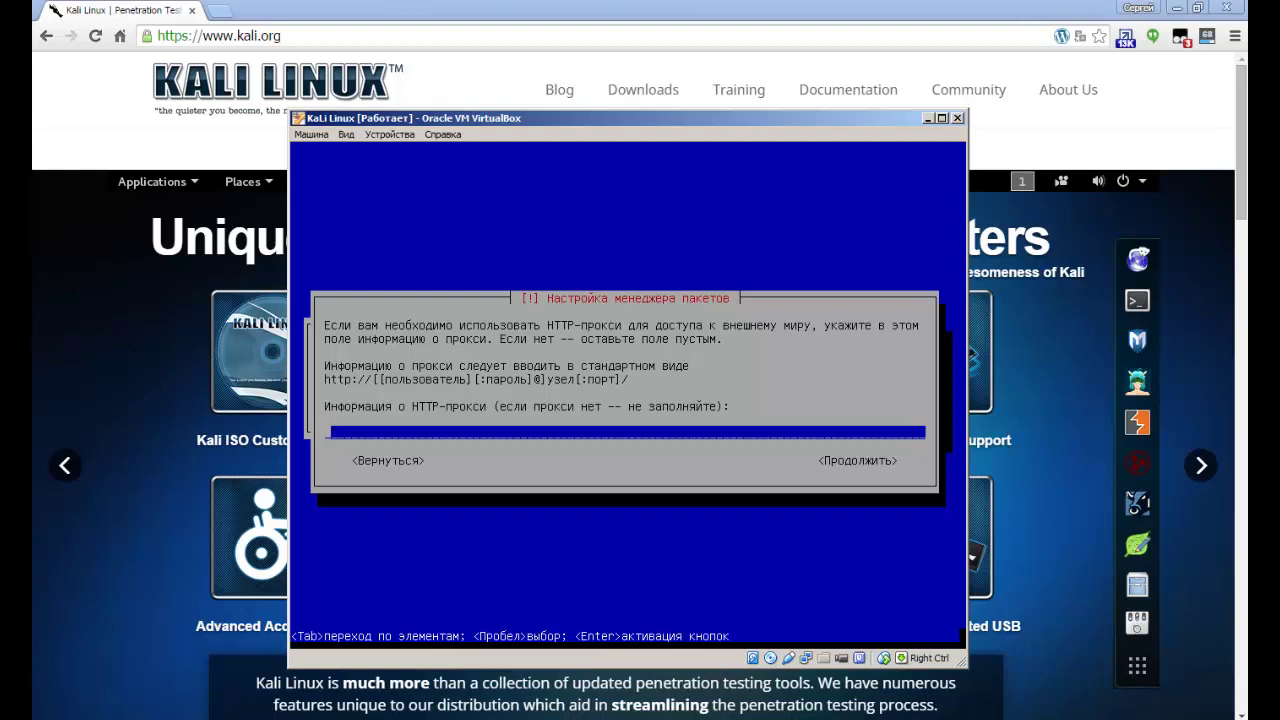
{"action": "key", "text": "Tab"}
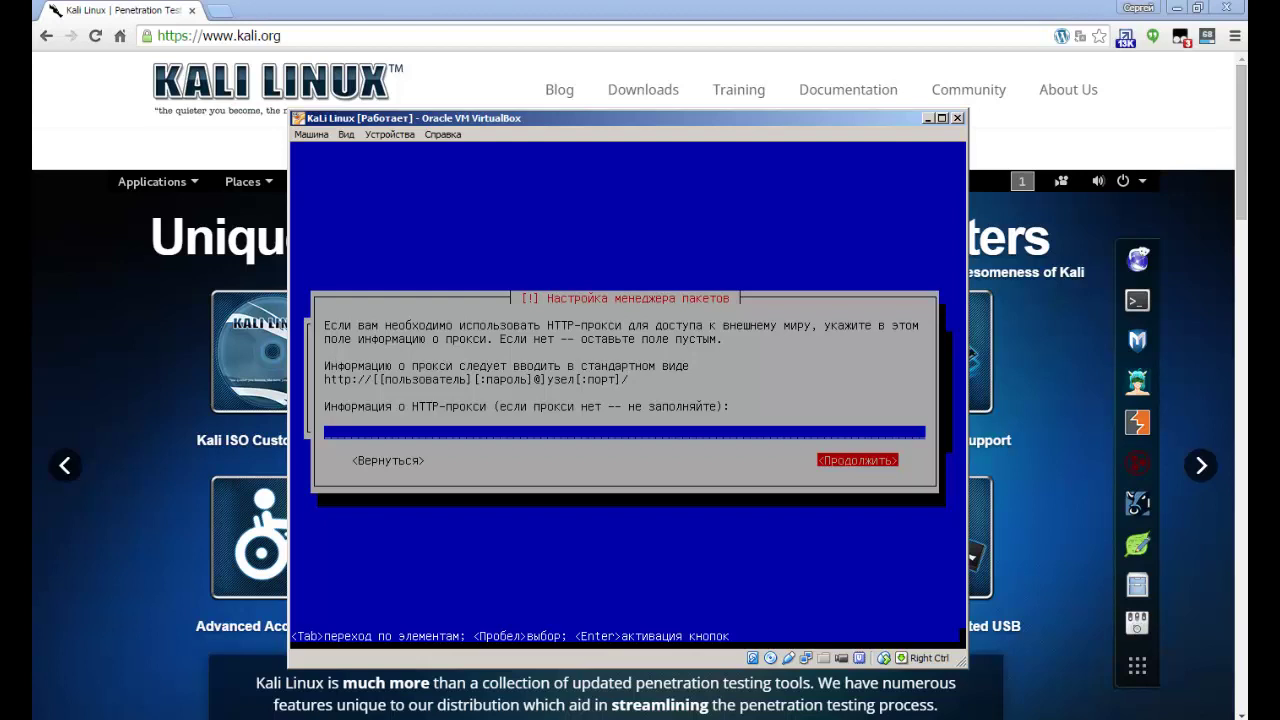
{"action": "key", "text": "Return"}
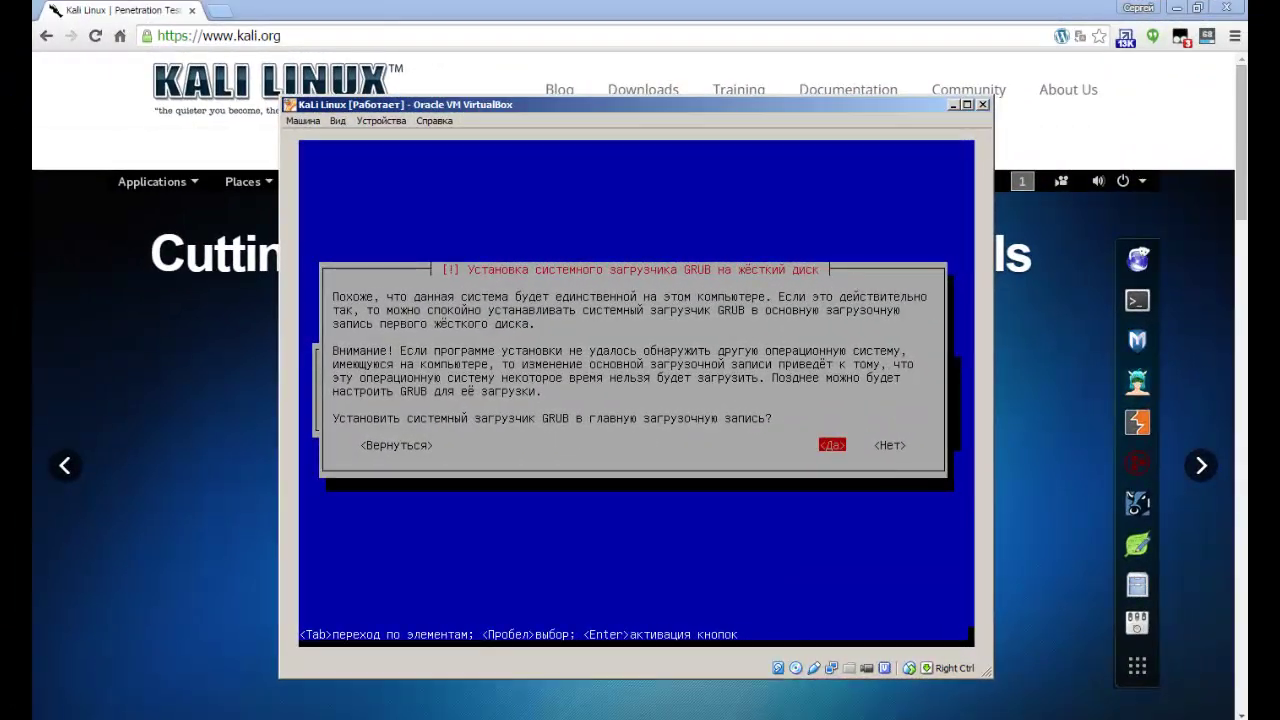
Install GRUB into the master boot record on /dev/sda.
{"action": "key", "text": "Right"}
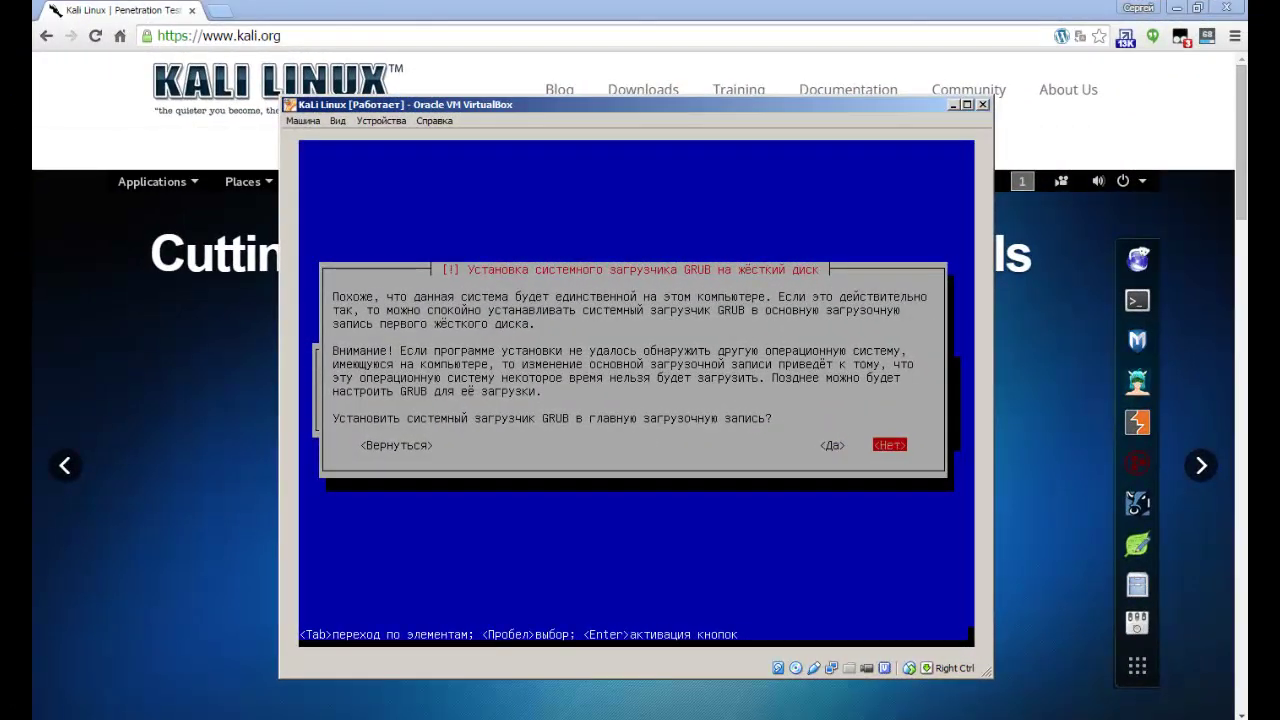
{"action": "key", "text": "Left"}
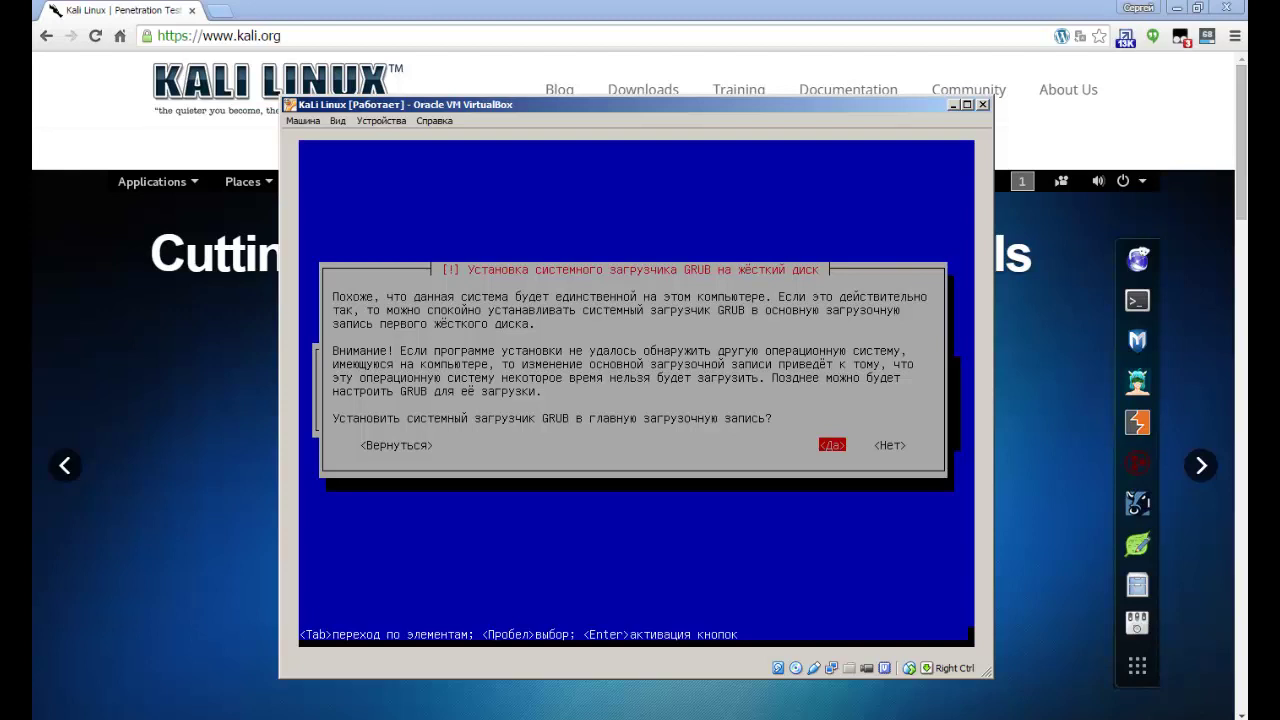
{"action": "key", "text": "Return"}
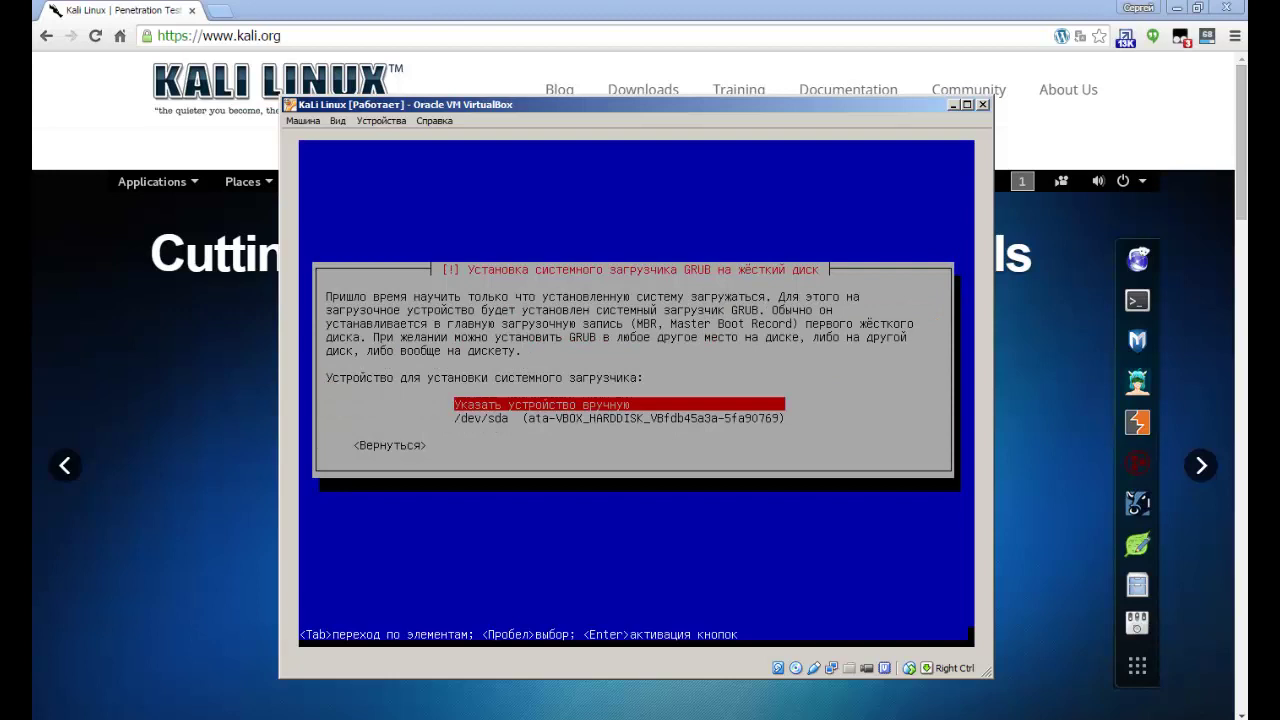
{"action": "key", "text": "Down"}
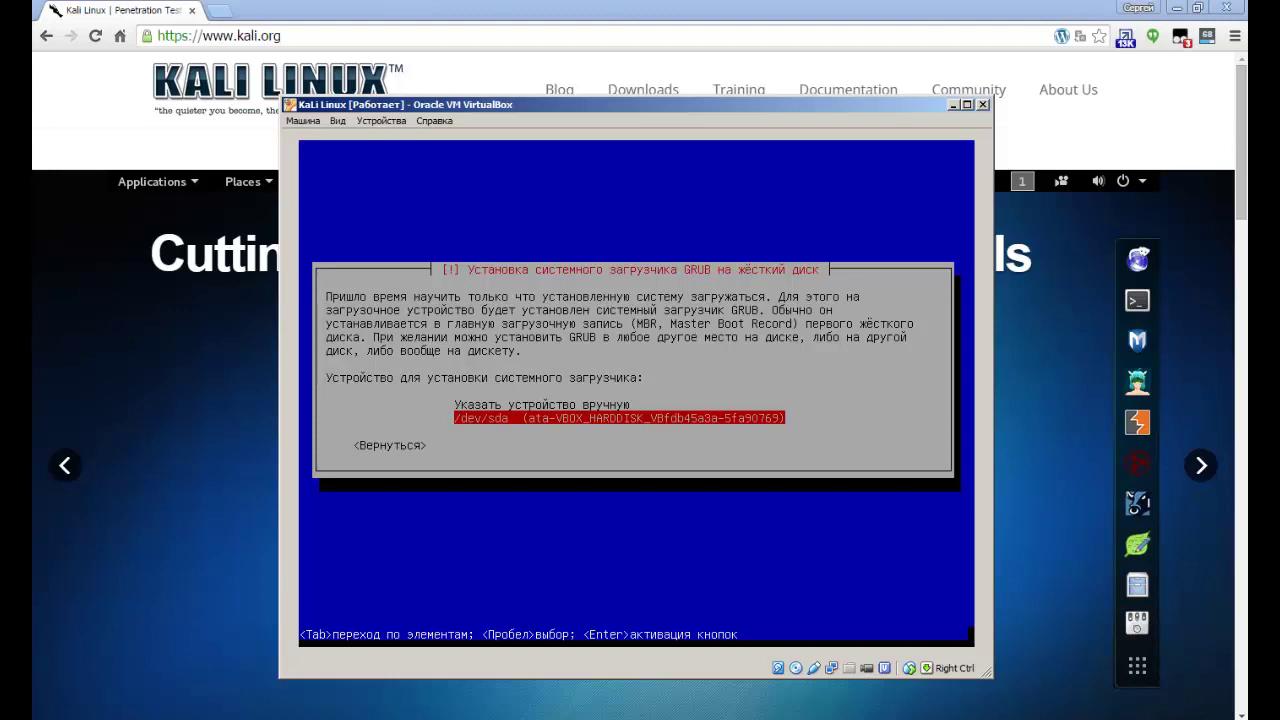
{"action": "key", "text": "Up"}
{"action": "key", "text": "Down"}
{"action": "key", "text": "Return"}
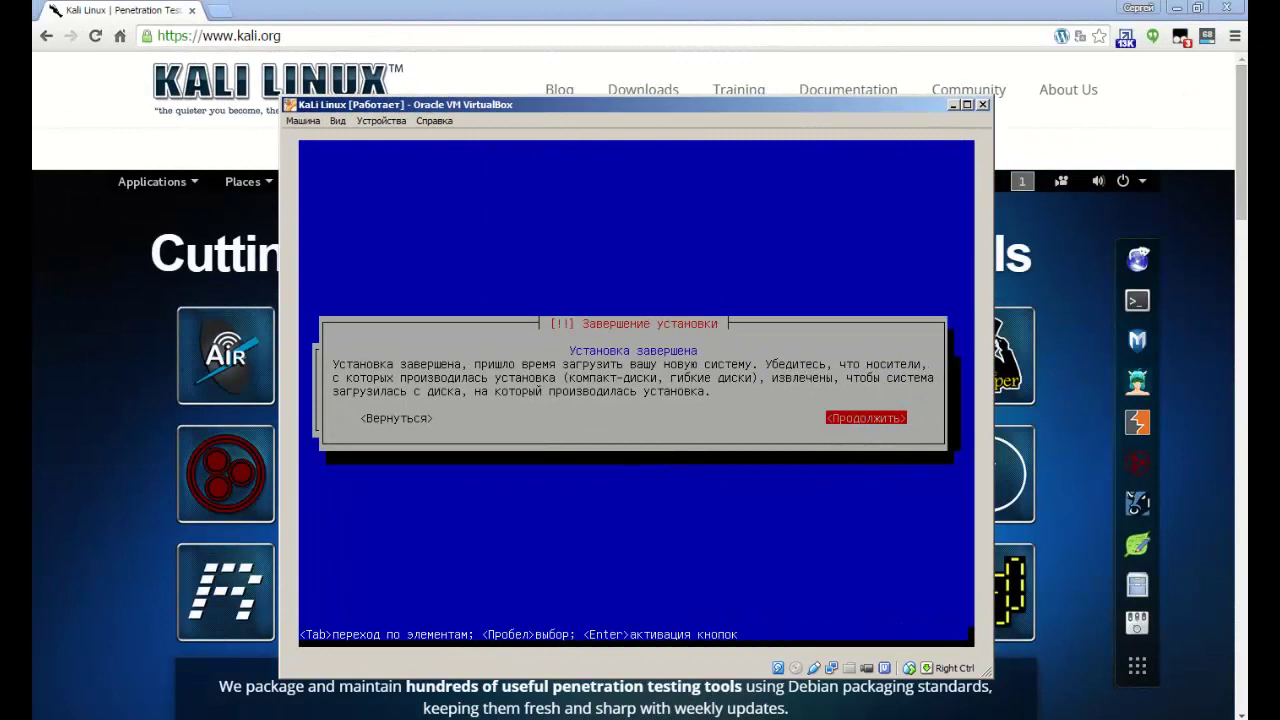
Continue past the 'Завершение установки' dialog to reboot into Kali.
{"action": "key", "text": "Return"}
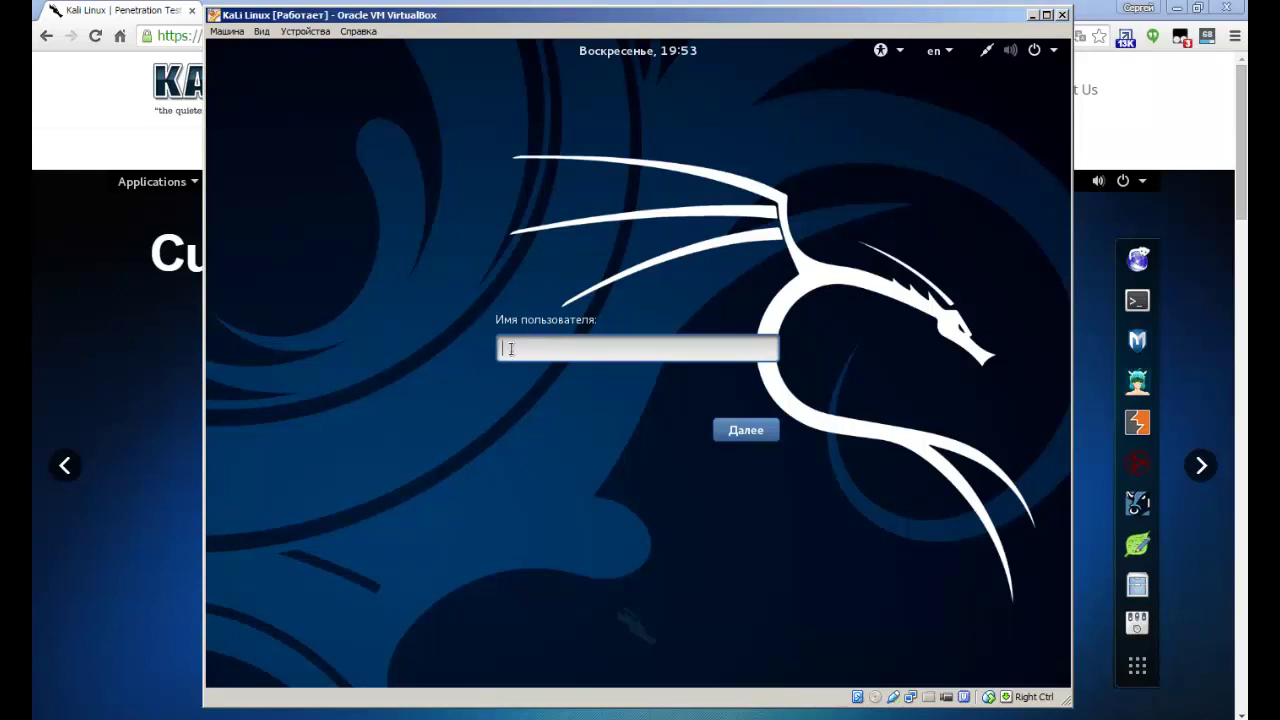
Sign in with username root and the root password.
{"action": "type", "text": "root"}
{"action": "left_click", "coordinate": [752, 432]}
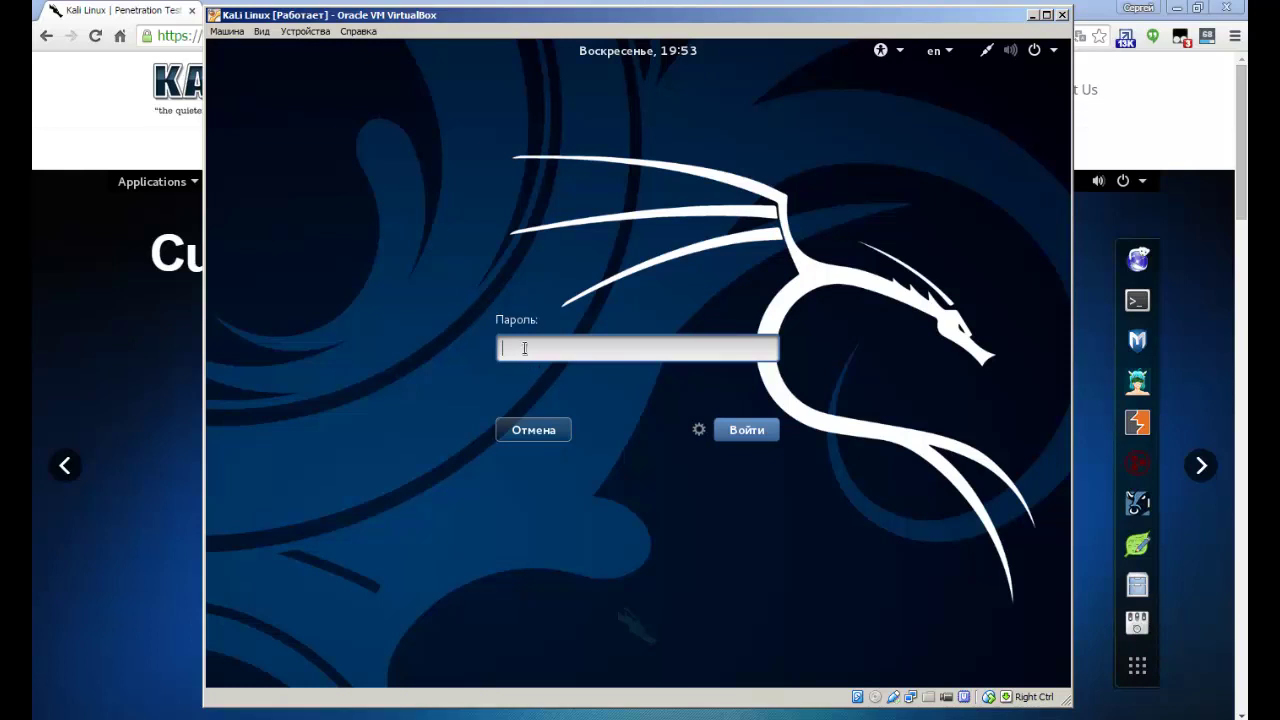
{"action": "type", "text": "t"}
{"action": "left_click", "coordinate": [738, 432]}
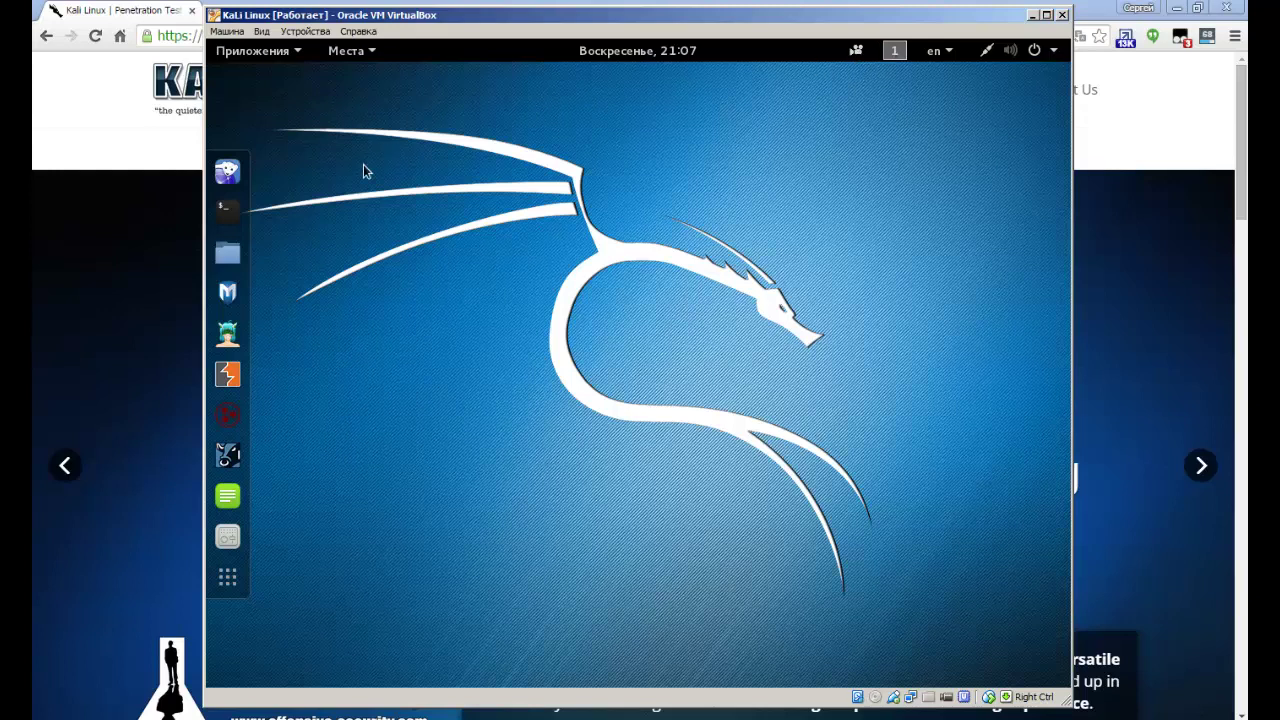
{"action": "left_click", "coordinate": [256, 55]}
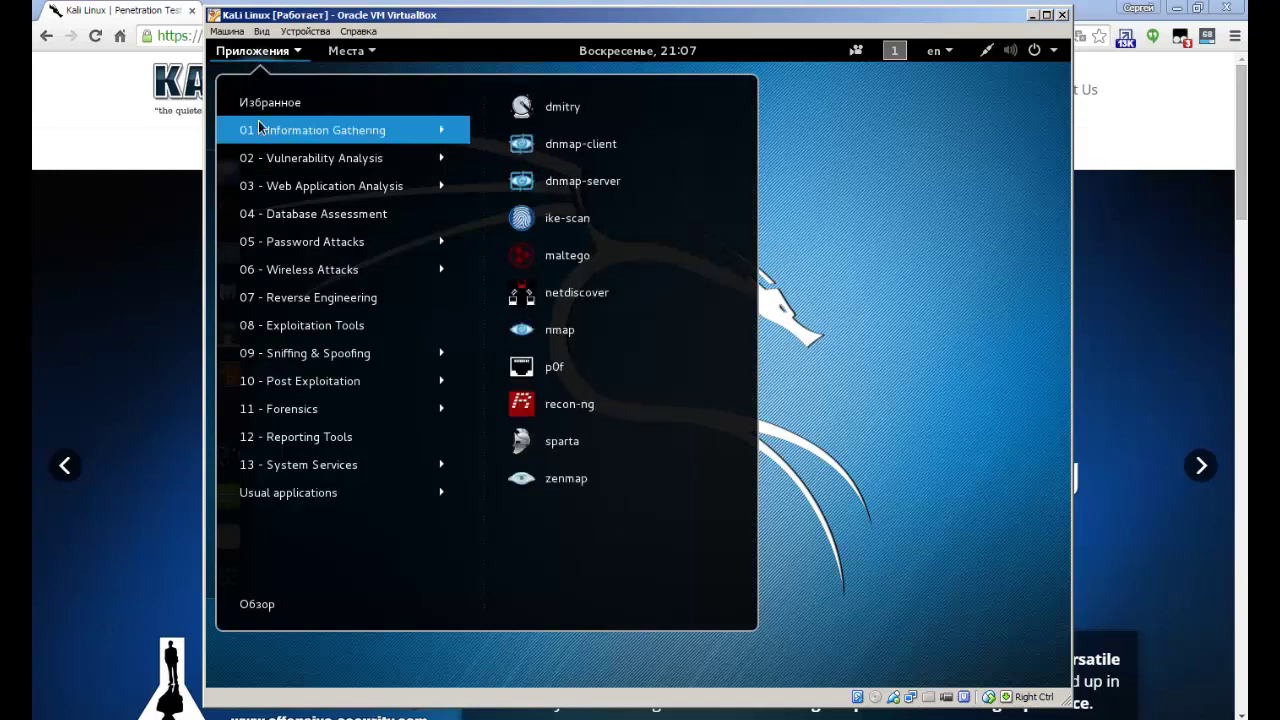
{"action": "mouse_move", "coordinate": [287, 141]}
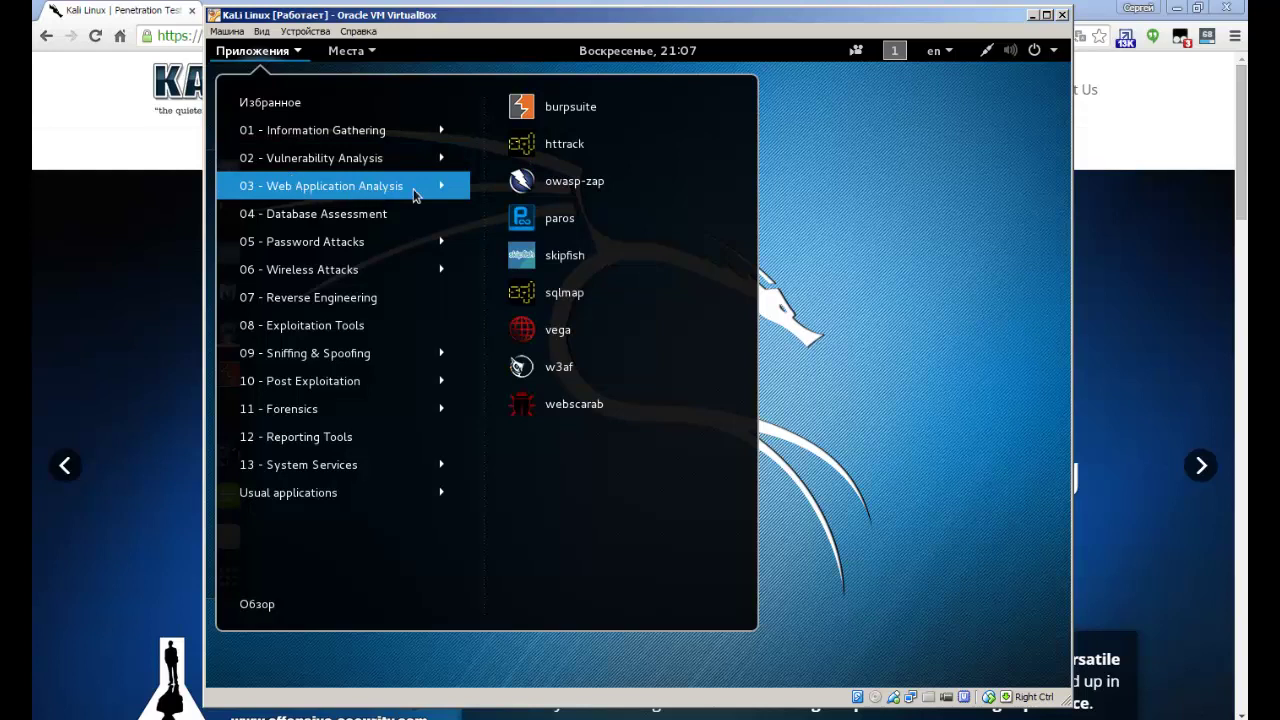
{"action": "mouse_move", "coordinate": [391, 214]}
{"action": "mouse_move", "coordinate": [348, 242]}
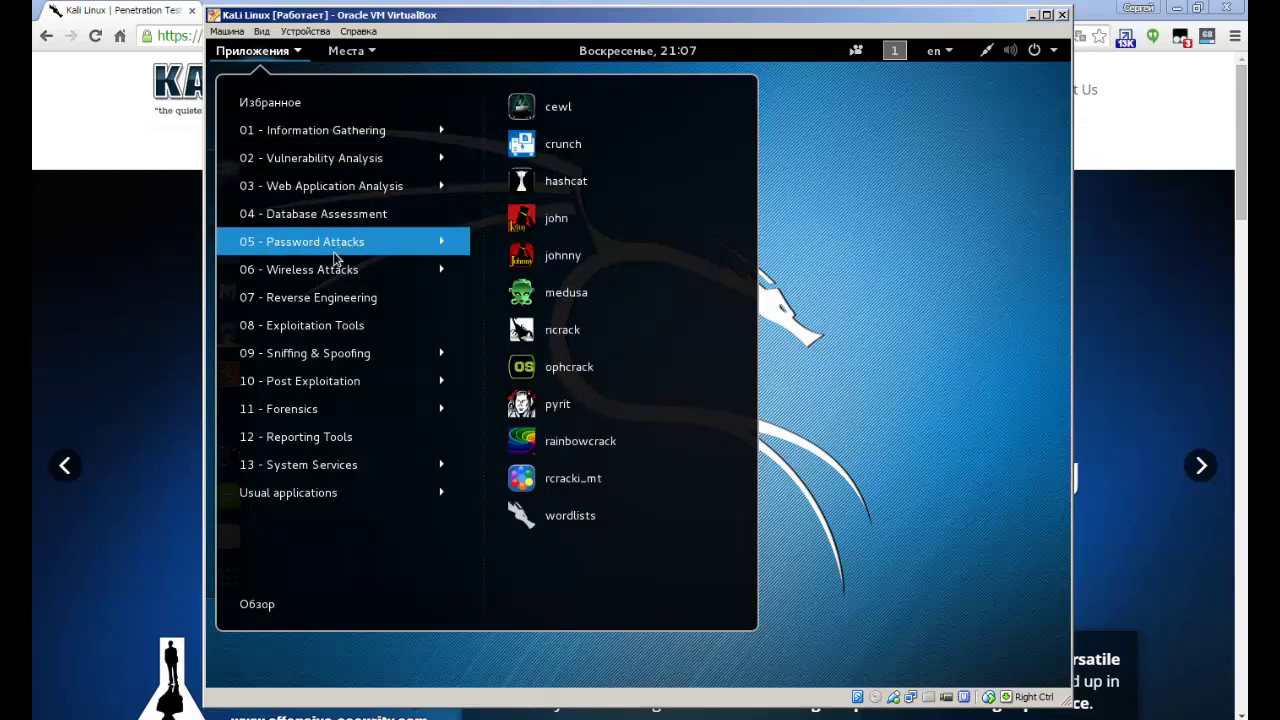
{"action": "mouse_move", "coordinate": [290, 278]}
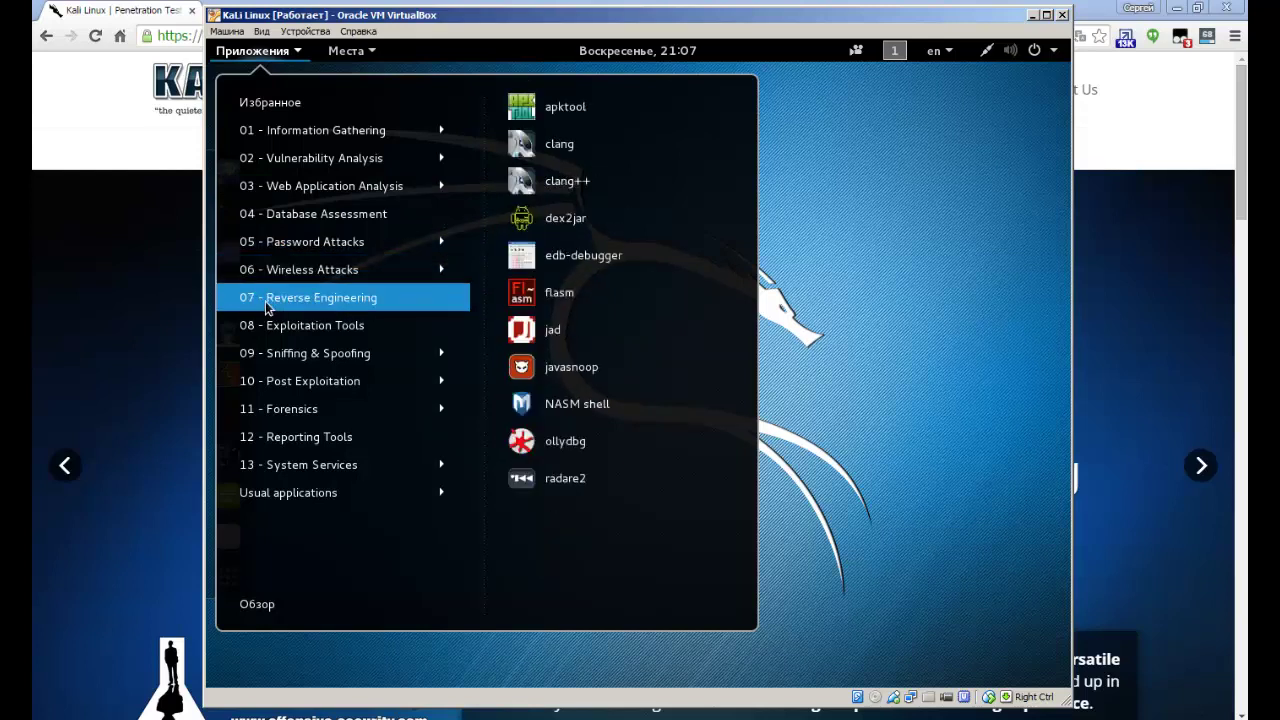
{"action": "mouse_move", "coordinate": [314, 356]}
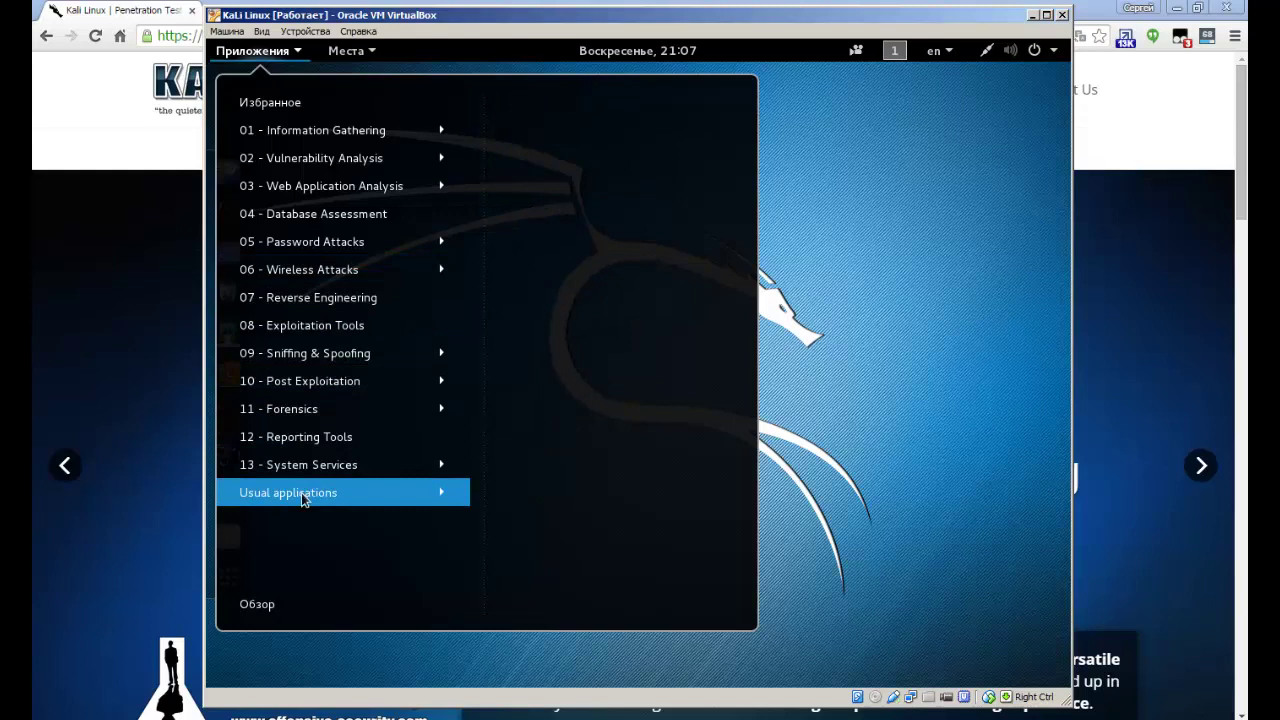
{"action": "left_click", "coordinate": [253, 607]}
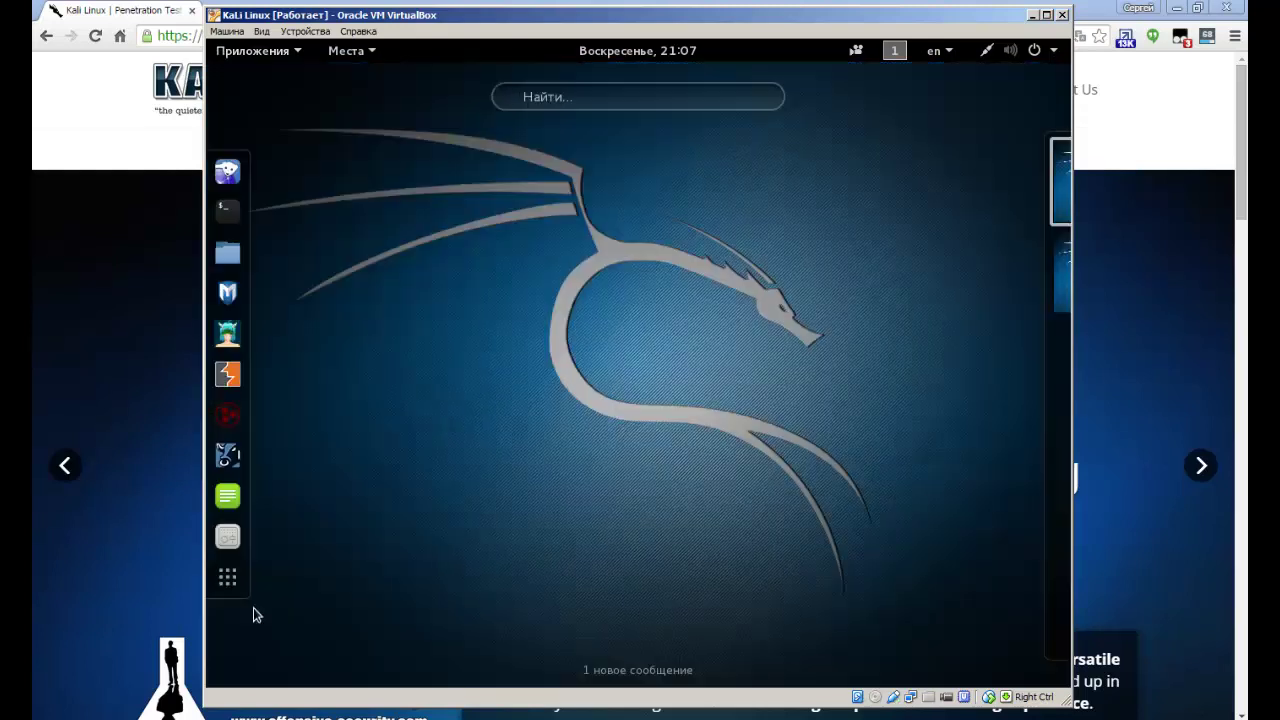
{"action": "left_click", "coordinate": [565, 100]}
{"action": "key", "text": "Escape"}
{"action": "key", "text": "Escape"}
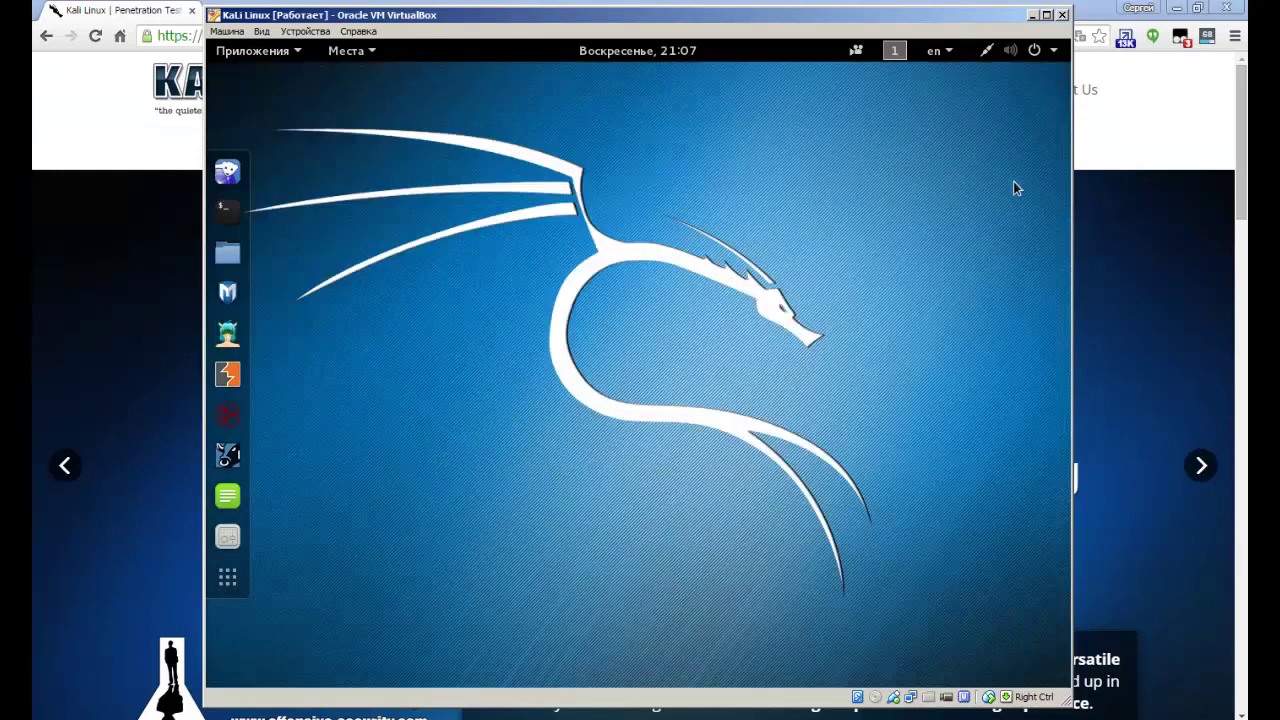
{"action": "left_click", "coordinate": [355, 51]}
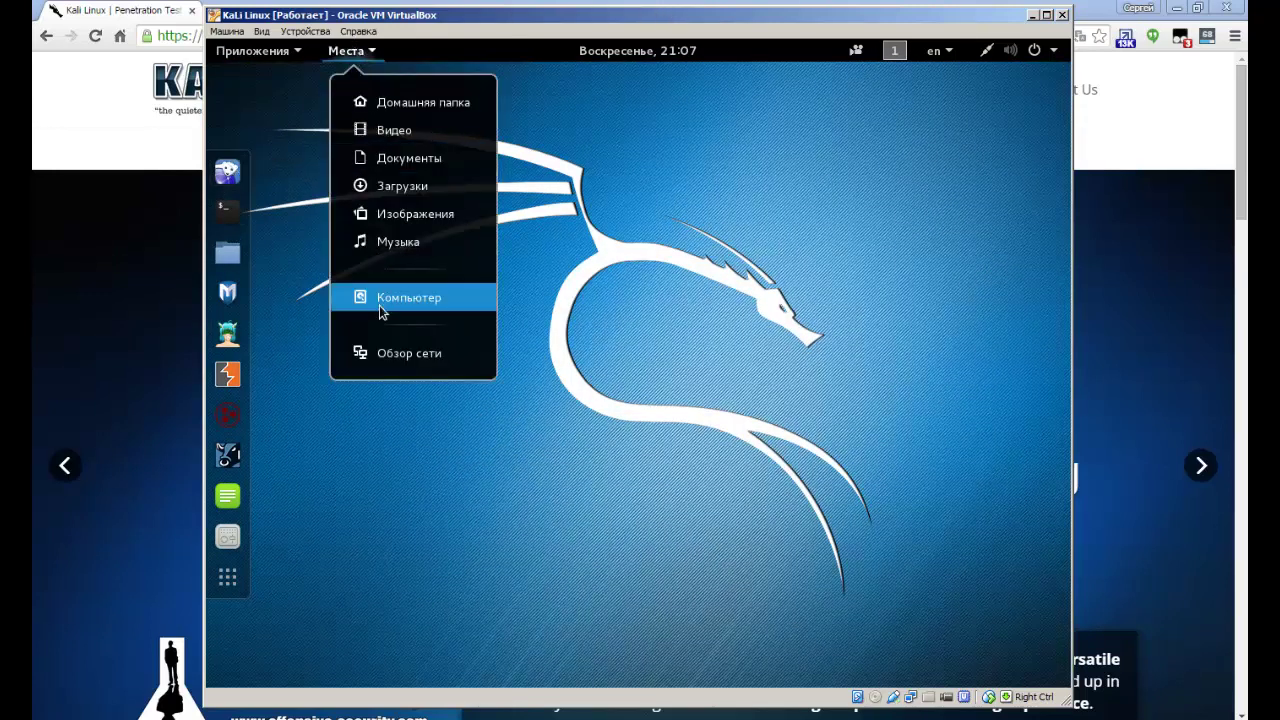
{"action": "left_click", "coordinate": [703, 245]}
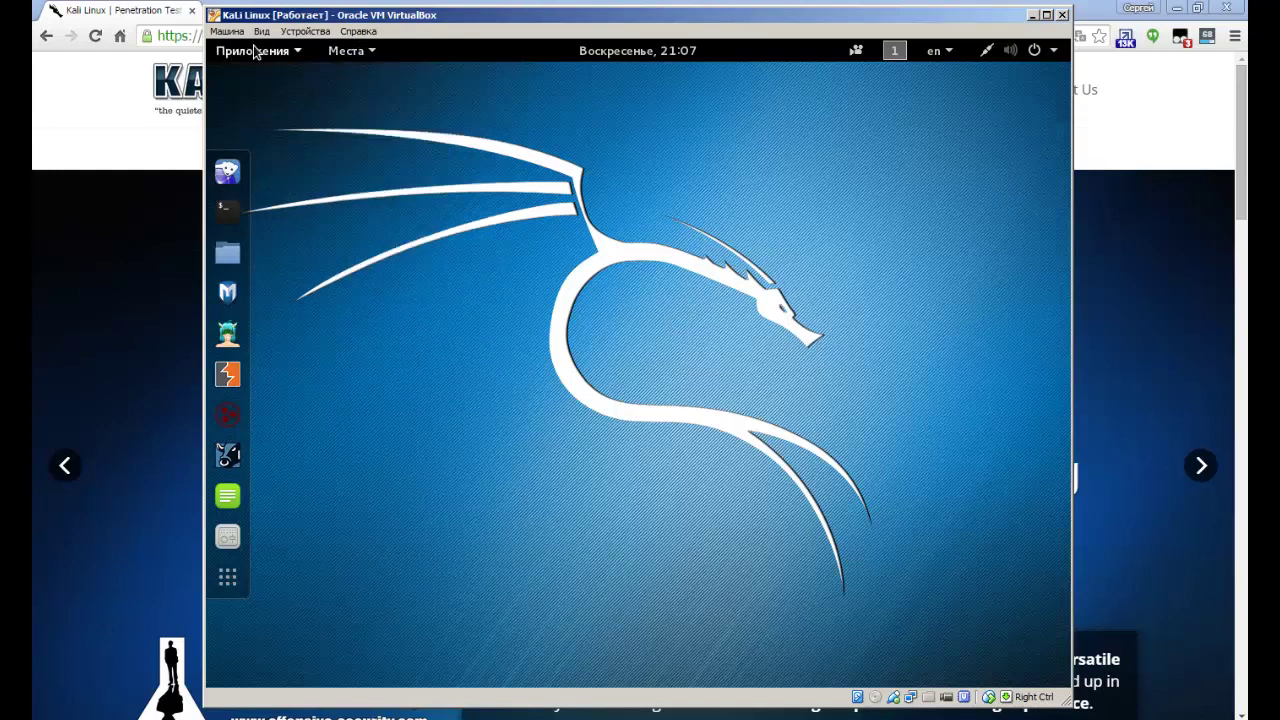
{"action": "left_click", "coordinate": [252, 51]}
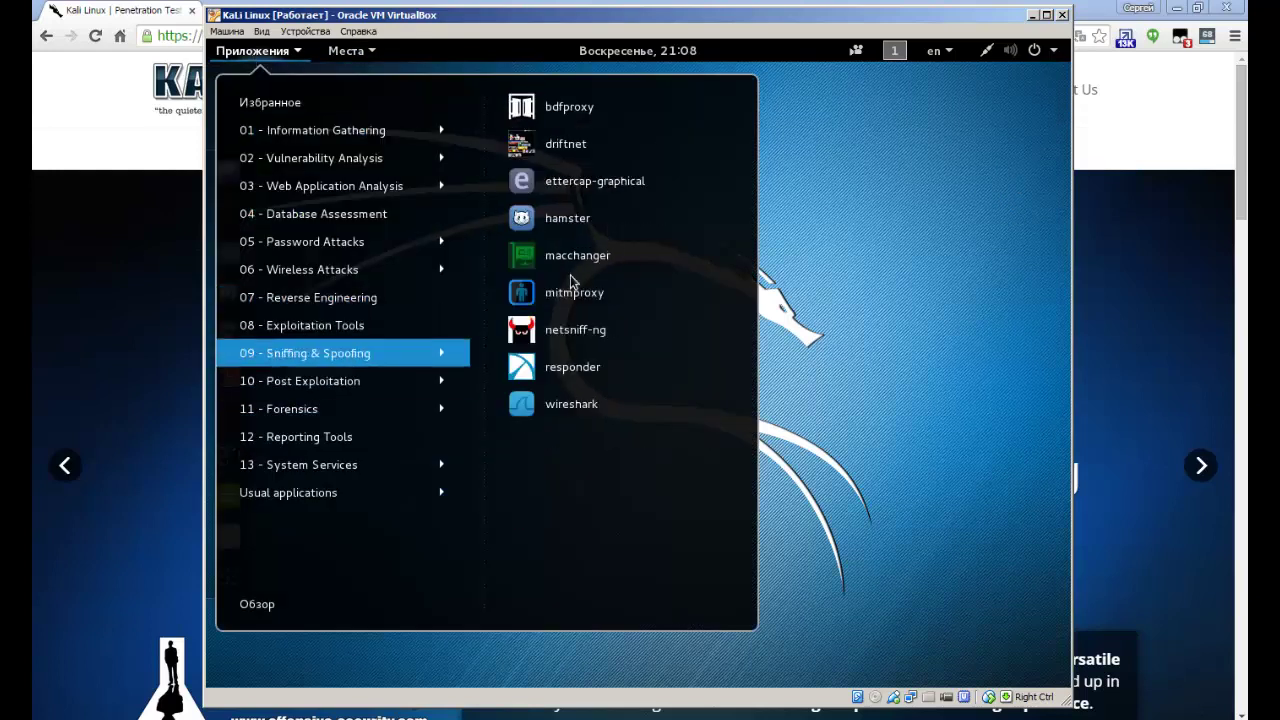
{"action": "left_click", "coordinate": [867, 185]}
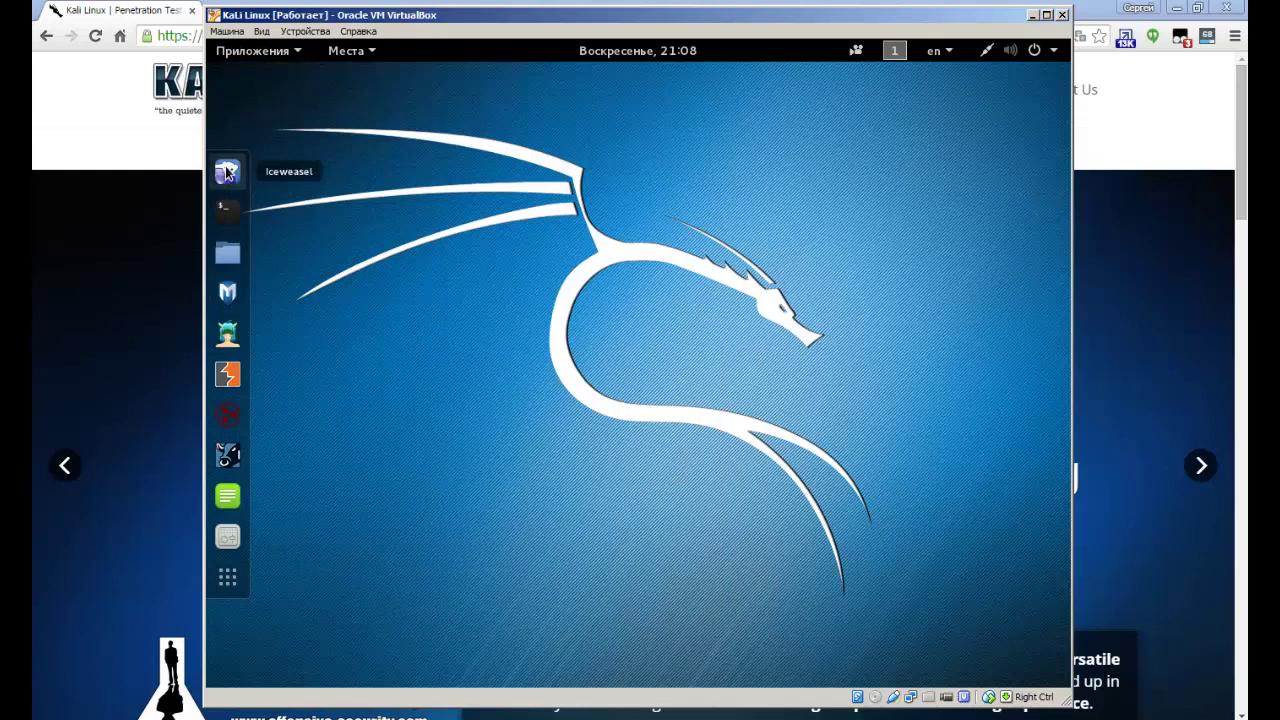
Launch a root terminal and the Metasploit console, moving its window down and right.
{"action": "left_click", "coordinate": [227, 222]}
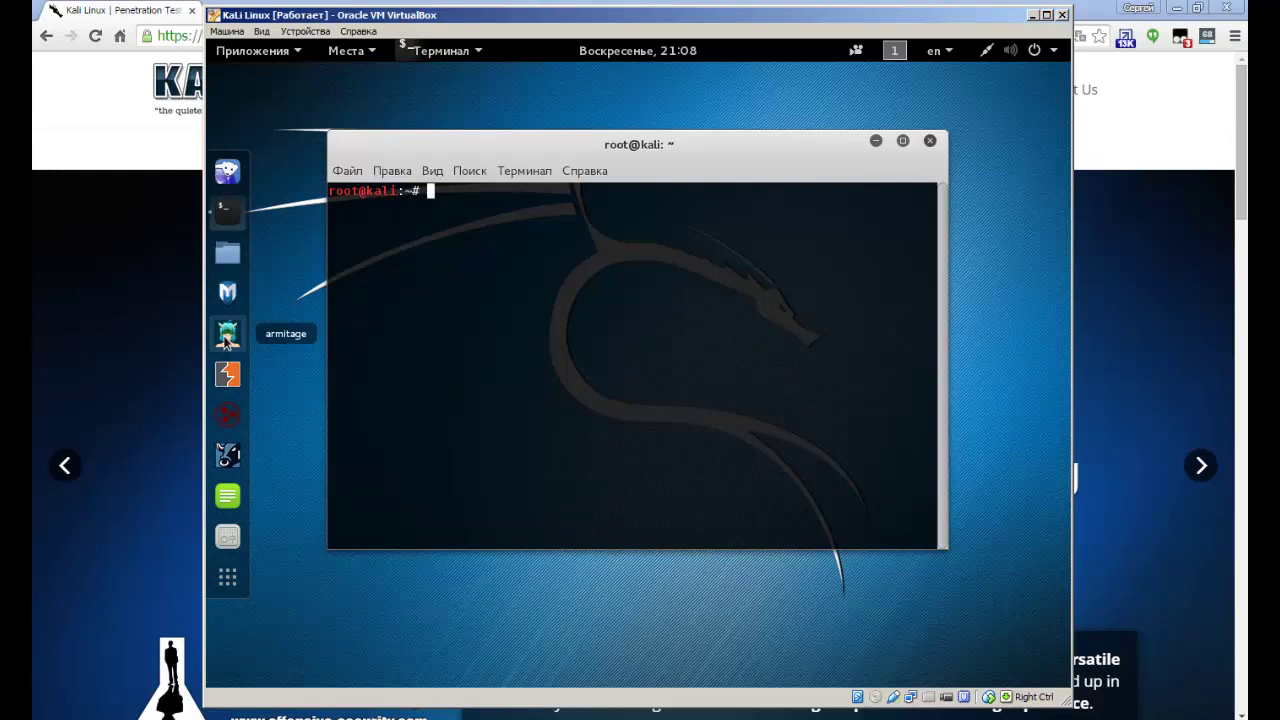
{"action": "left_click", "coordinate": [227, 293]}
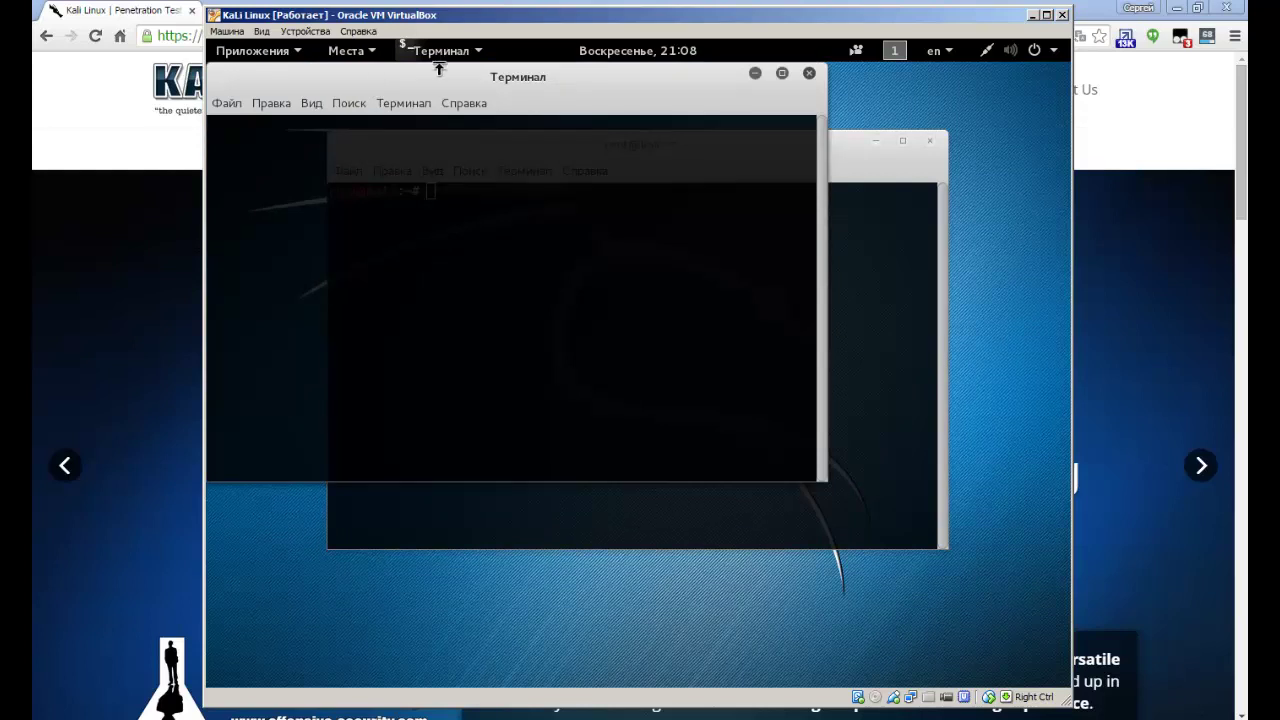
{"action": "left_click_drag", "start_coordinate": [523, 76], "coordinate": [682, 98]}
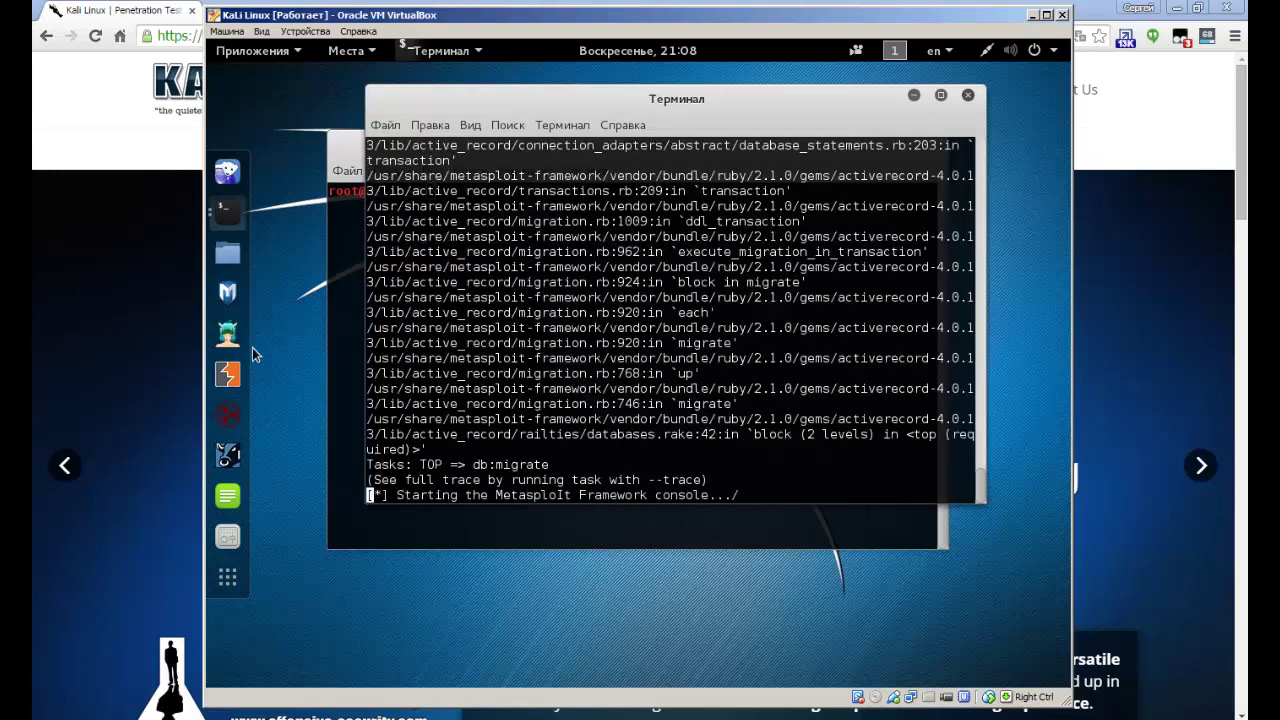
{"action": "left_click", "coordinate": [896, 50]}
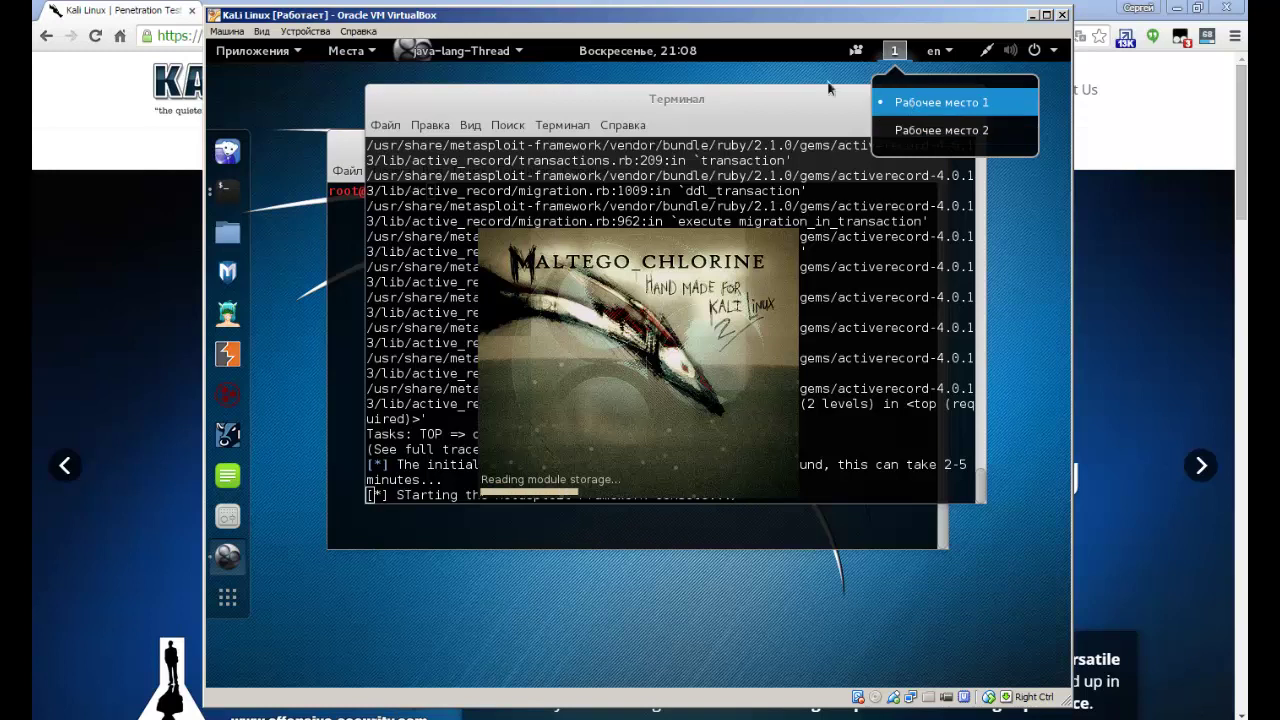
Bring the Metasploit terminal to the front and shift it slightly right.
{"action": "mouse_move", "coordinate": [465, 58]}
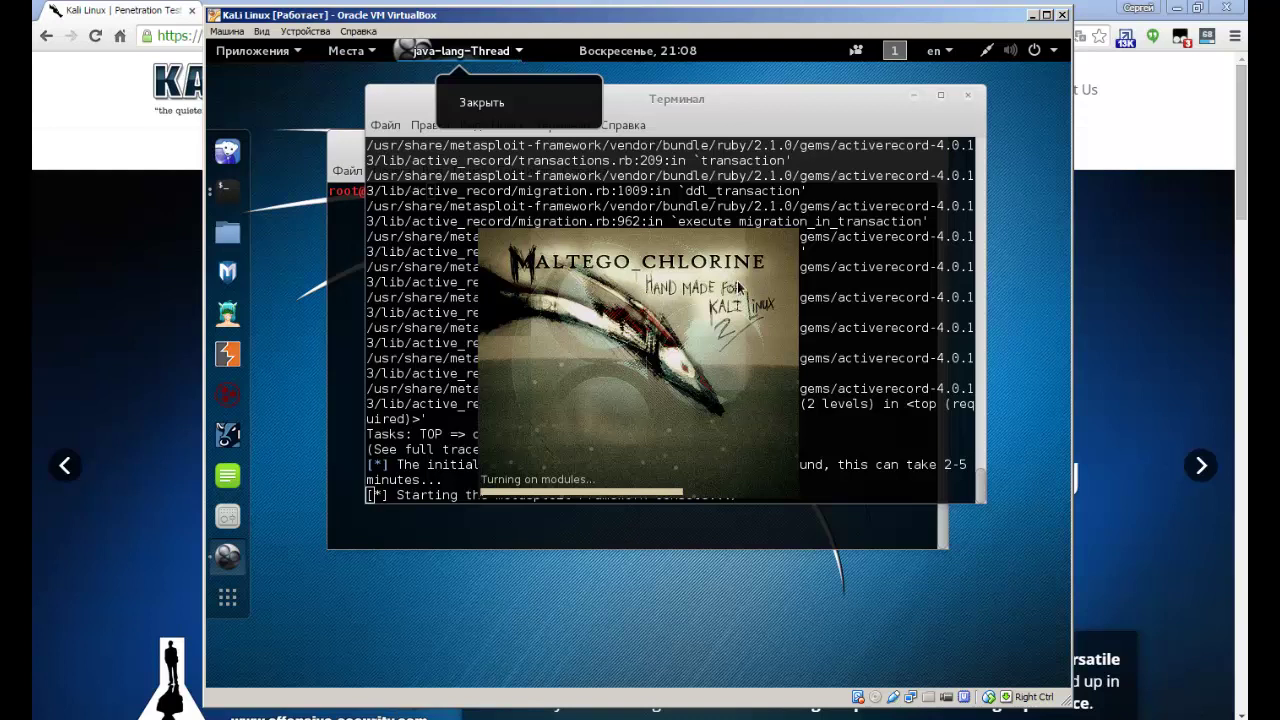
{"action": "mouse_move", "coordinate": [930, 60]}
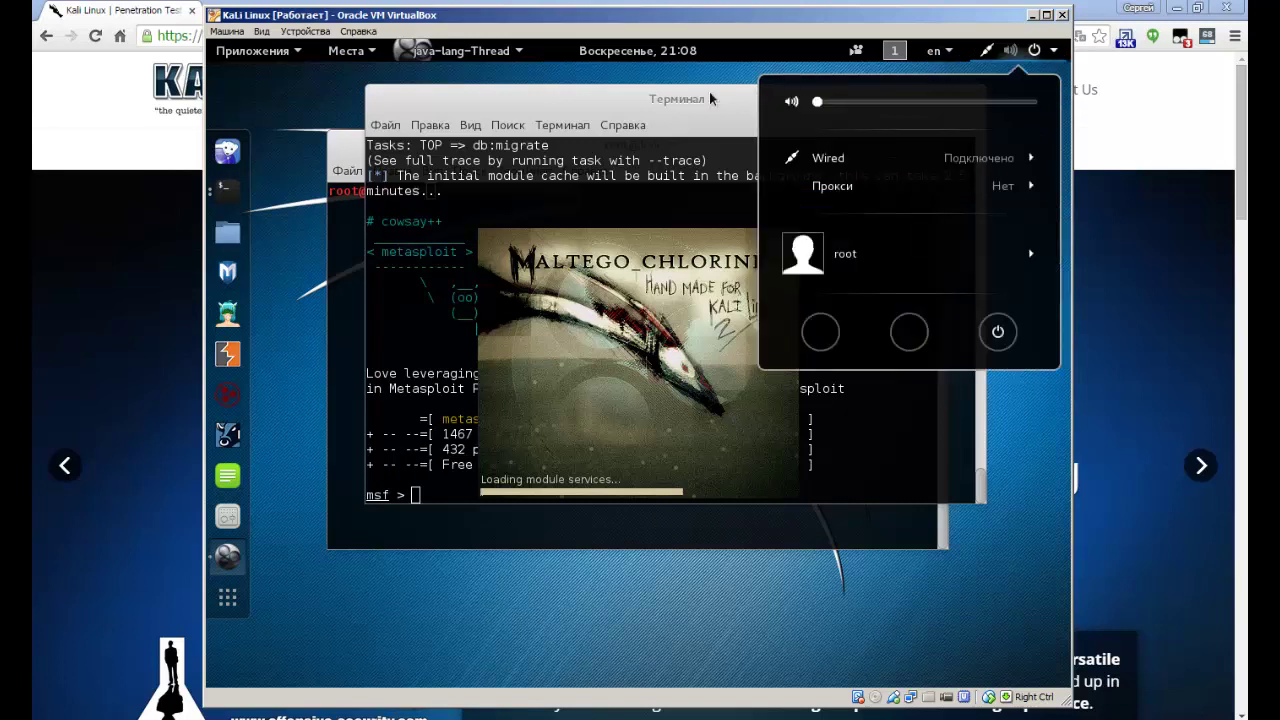
{"action": "mouse_move", "coordinate": [345, 52]}
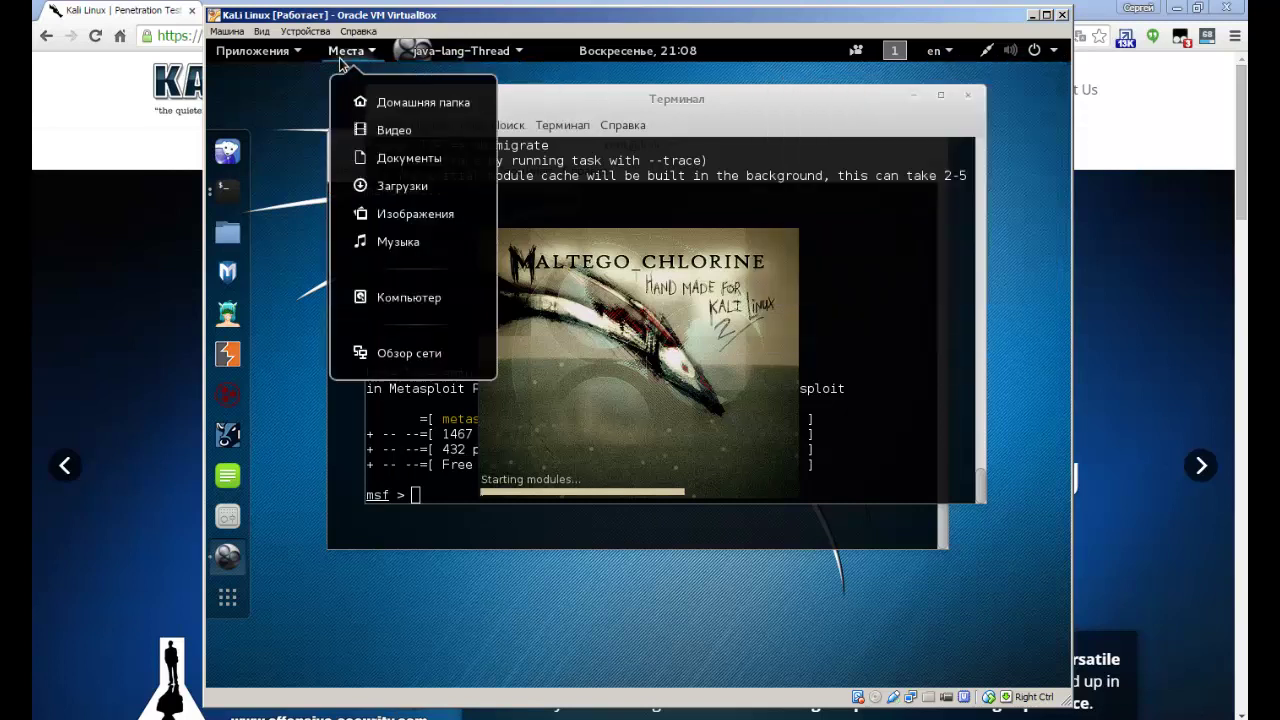
{"action": "left_click", "coordinate": [613, 97]}
{"action": "left_click_drag", "start_coordinate": [602, 91], "coordinate": [661, 93]}
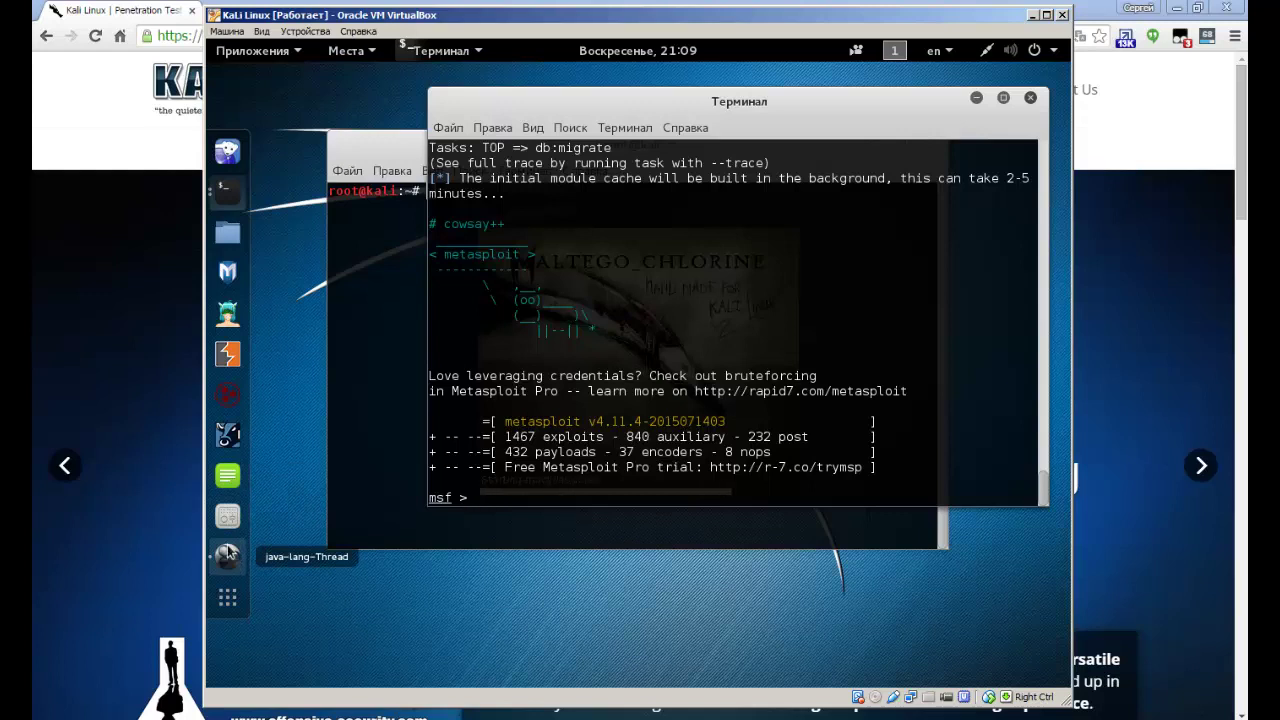
Open the Kali applications overview and scroll through it.
{"action": "left_click", "coordinate": [228, 599]}
{"action": "left_click", "coordinate": [229, 601]}
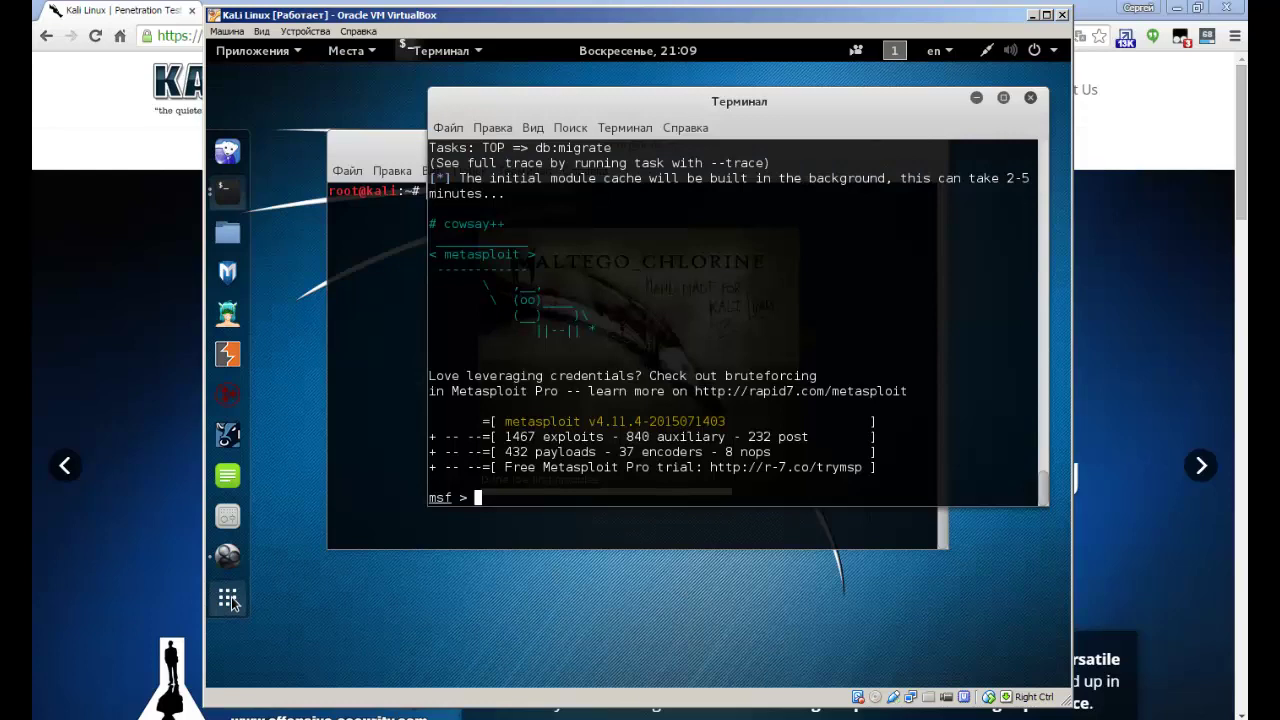
{"action": "left_click", "coordinate": [228, 599]}
{"action": "scroll", "coordinate": [474, 433], "scroll_direction": "down", "scroll_amount": 2}
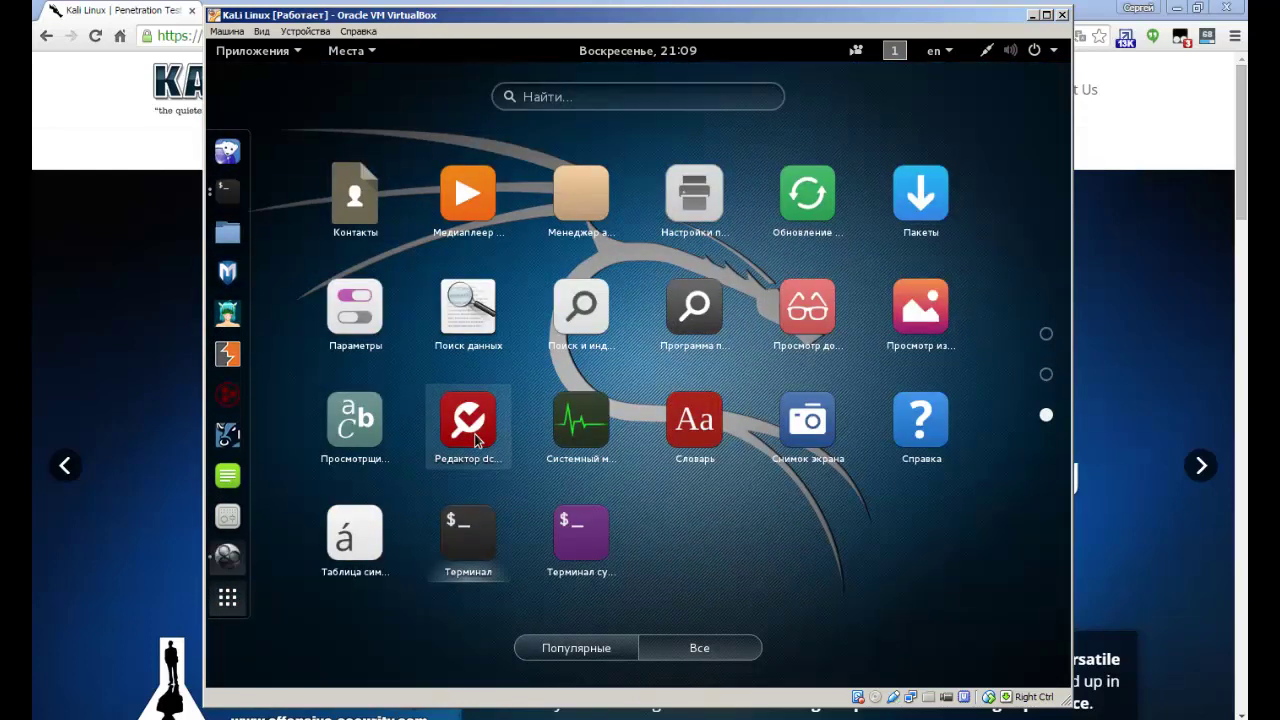
Scroll between the application grid pages, then open the Приложения menu in the top bar.
{"action": "scroll", "coordinate": [474, 433], "scroll_direction": "up", "scroll_amount": 2}
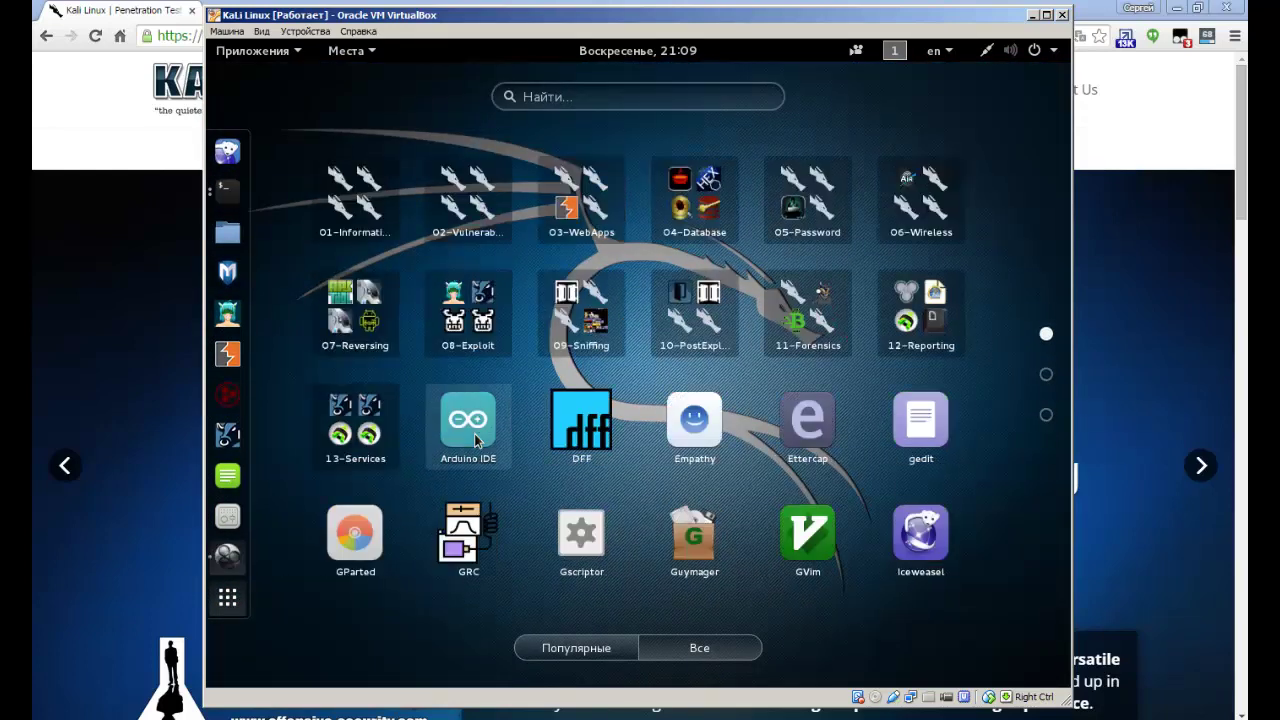
{"action": "scroll", "coordinate": [474, 433], "scroll_direction": "down", "scroll_amount": 2}
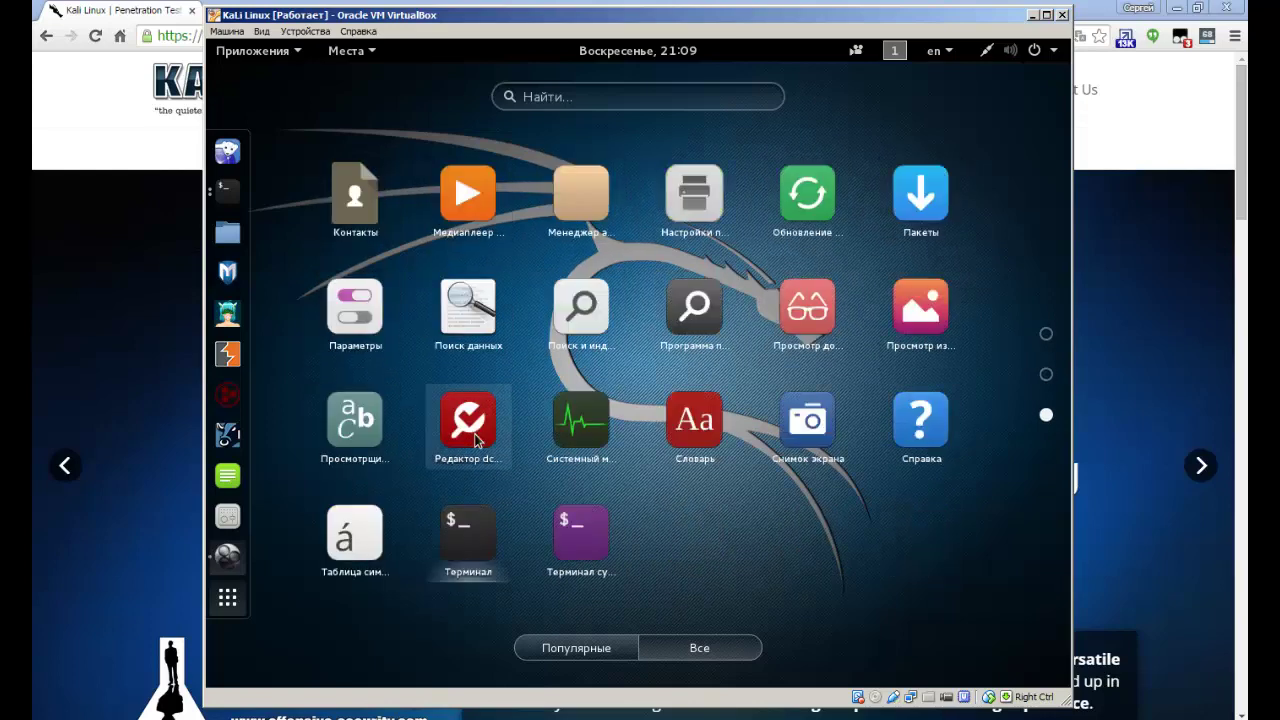
{"action": "scroll", "coordinate": [474, 433], "scroll_direction": "up", "scroll_amount": 2}
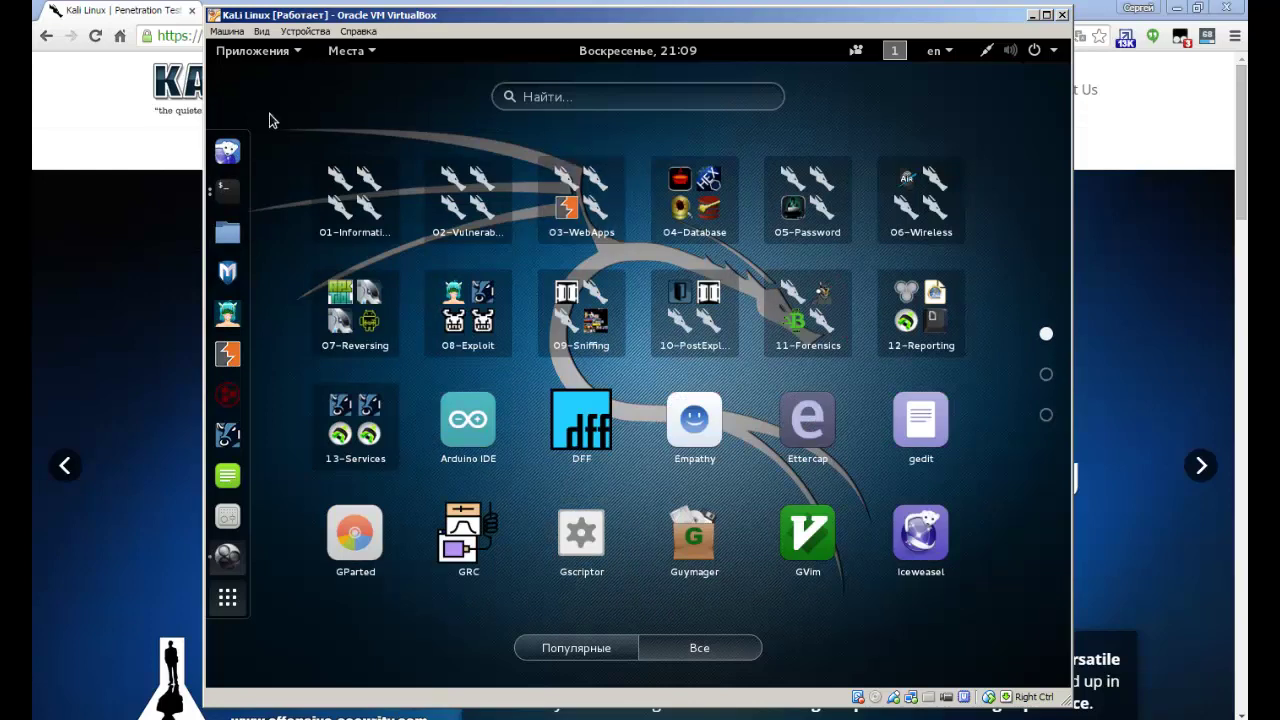
{"action": "left_click", "coordinate": [250, 54]}
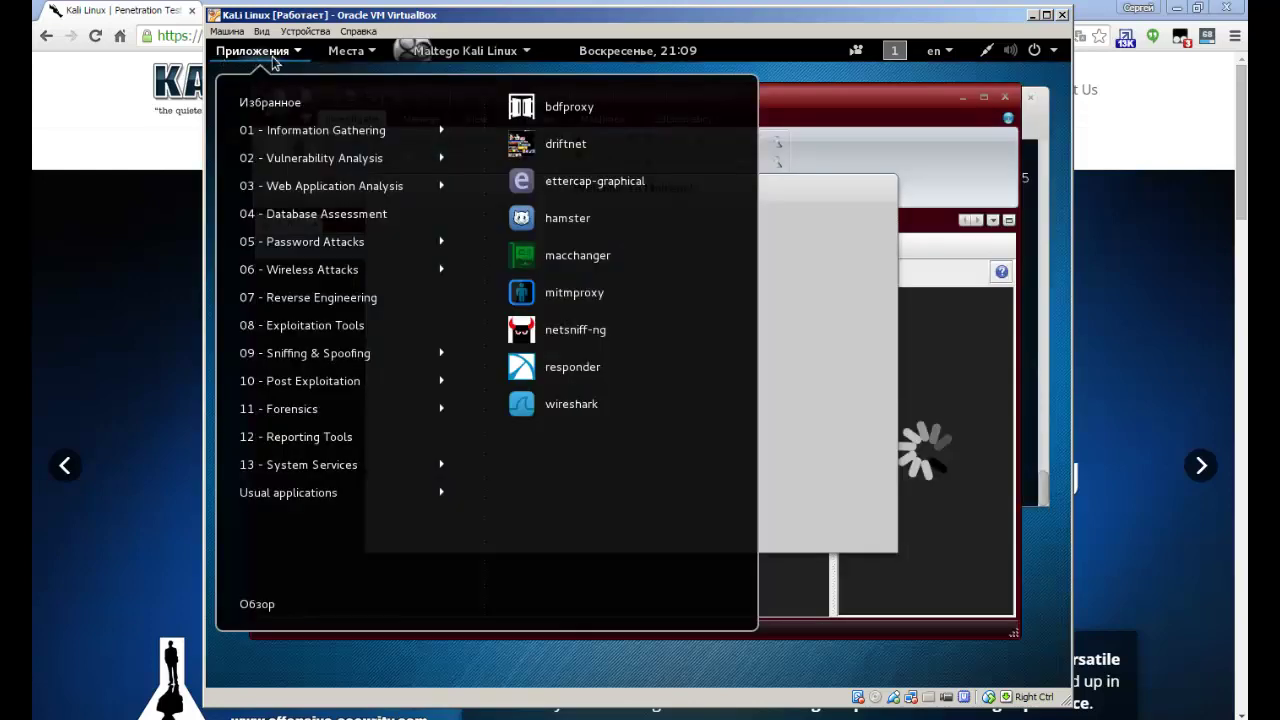
Dismiss the Applications menu and advance Maltego's Welcome wizard to its Login page.
{"action": "left_click", "coordinate": [822, 110]}
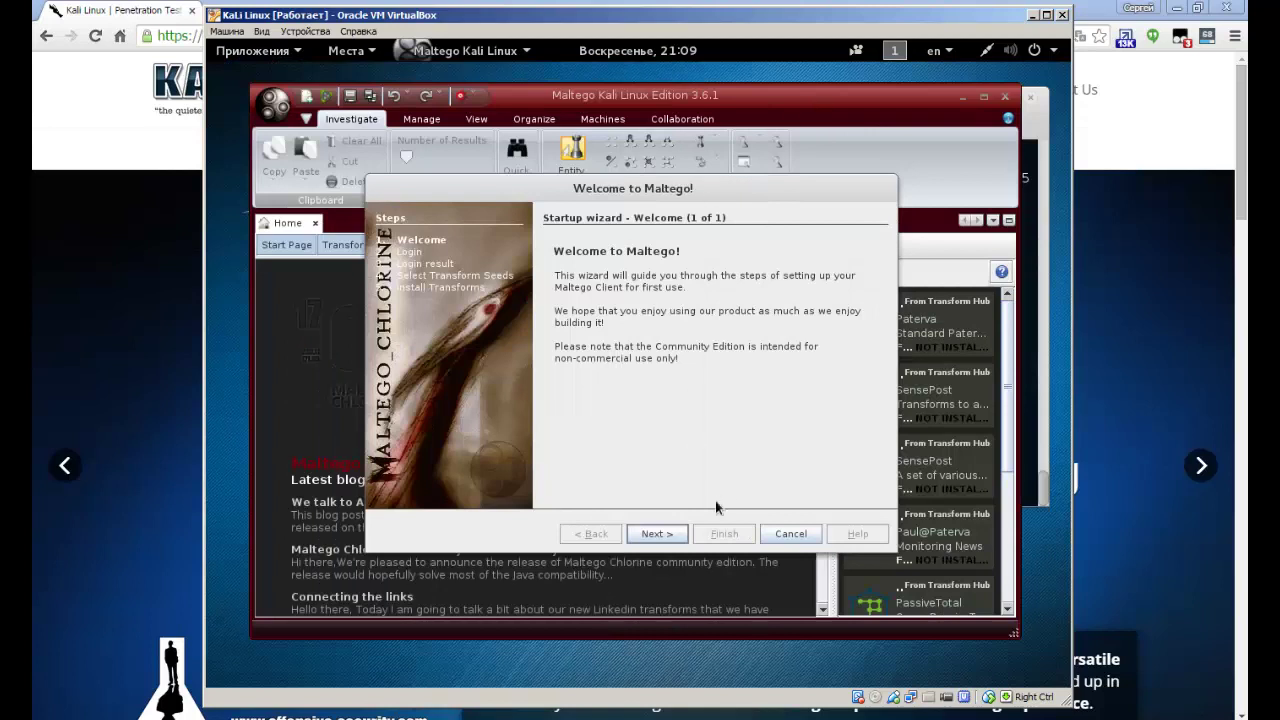
{"action": "left_click_drag", "start_coordinate": [594, 190], "coordinate": [623, 197]}
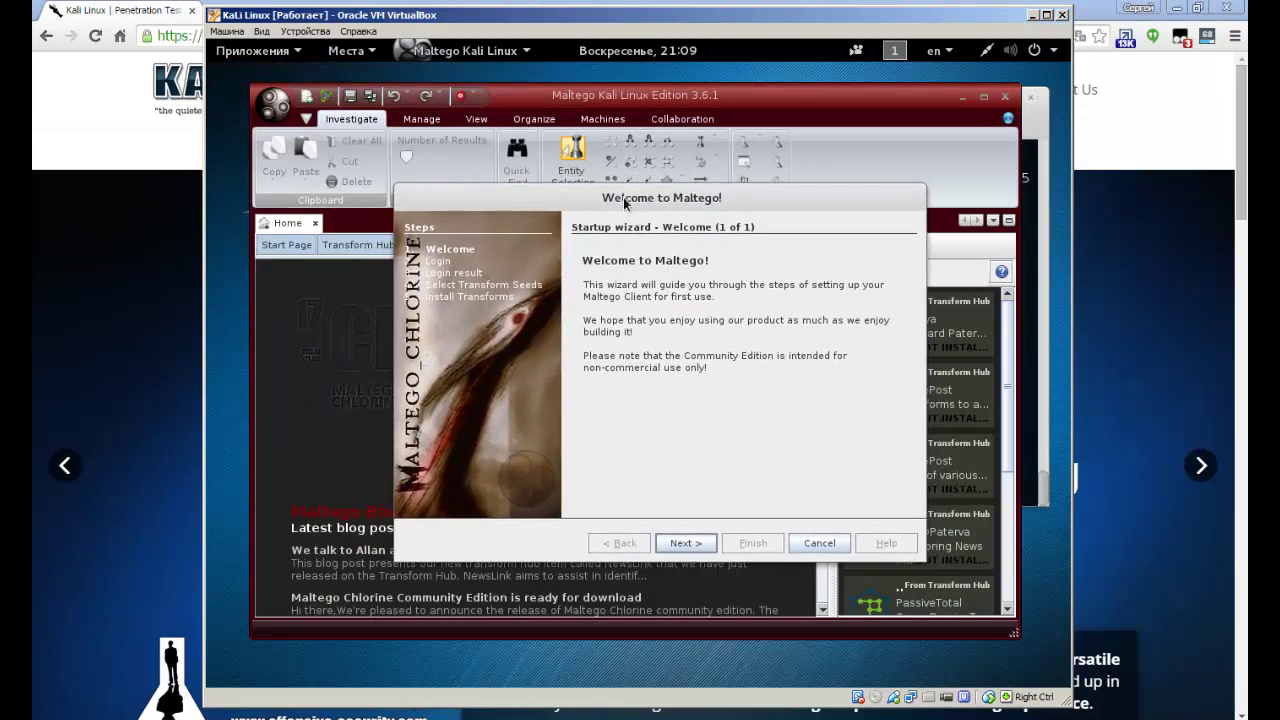
{"action": "left_click", "coordinate": [687, 543]}
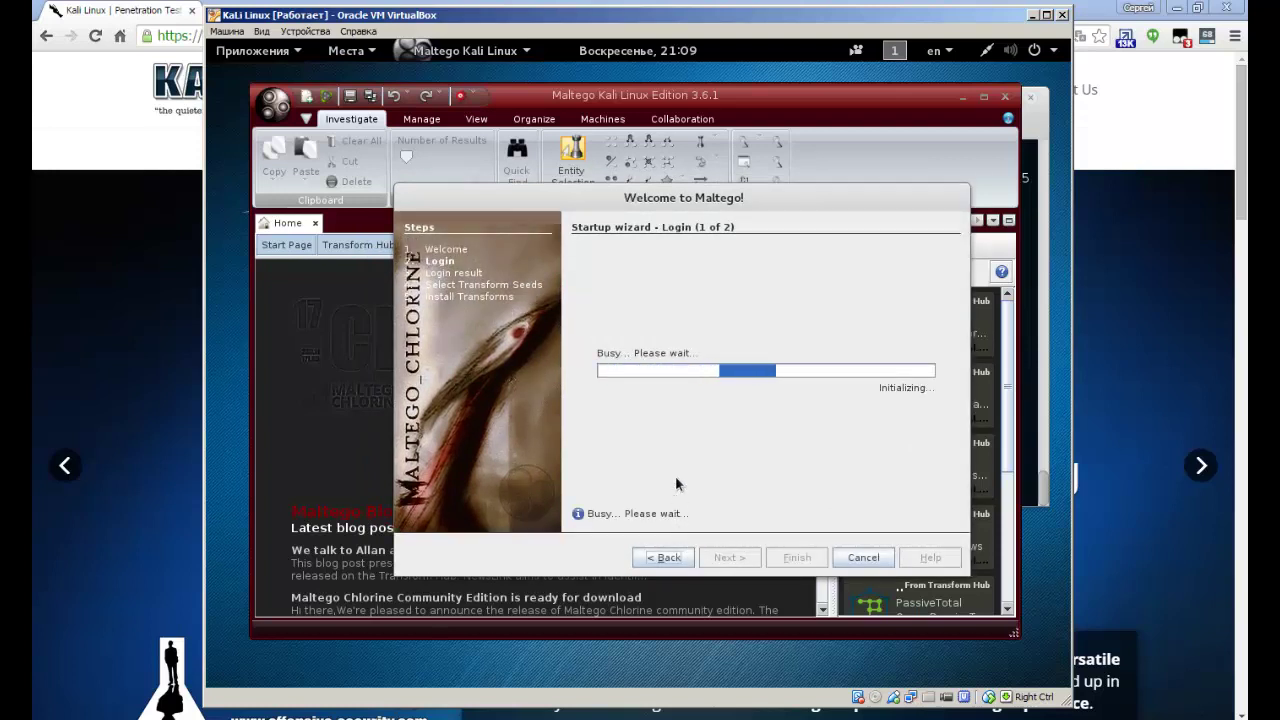